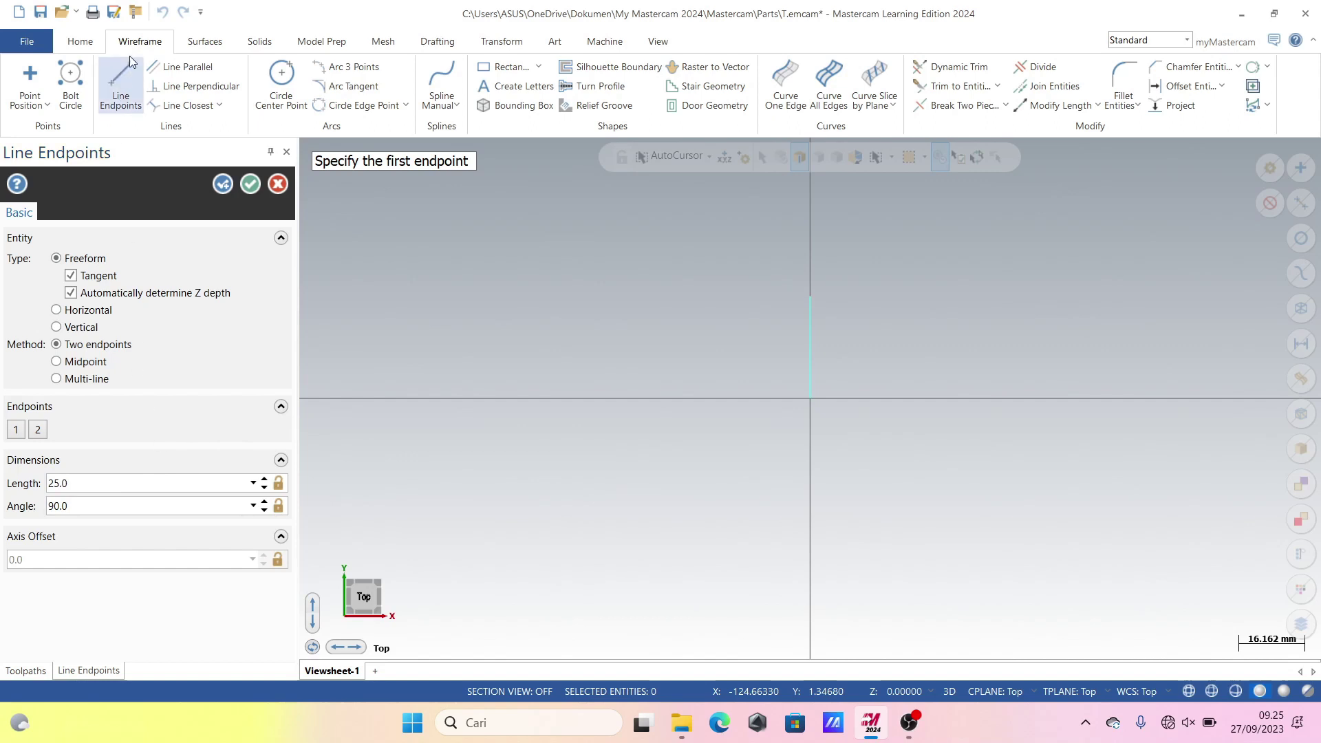
Step: Draw a horizontal line 50 mm long toward the negative X side from the upper end of the 25 mm vertical line
{"action": "left_click", "coordinate": [809, 297]}
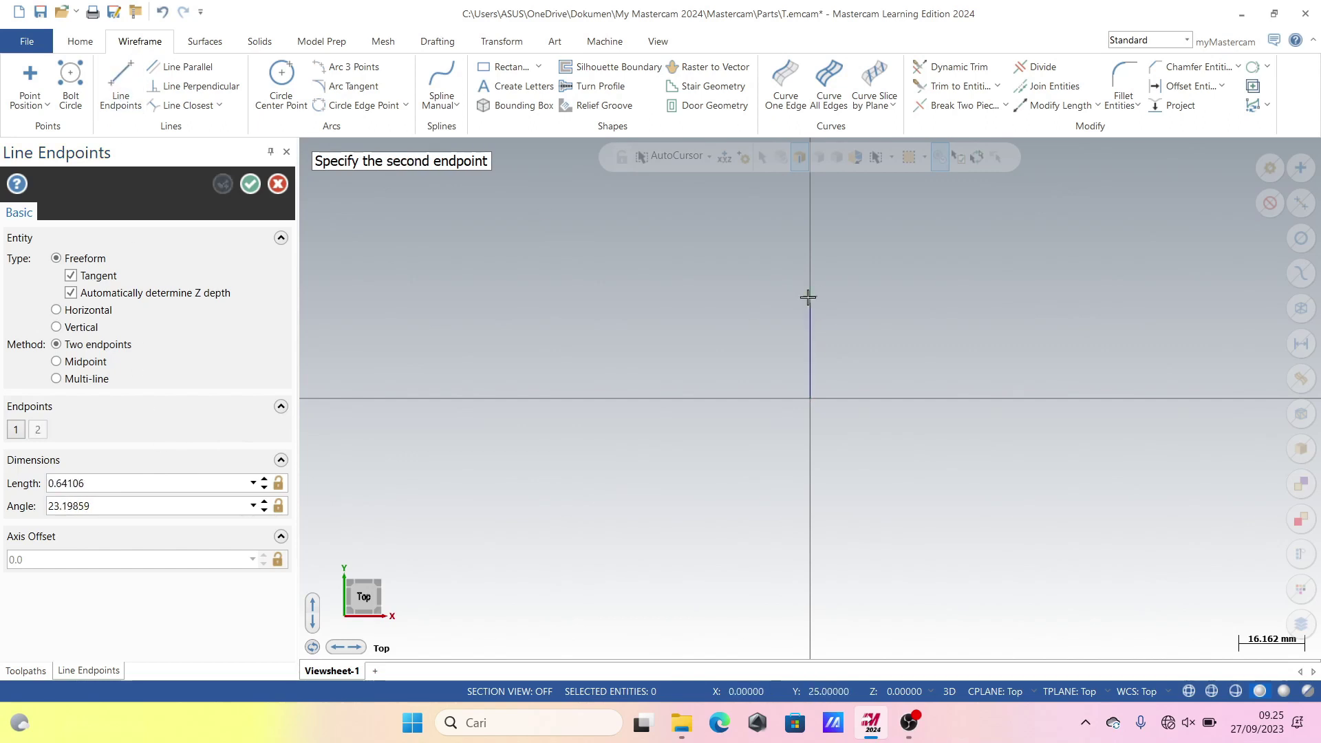
{"action": "left_click", "coordinate": [489, 297]}
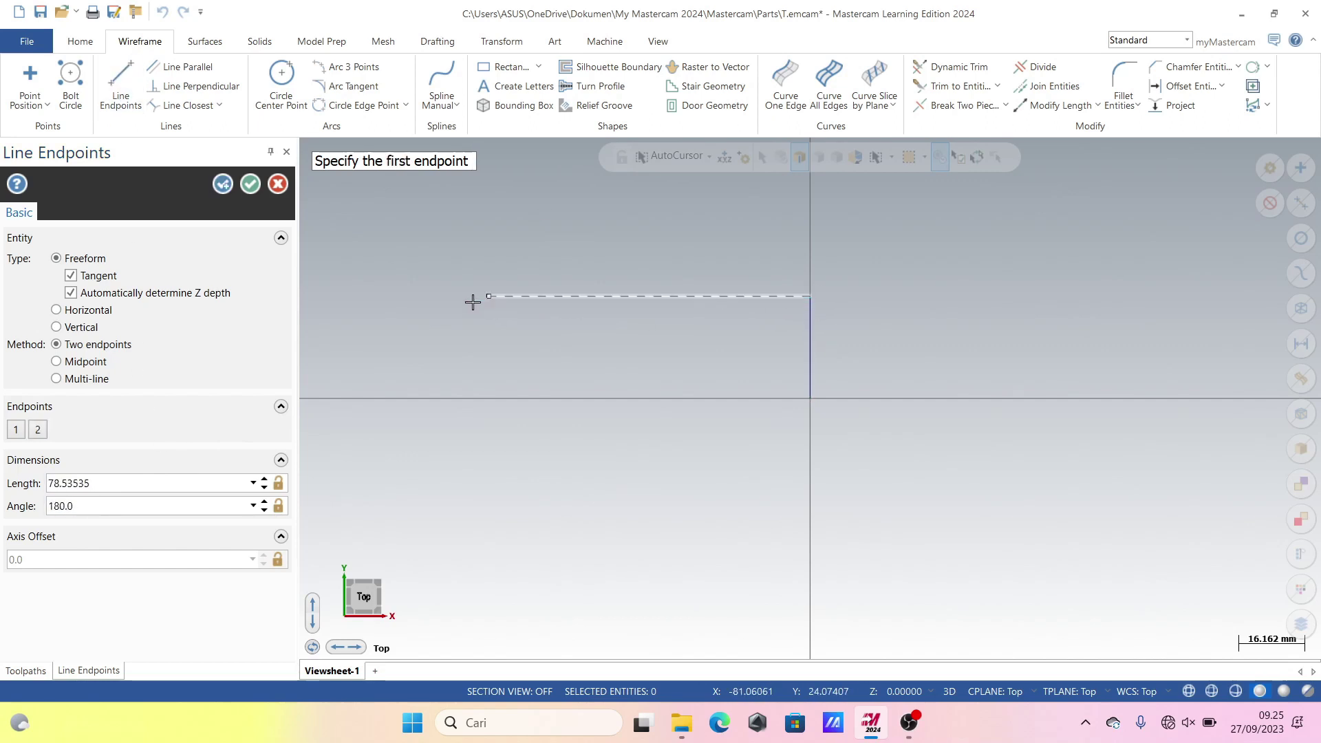
{"action": "left_click", "coordinate": [162, 484]}
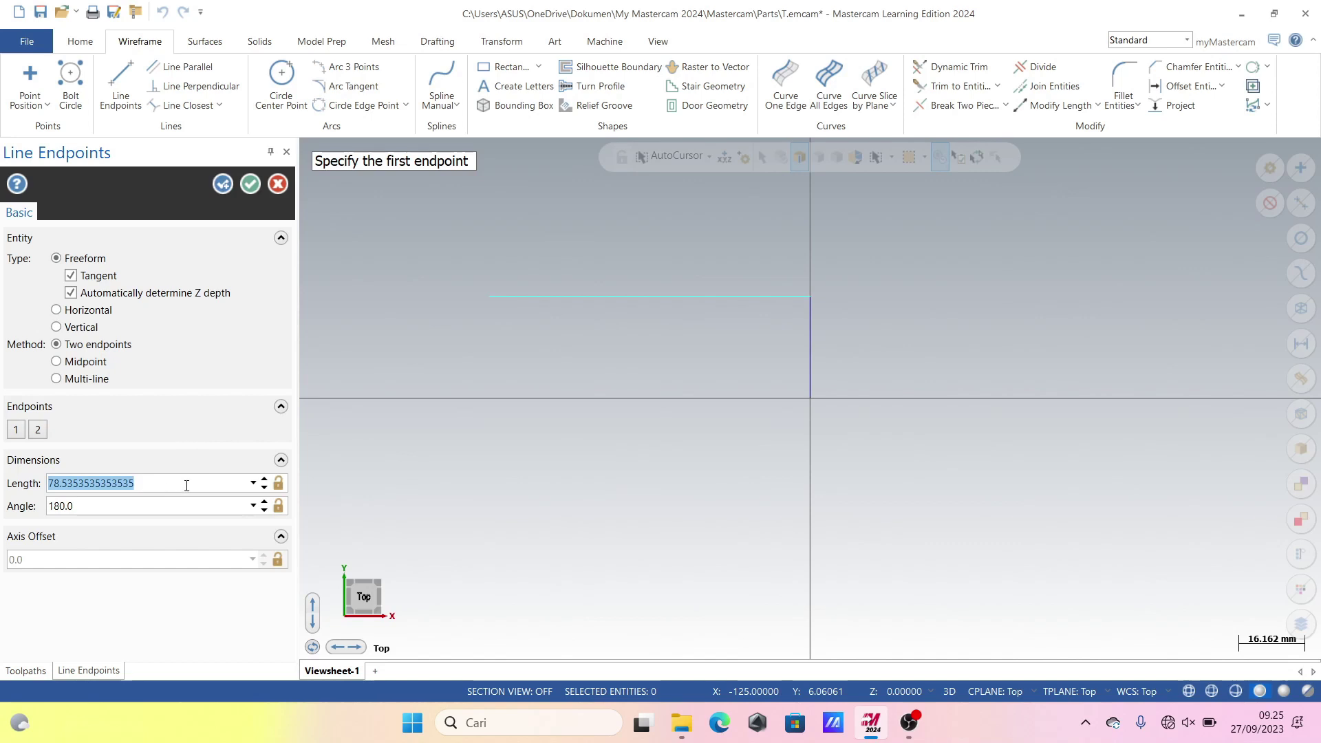
{"action": "type", "text": "50.0"}
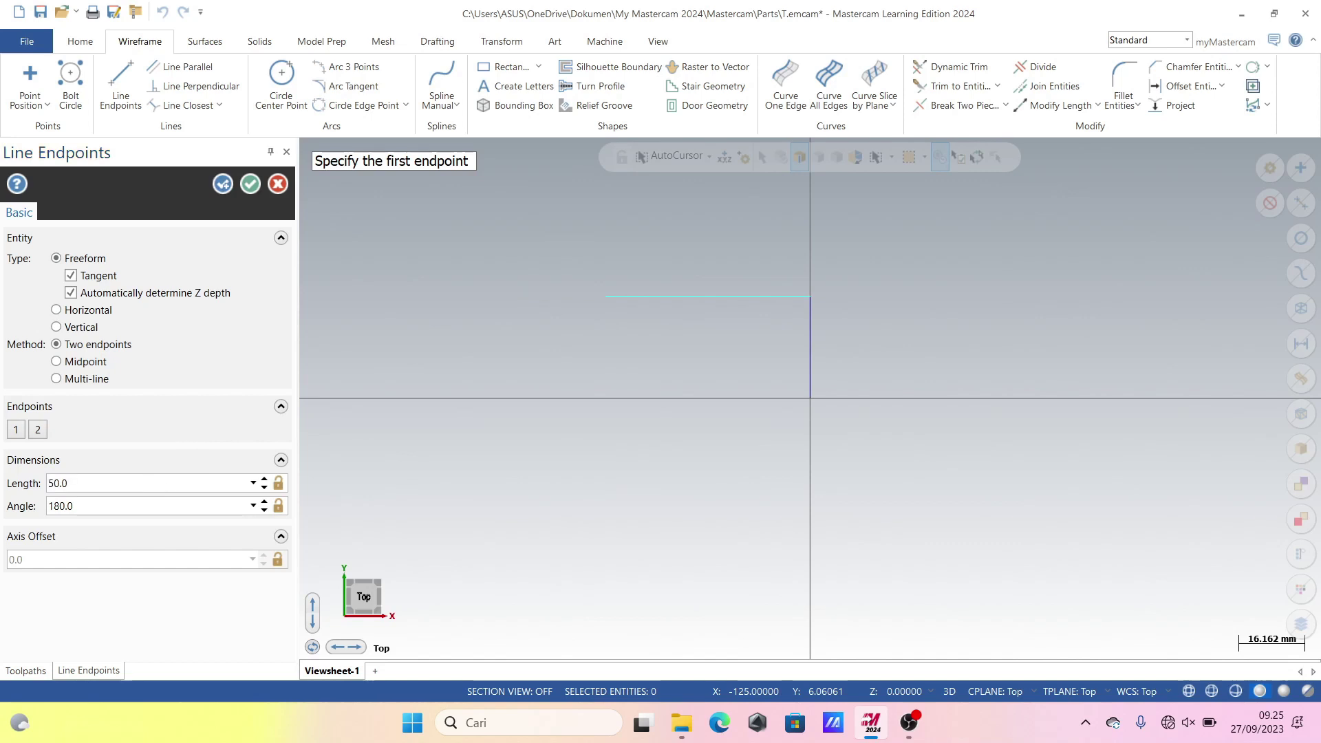
Step: Draw a vertical line 3 mm long downward from the free end of the 50 mm horizontal line
{"action": "left_click", "coordinate": [605, 297]}
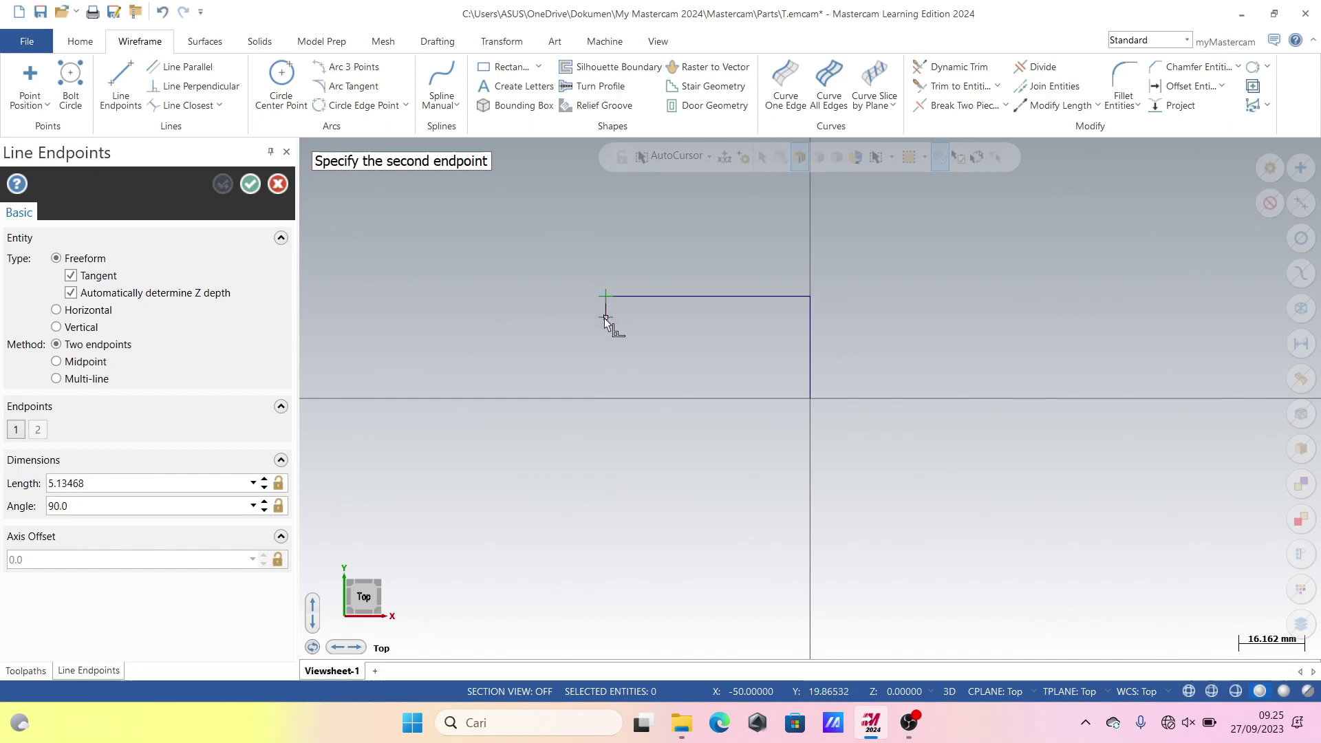
{"action": "left_click", "coordinate": [604, 318]}
{"action": "left_click", "coordinate": [96, 478]}
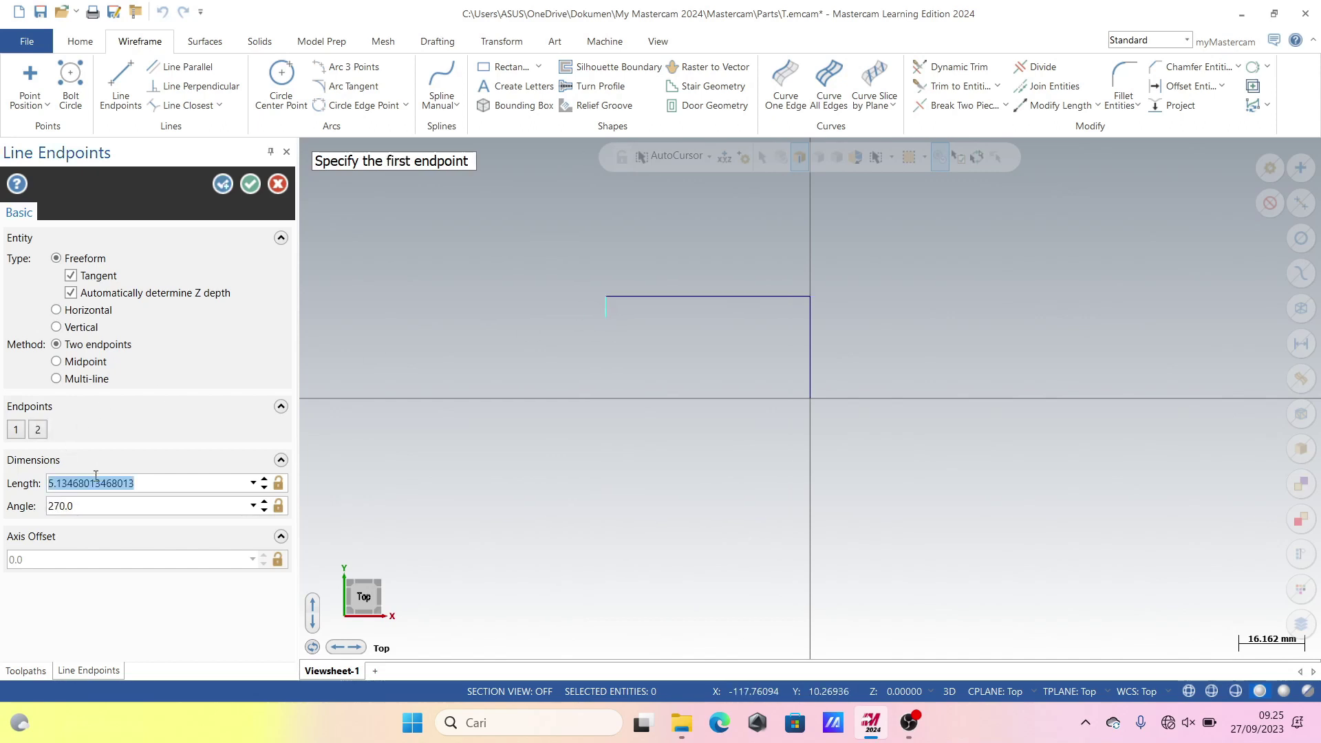
{"action": "type", "text": "3"}
{"action": "key", "text": "Return"}
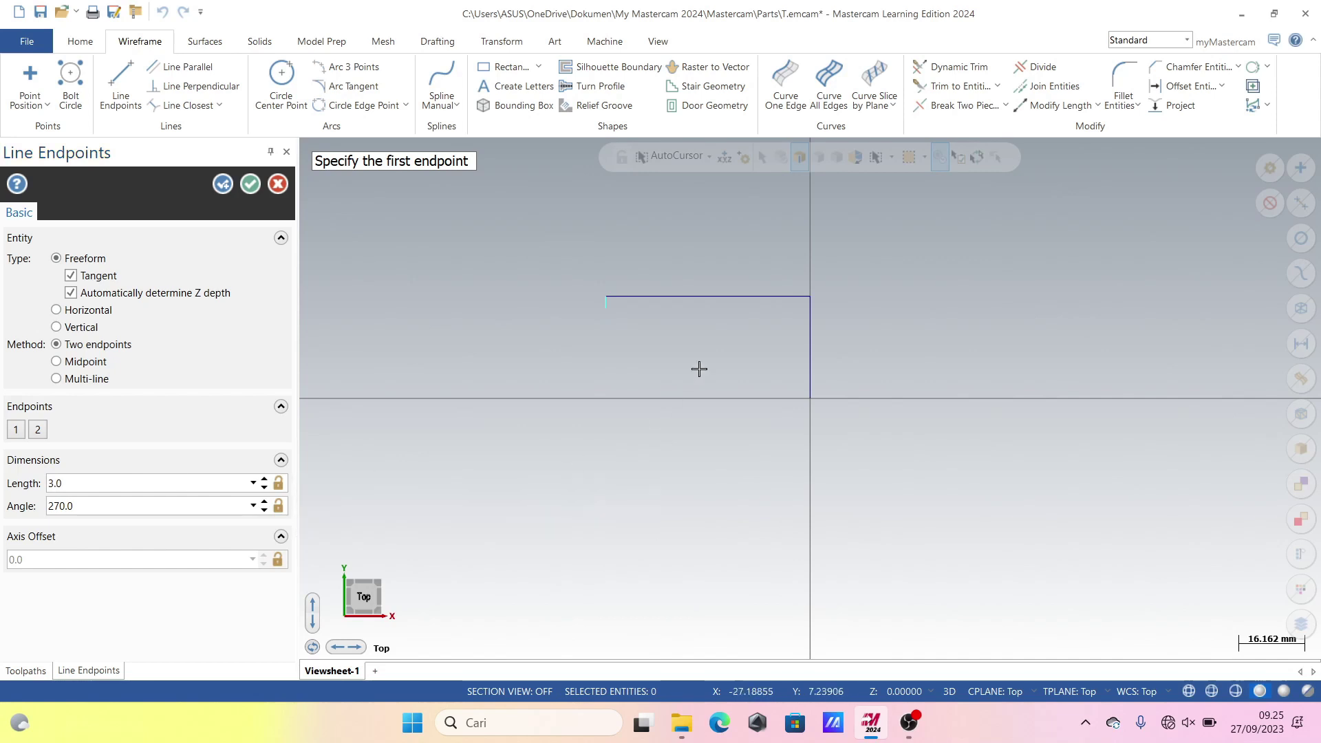
Step: Draw the groove bottom as a 3 mm horizontal line at 180 degrees from the lower end of the short vertical line
{"action": "scroll", "coordinate": [608, 324], "scroll_direction": "up", "scroll_amount": 1}
{"action": "scroll", "coordinate": [608, 323], "scroll_direction": "up", "scroll_amount": 1}
{"action": "left_click", "coordinate": [606, 306]}
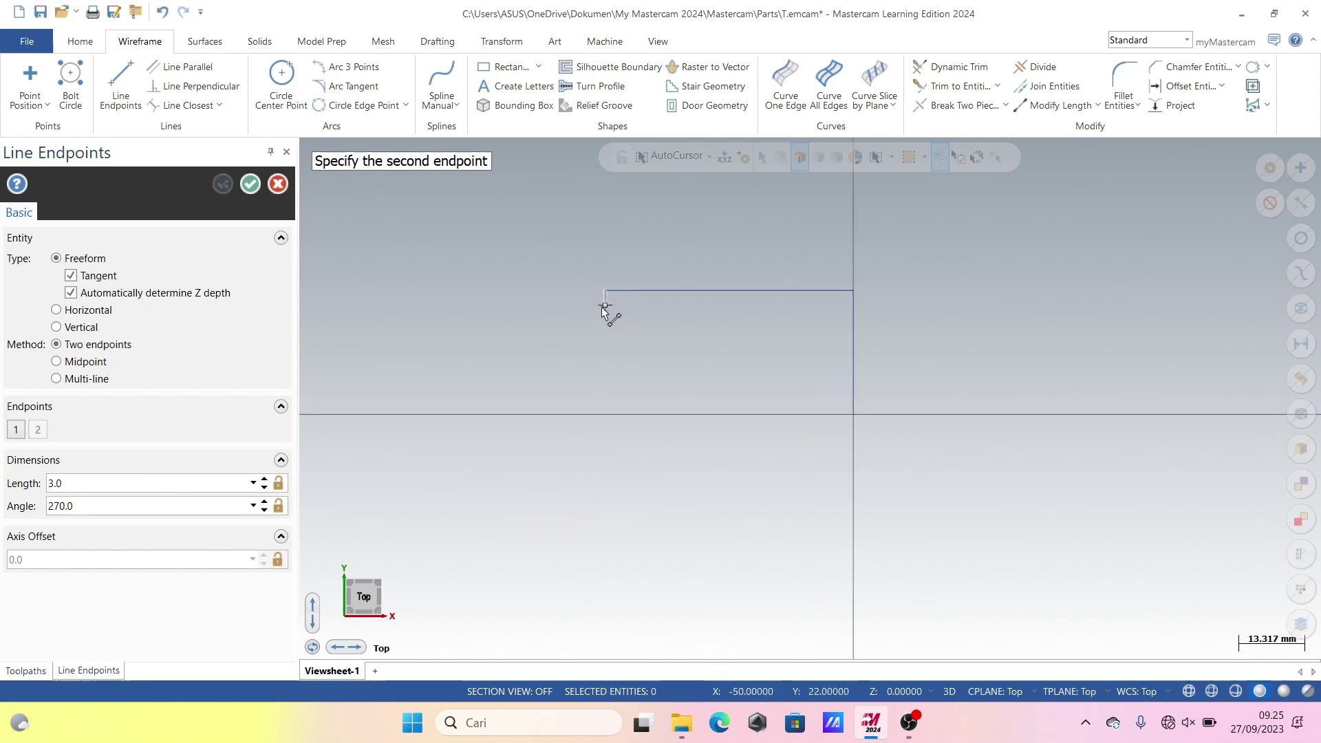
{"action": "left_click", "coordinate": [560, 315]}
{"action": "left_click", "coordinate": [85, 483]}
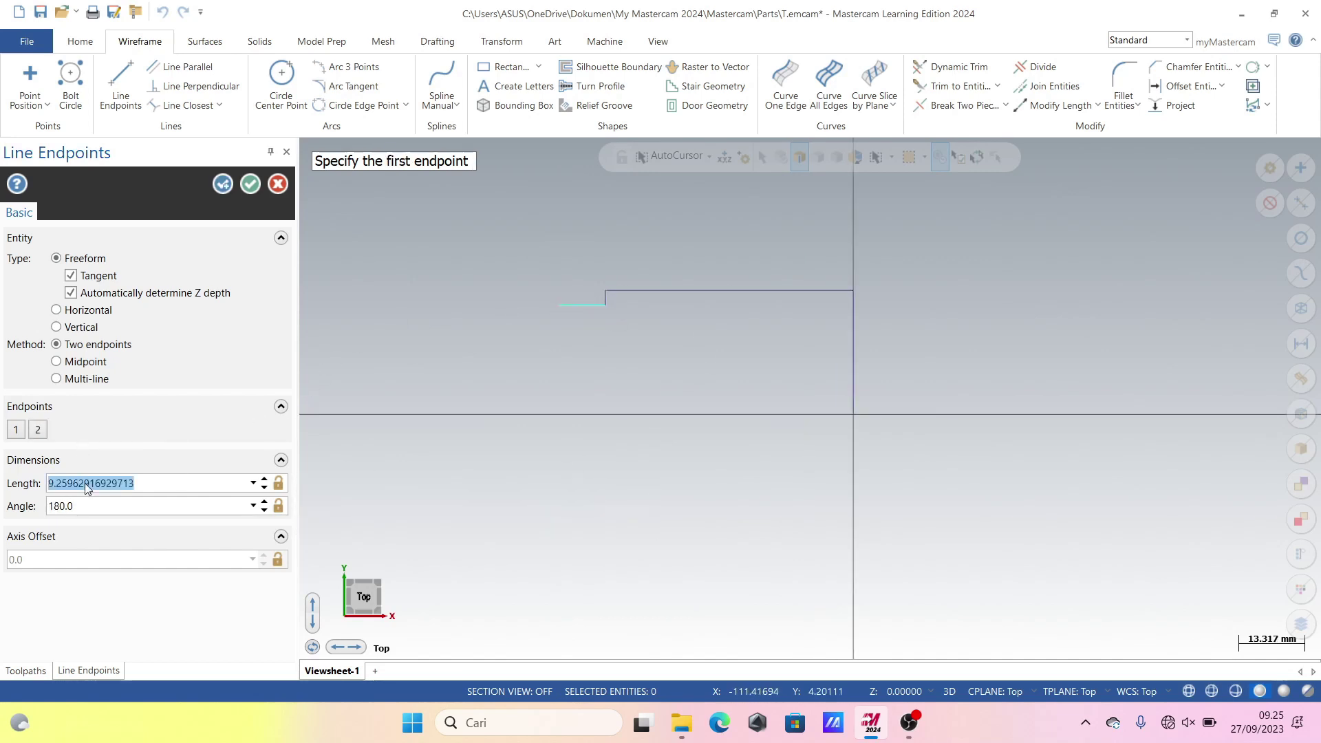
{"action": "type", "text": "3"}
{"action": "key", "text": "Return"}
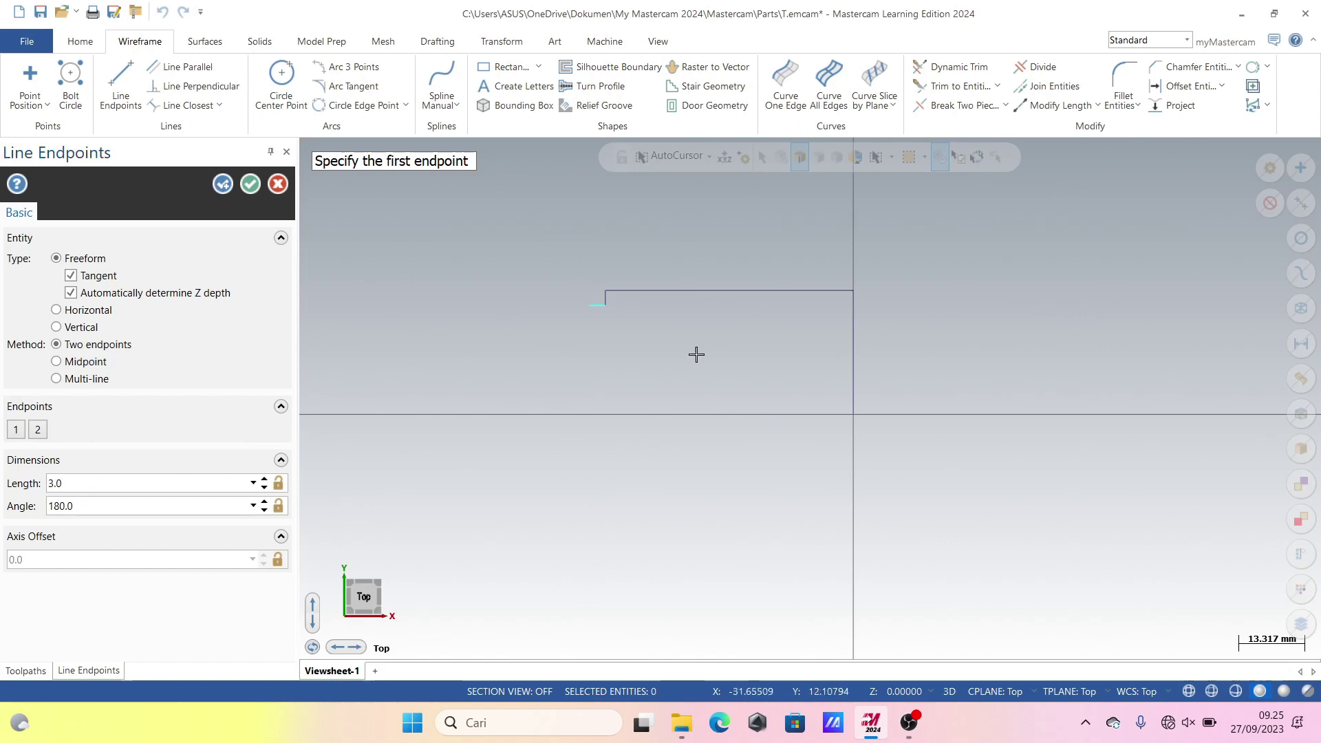
Step: Draw the second groove wall as a 3 mm vertical line upward from the free end of the groove bottom
{"action": "left_click", "coordinate": [591, 307]}
{"action": "left_click", "coordinate": [591, 257]}
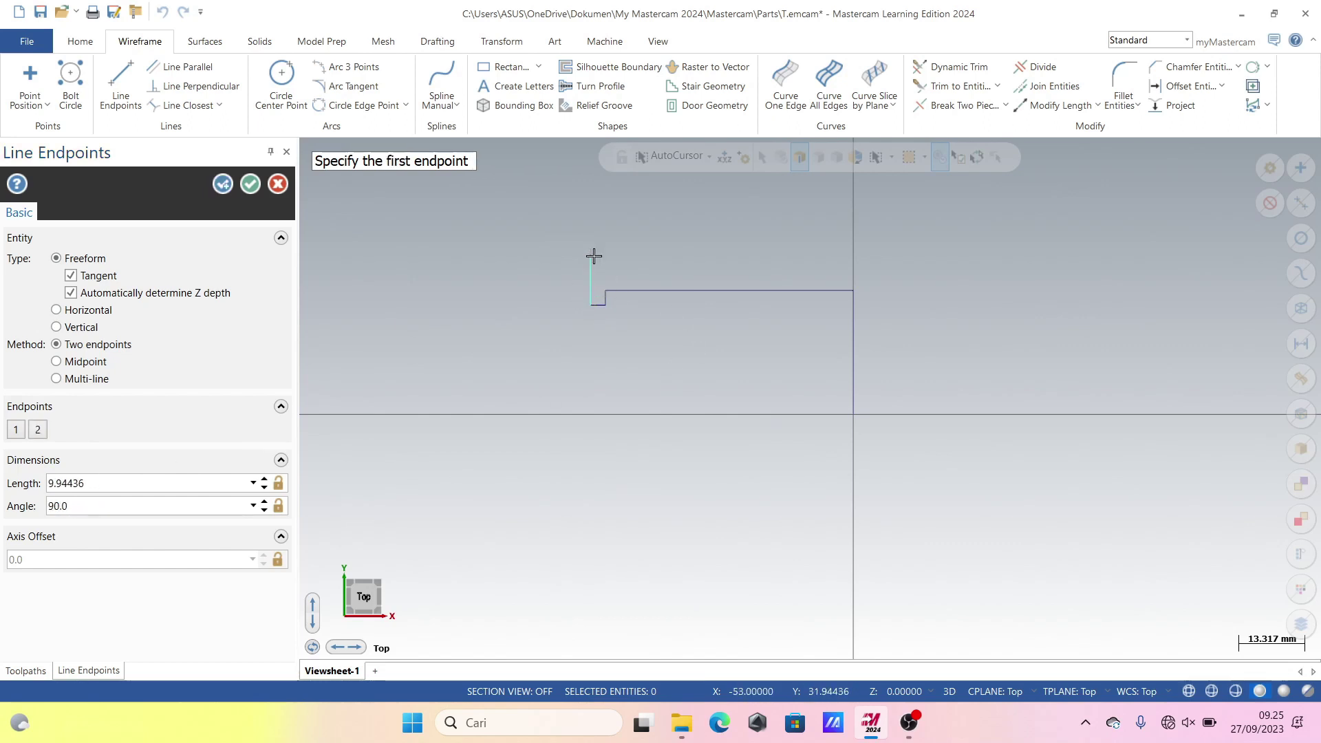
{"action": "left_click", "coordinate": [98, 483]}
{"action": "type", "text": "3"}
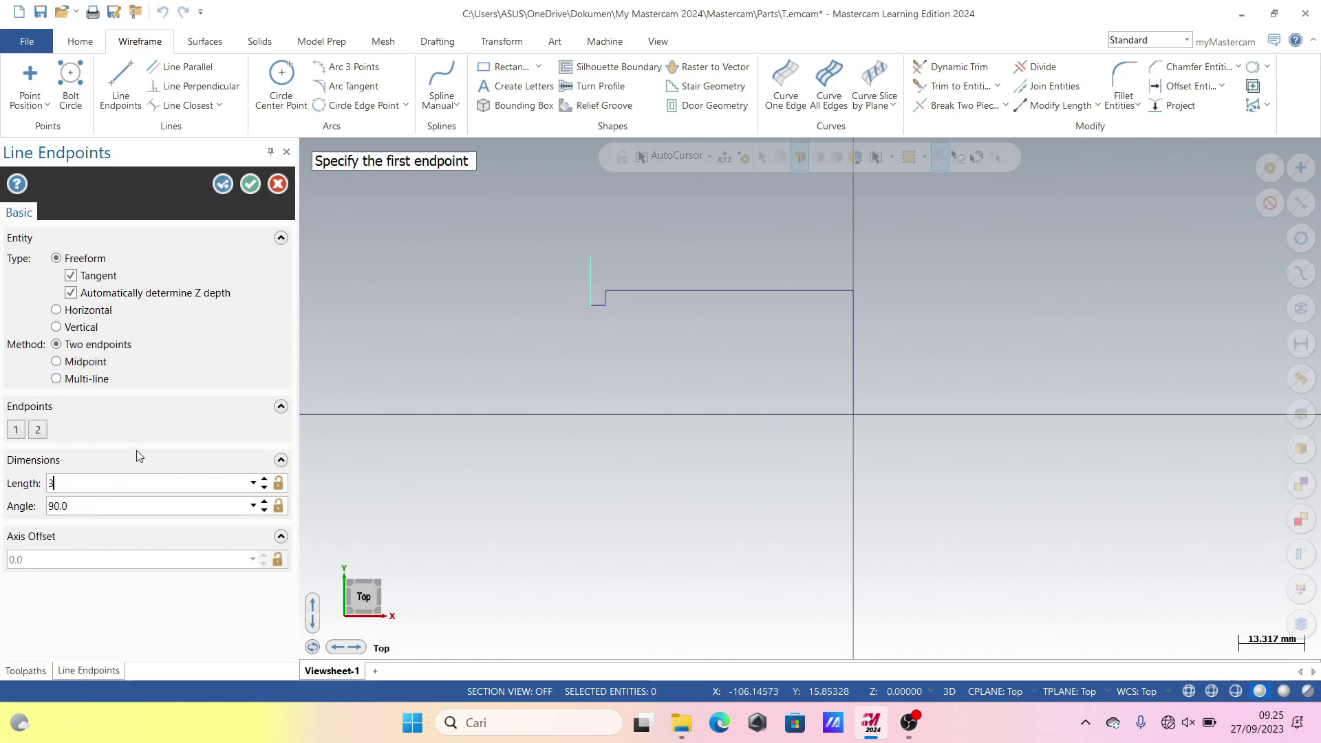
{"action": "key", "text": "Return"}
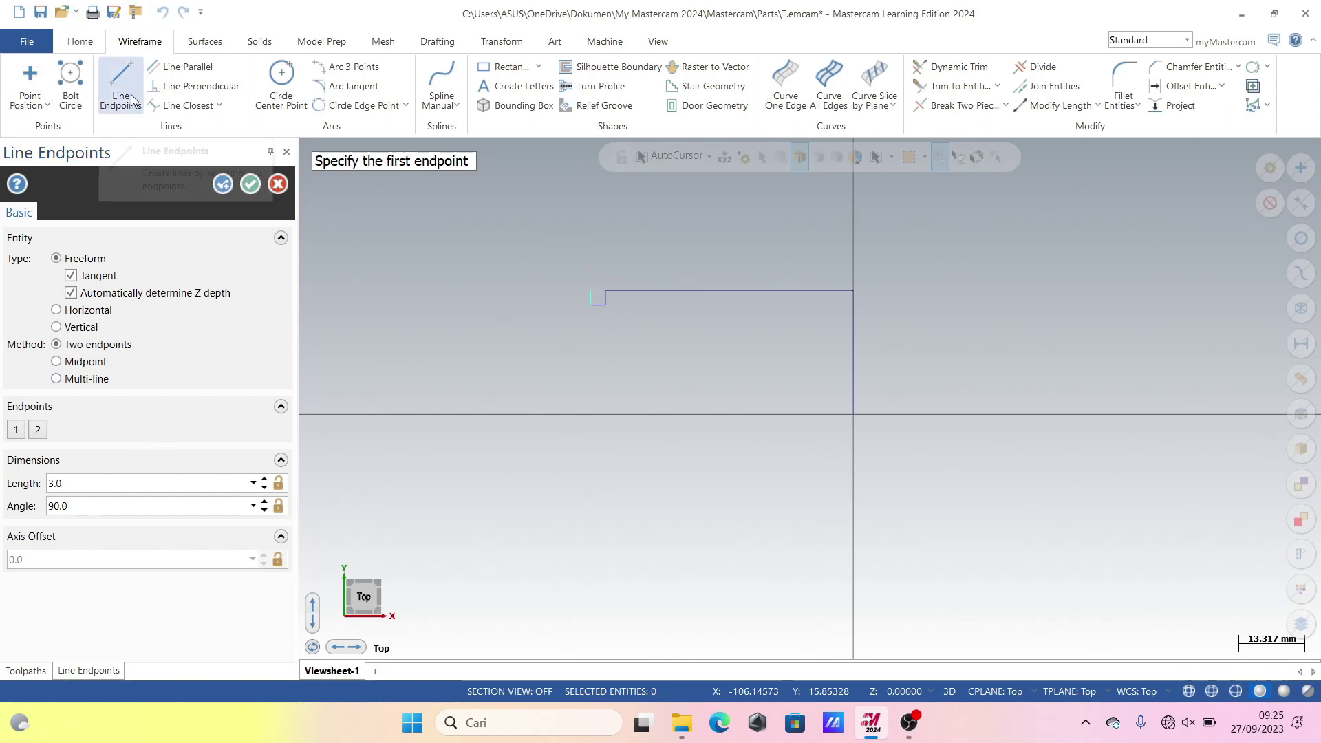
Step: Continue the profile from the top of the second groove wall with a 10 mm horizontal line at 180 degrees
{"action": "left_click", "coordinate": [591, 291]}
{"action": "left_click", "coordinate": [504, 301]}
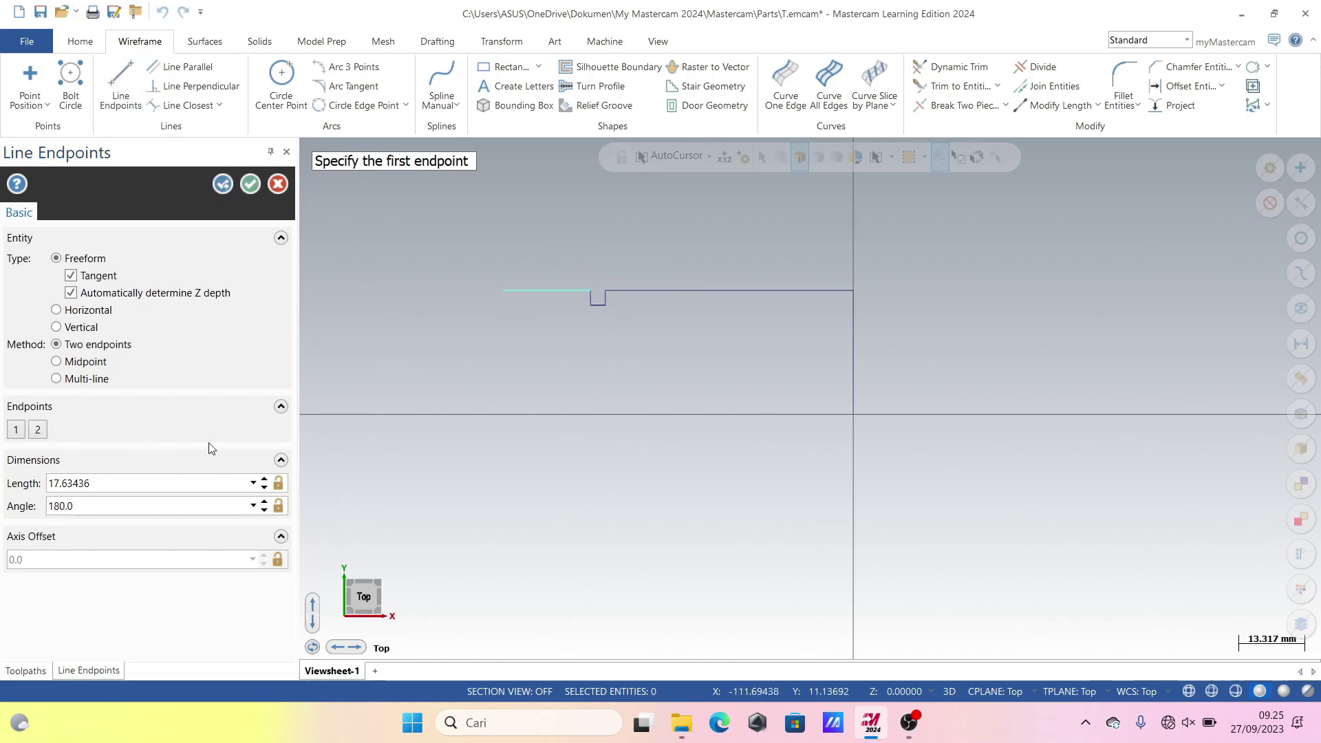
{"action": "double_click", "coordinate": [174, 483]}
{"action": "type", "text": "10.0"}
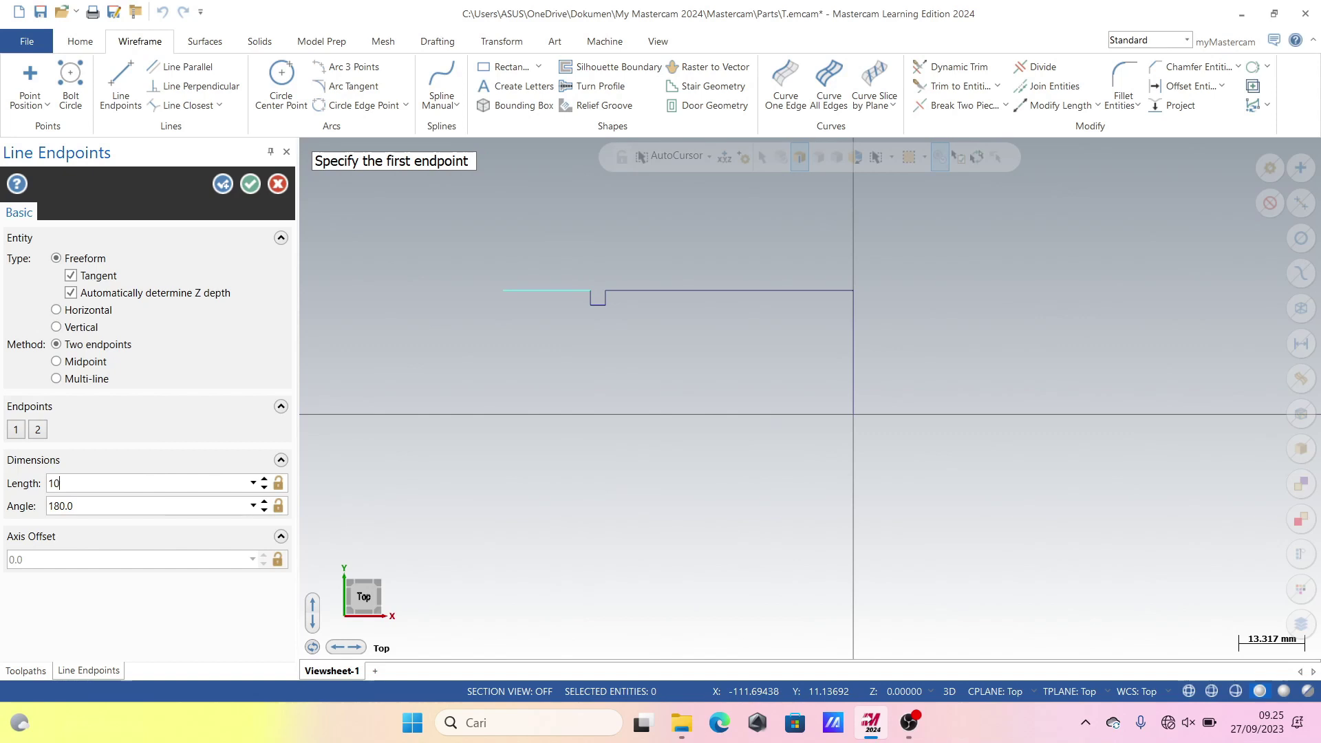
Step: Draw the shoulder as a 15 mm vertical line upward from the free end of the 10 mm line
{"action": "left_click", "coordinate": [540, 290]}
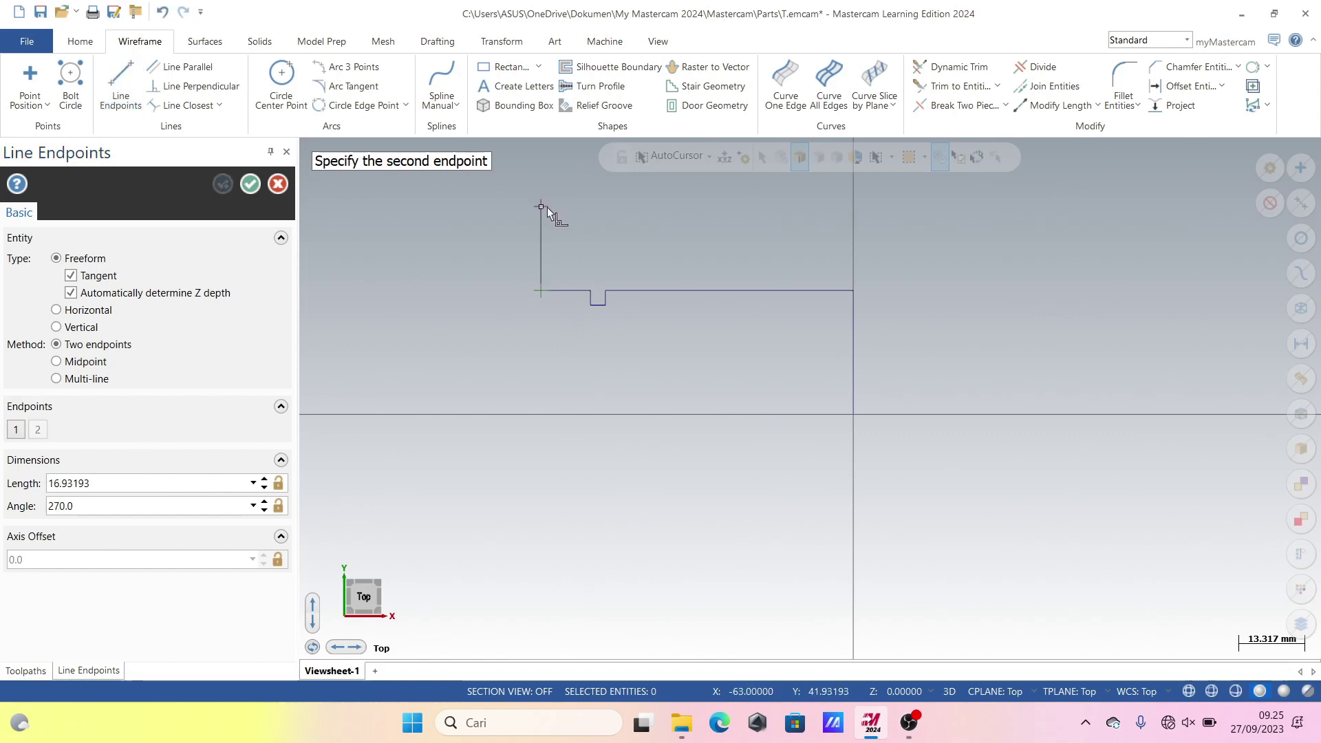
{"action": "left_click", "coordinate": [542, 189]}
{"action": "double_click", "coordinate": [150, 483]}
{"action": "type", "text": "15.0"}
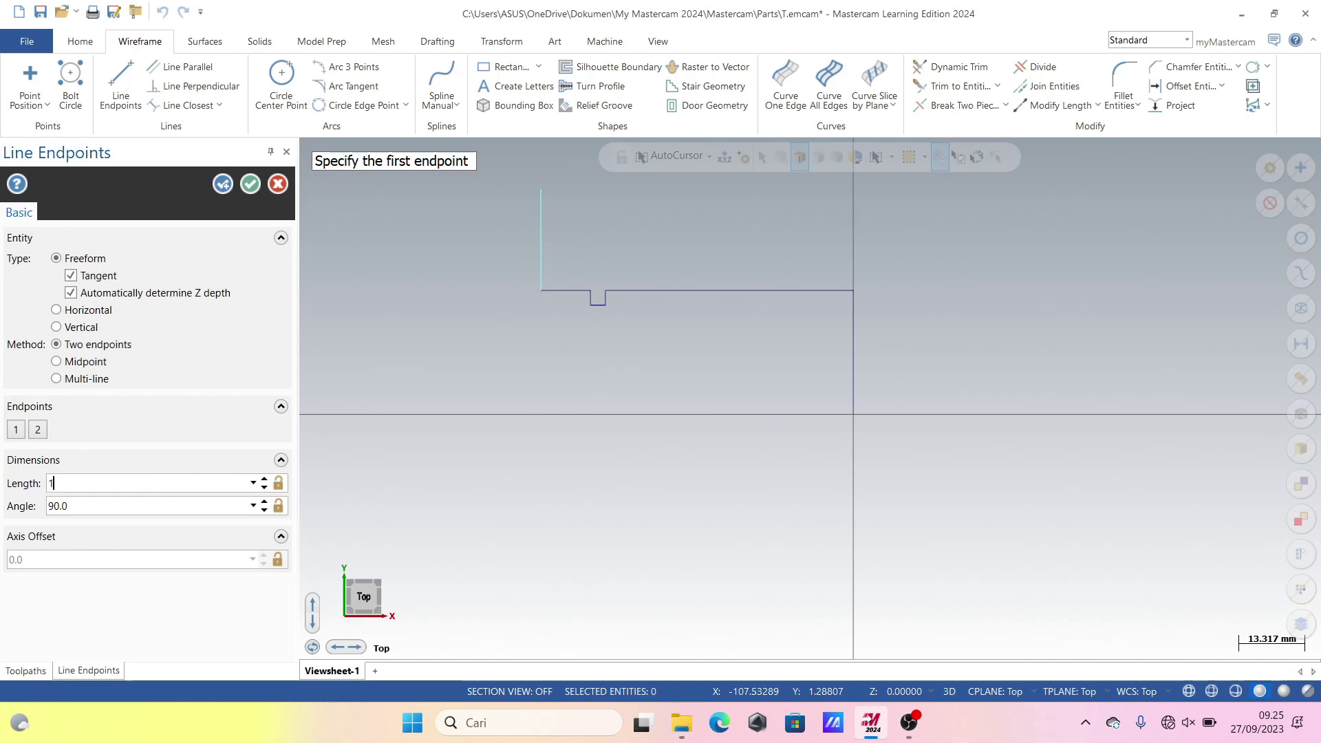
Step: Draw a 10 mm horizontal line at 180 degrees from the top of the 15 mm shoulder line
{"action": "left_click", "coordinate": [542, 215]}
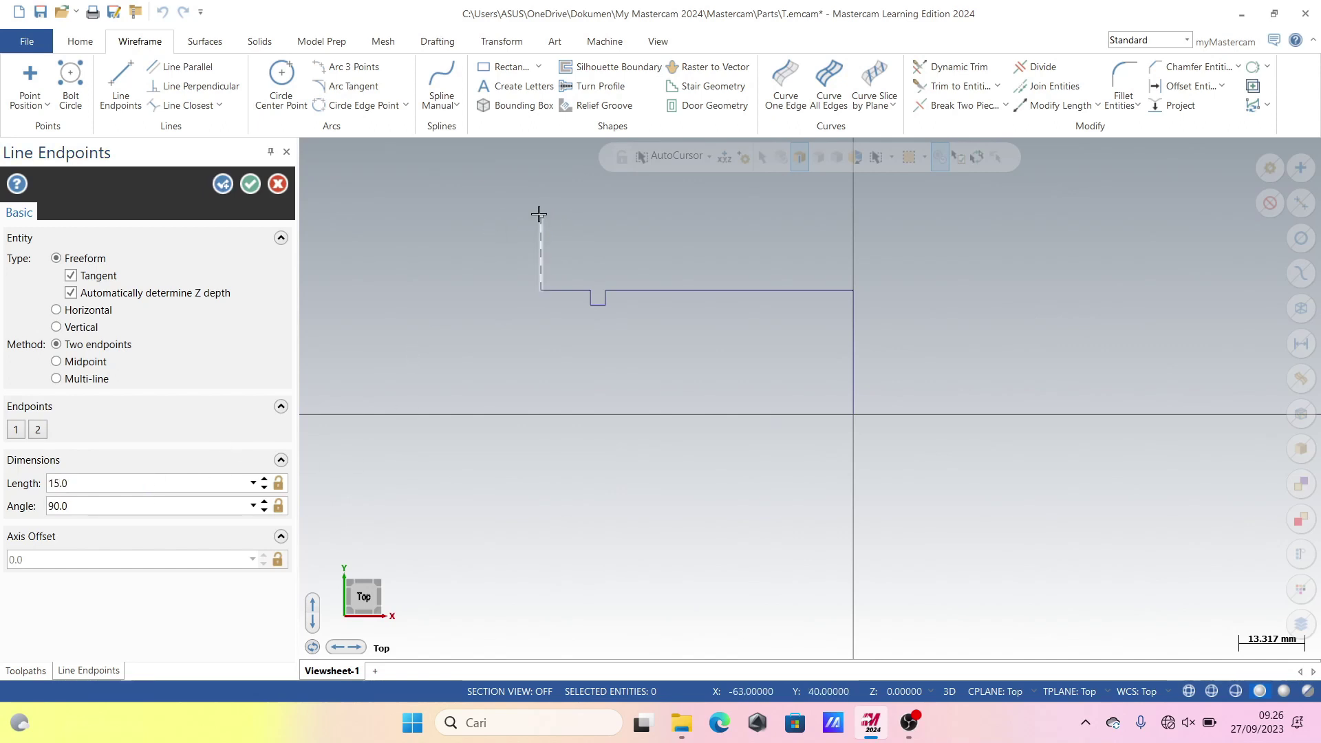
{"action": "left_click", "coordinate": [449, 228]}
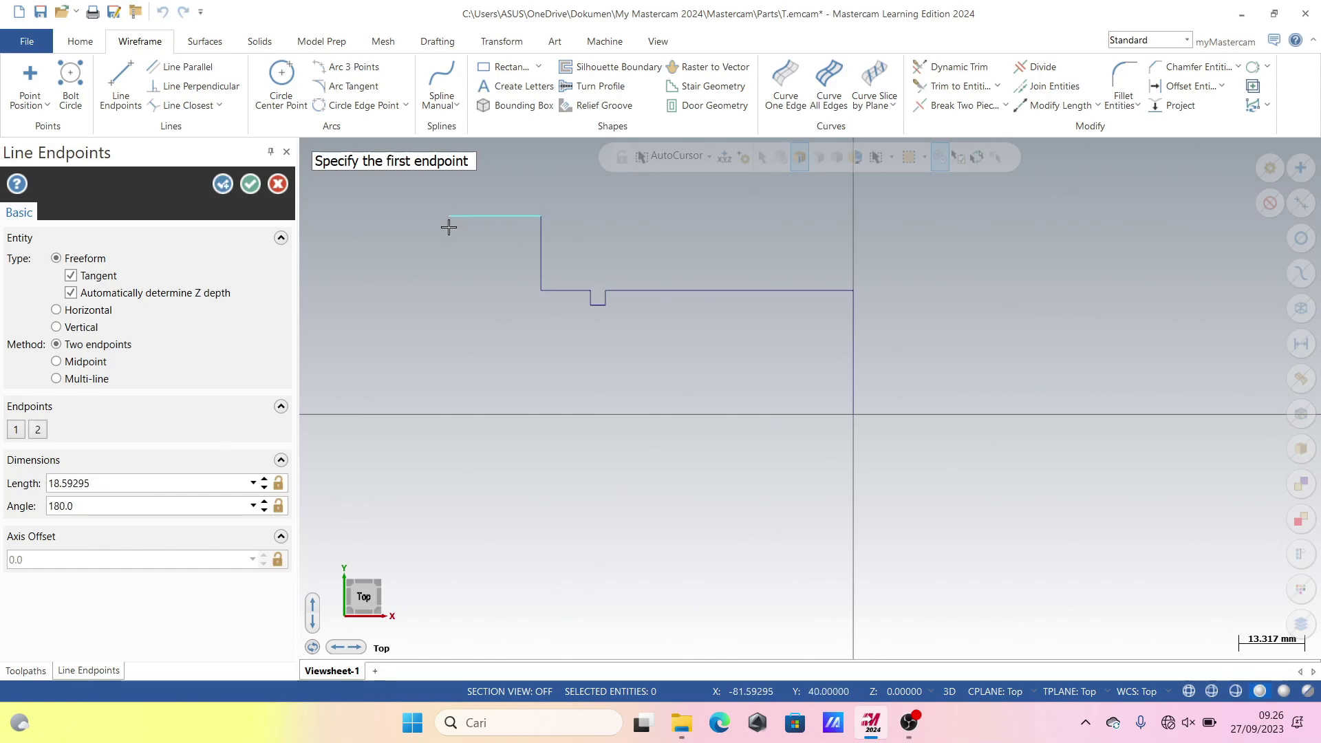
{"action": "double_click", "coordinate": [196, 484]}
{"action": "type", "text": "1"}
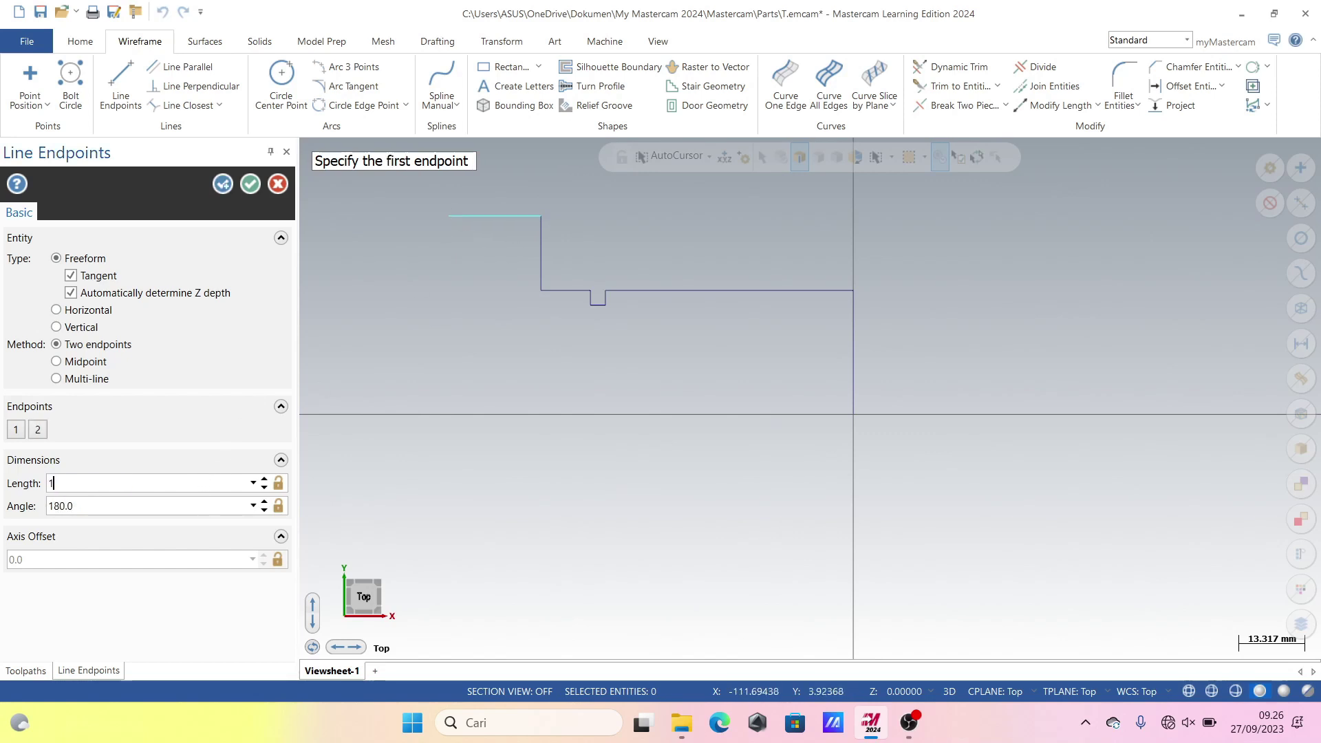
{"action": "type", "text": "6"}
{"action": "key", "text": "BackSpace"}
{"action": "type", "text": "0"}
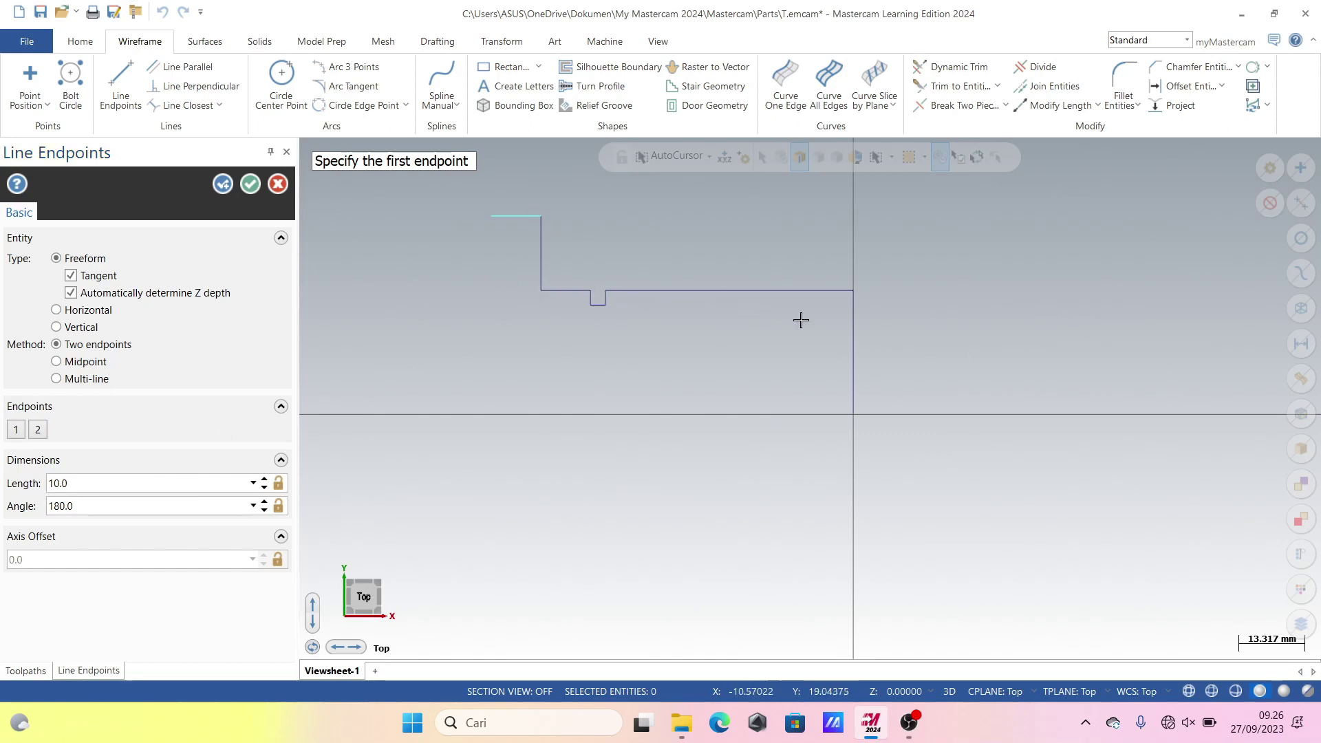
Step: Fillet the corner between the 15 mm shoulder line and the uppermost 10 mm line with a 5 mm radius, trimming the entities
{"action": "left_click", "coordinate": [1124, 76]}
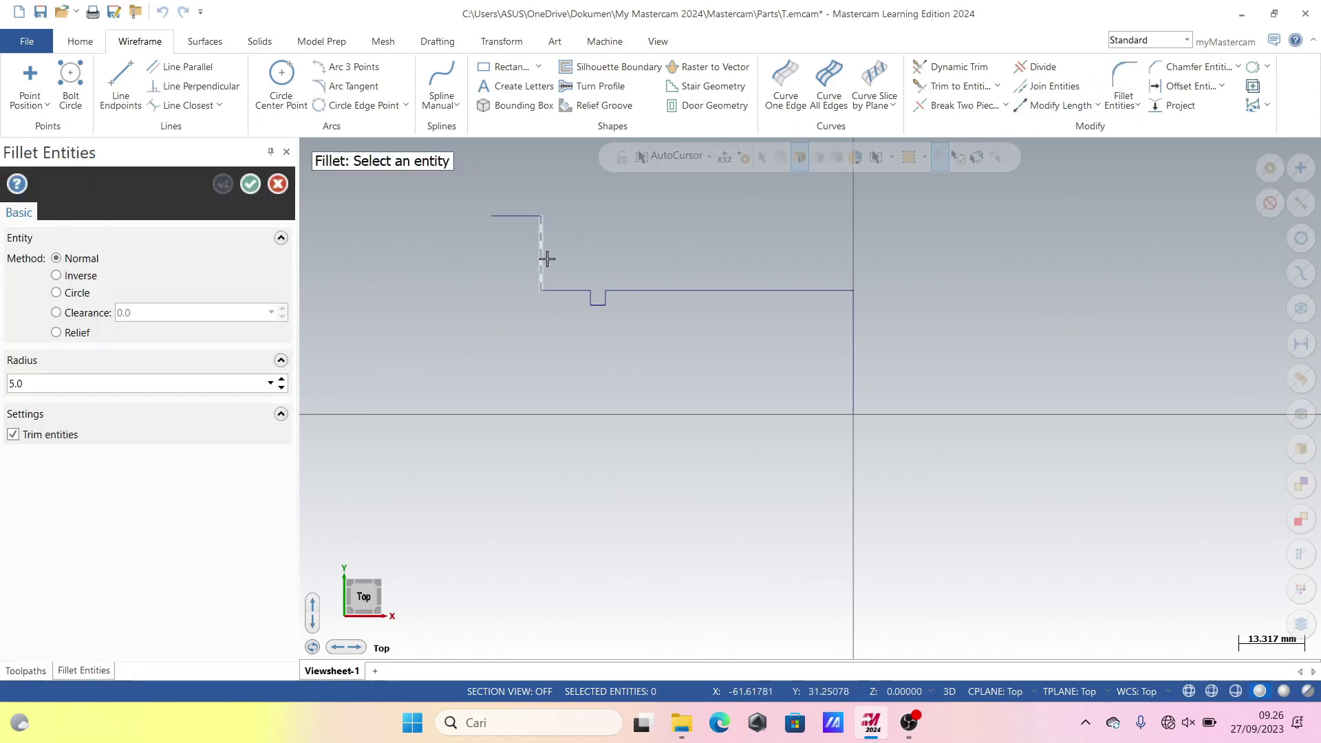
{"action": "left_click", "coordinate": [546, 258]}
{"action": "left_click", "coordinate": [532, 217]}
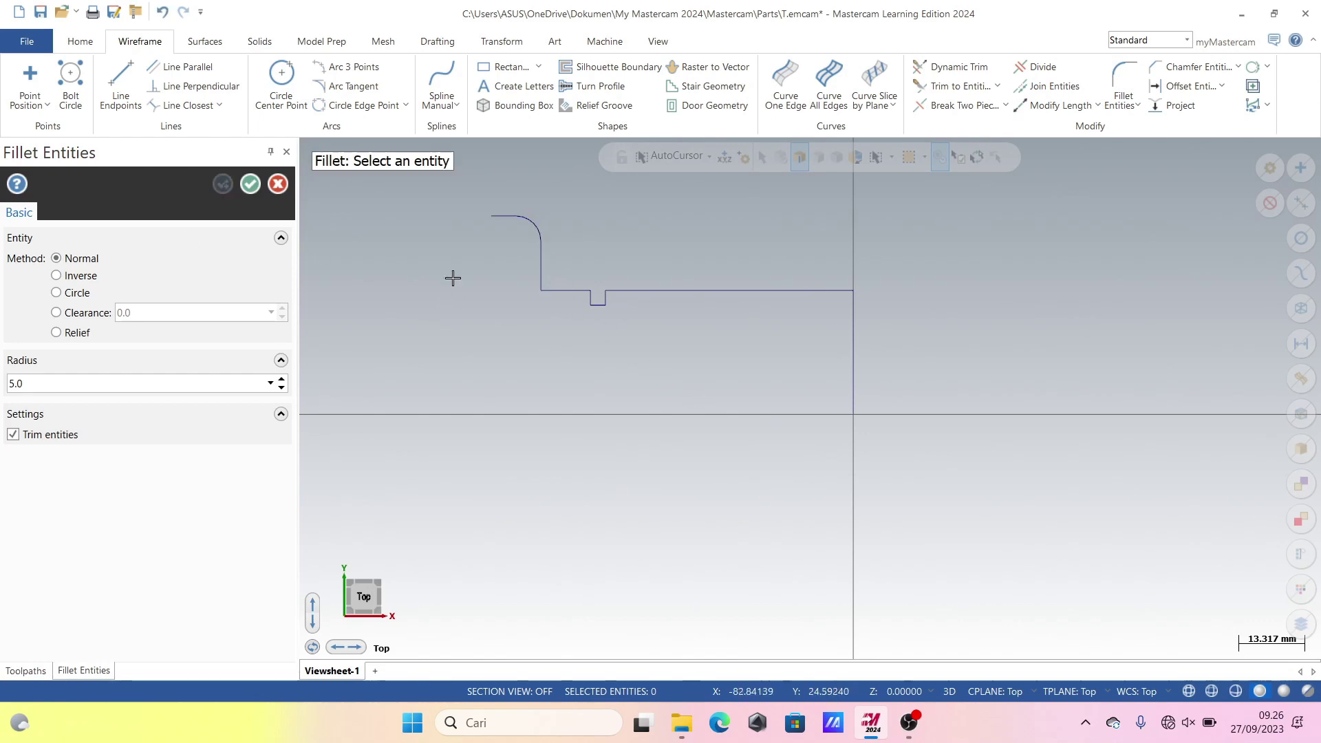
Step: Add a machine group that uses the default lathe
{"action": "left_click", "coordinate": [604, 42]}
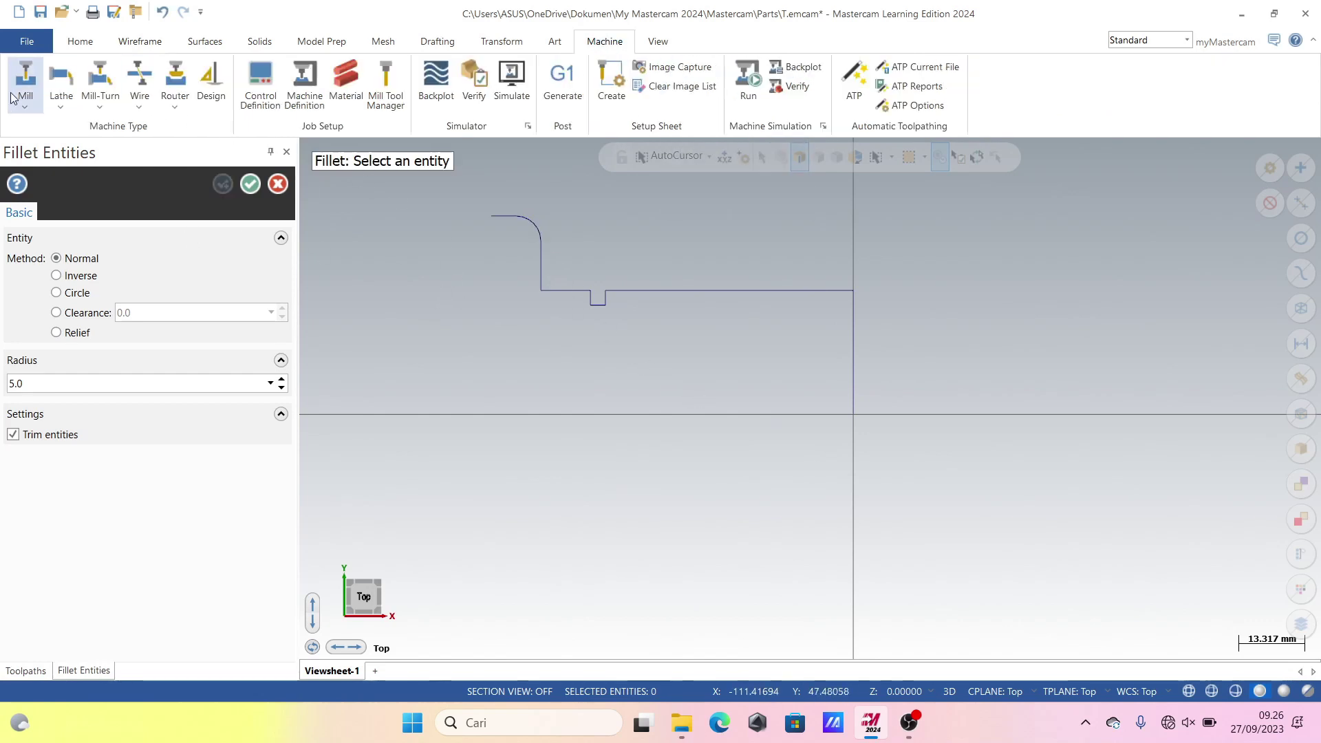
{"action": "left_click", "coordinate": [60, 105]}
{"action": "left_click", "coordinate": [76, 126]}
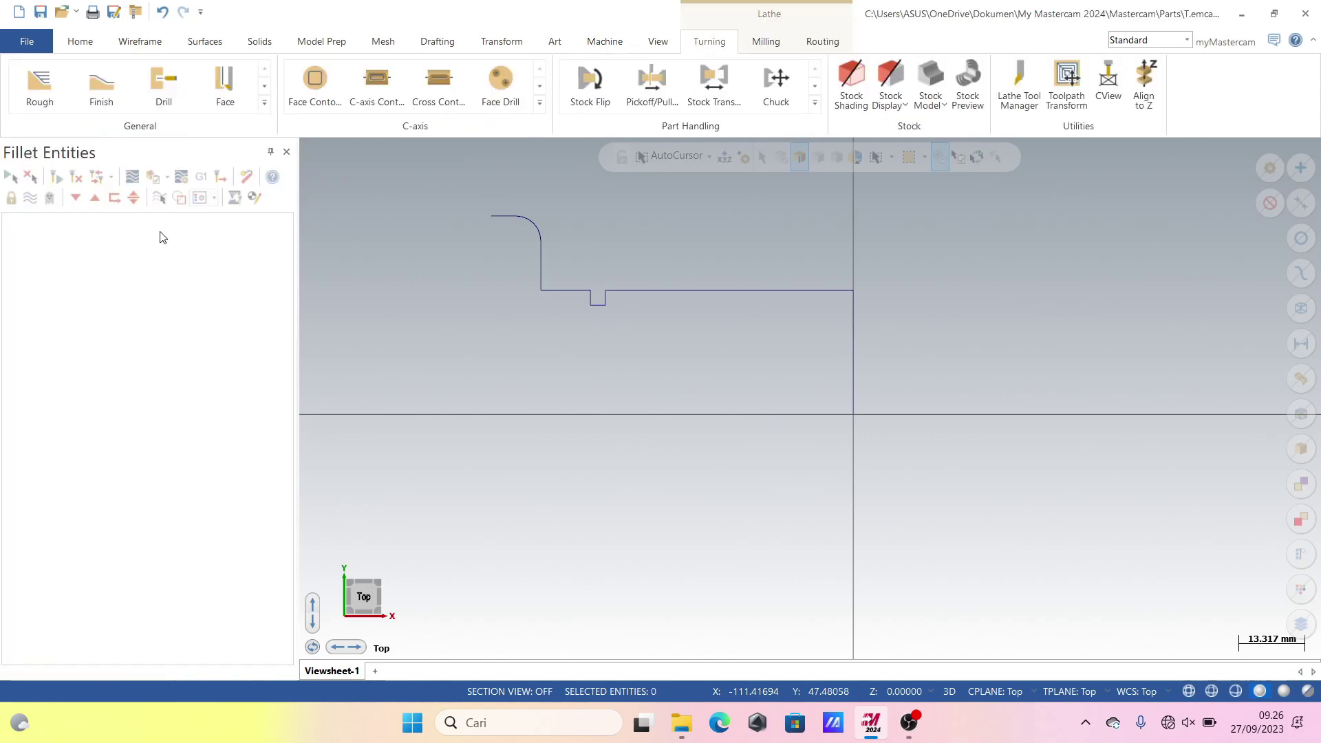
Step: In the stock setup, define the left-spindle stock as a cylinder with OD 90 and length 100, and preview its boundaries
{"action": "left_click", "coordinate": [84, 235]}
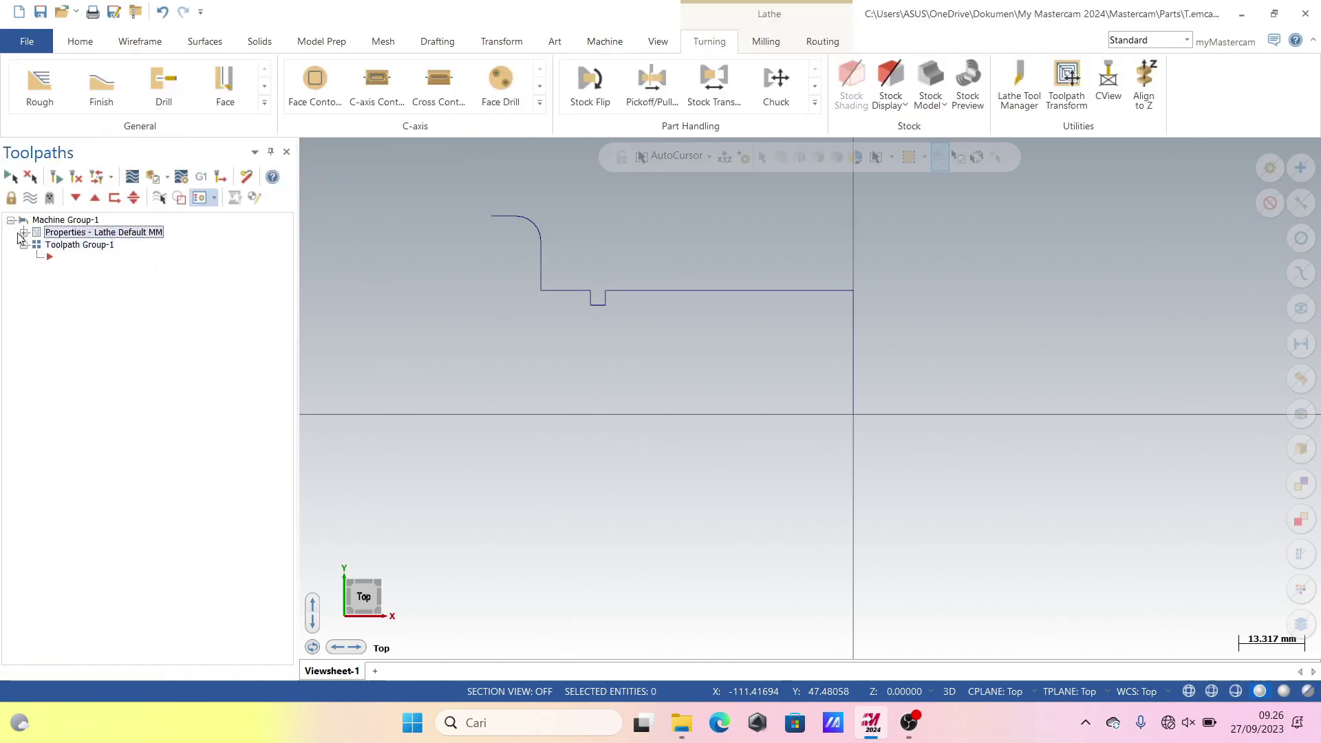
{"action": "left_click", "coordinate": [23, 233]}
{"action": "left_click", "coordinate": [81, 271]}
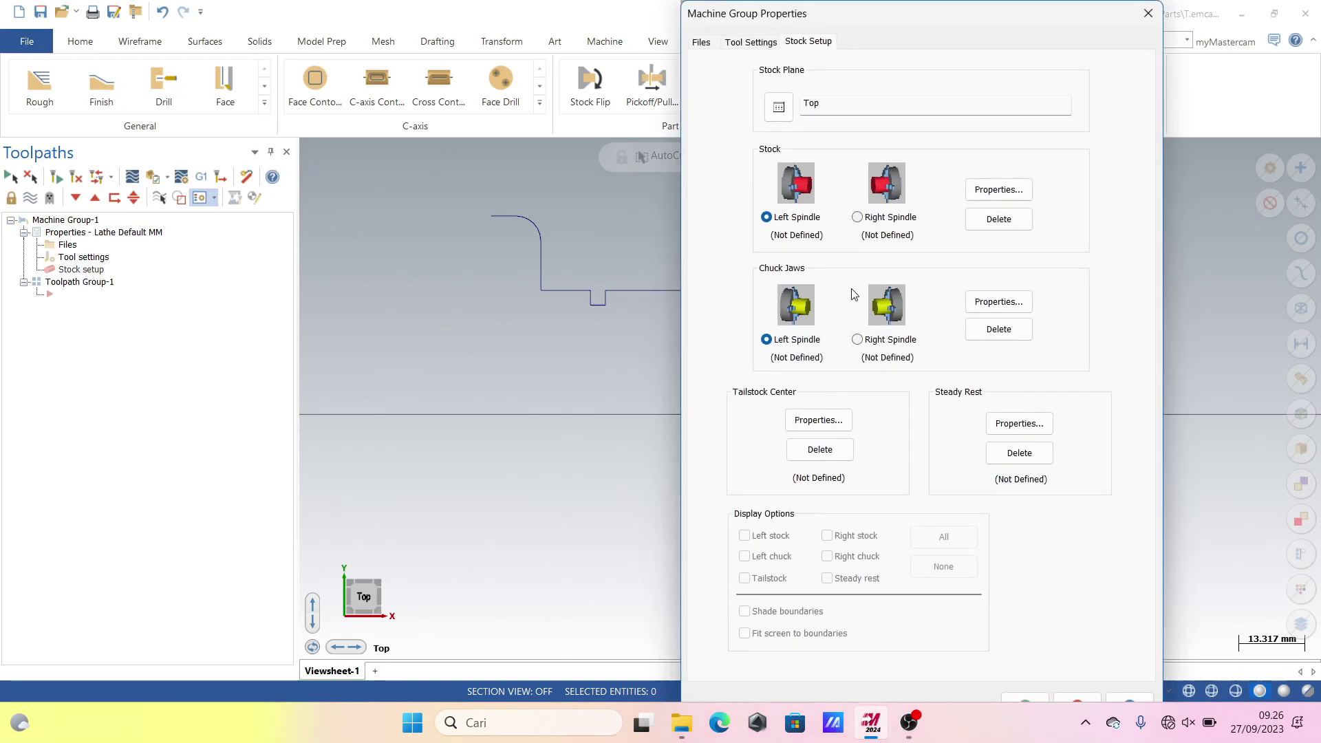
{"action": "left_click", "coordinate": [1010, 187]}
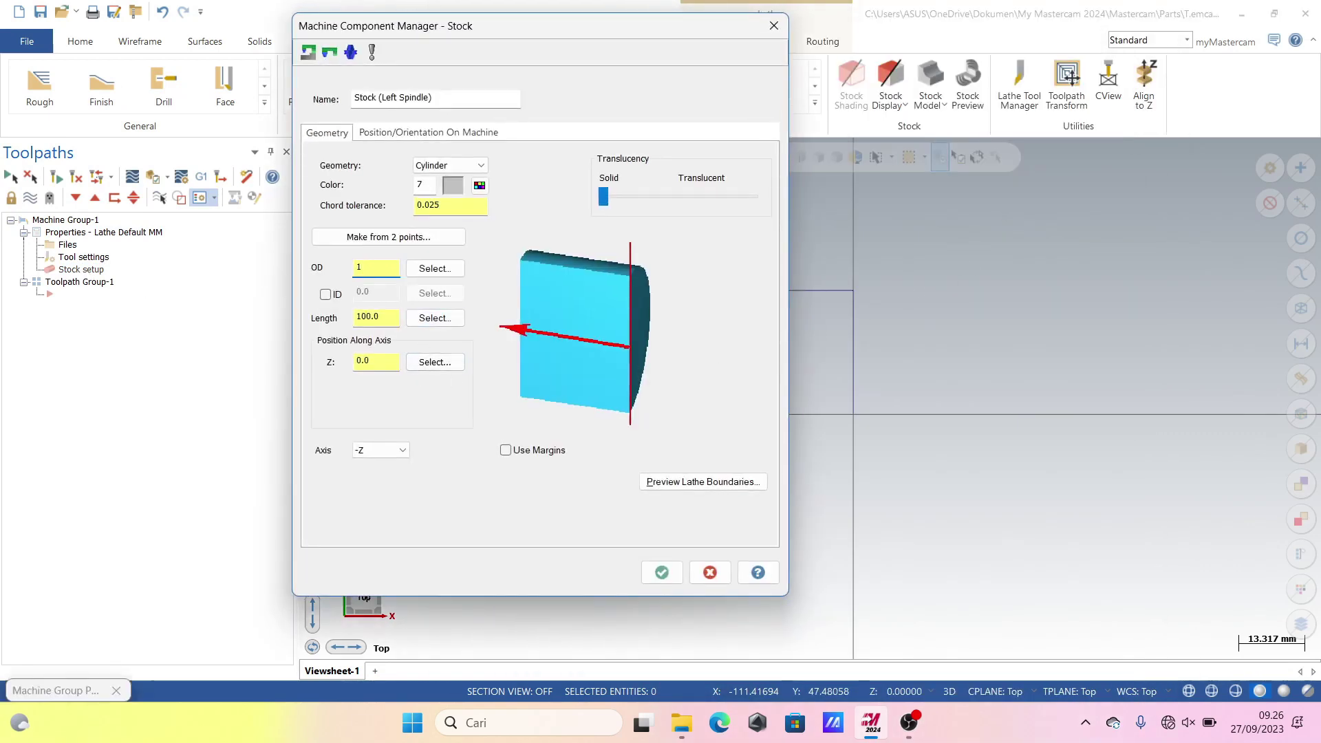
{"action": "left_click", "coordinate": [762, 484]}
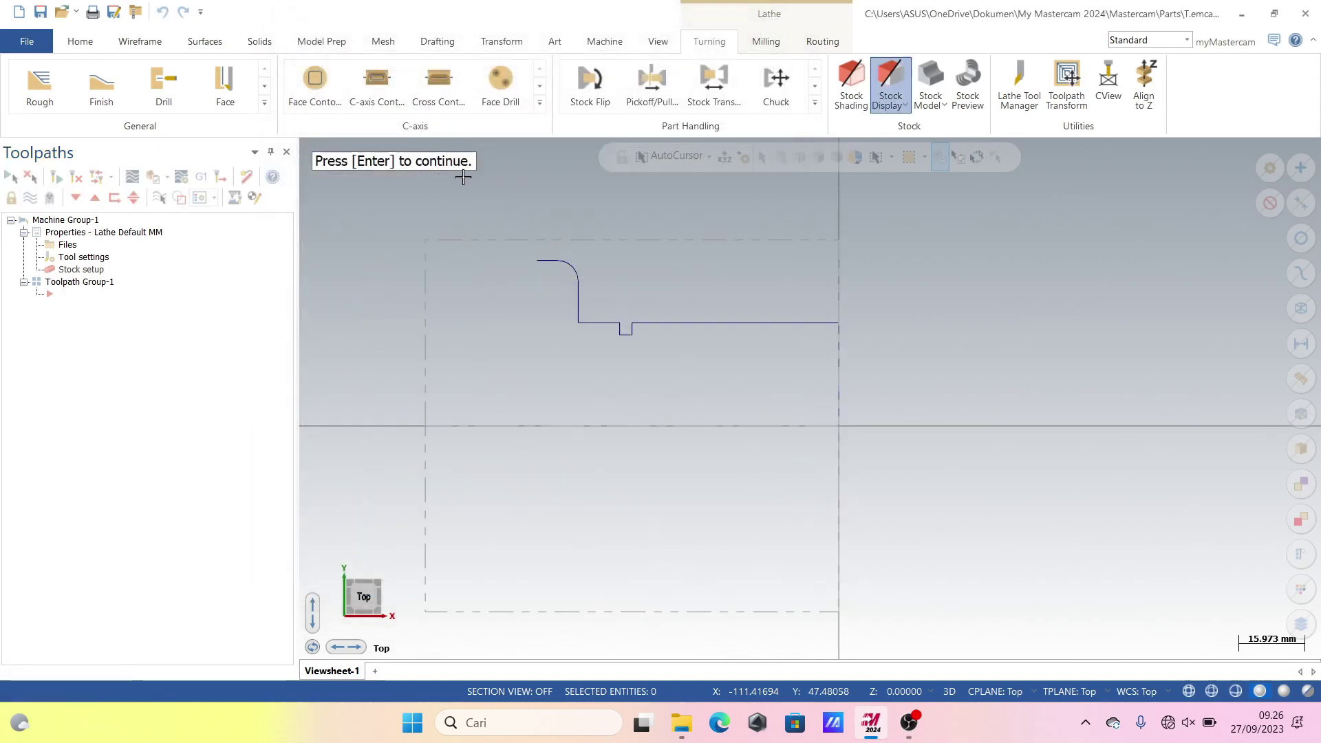
{"action": "key", "text": "Return"}
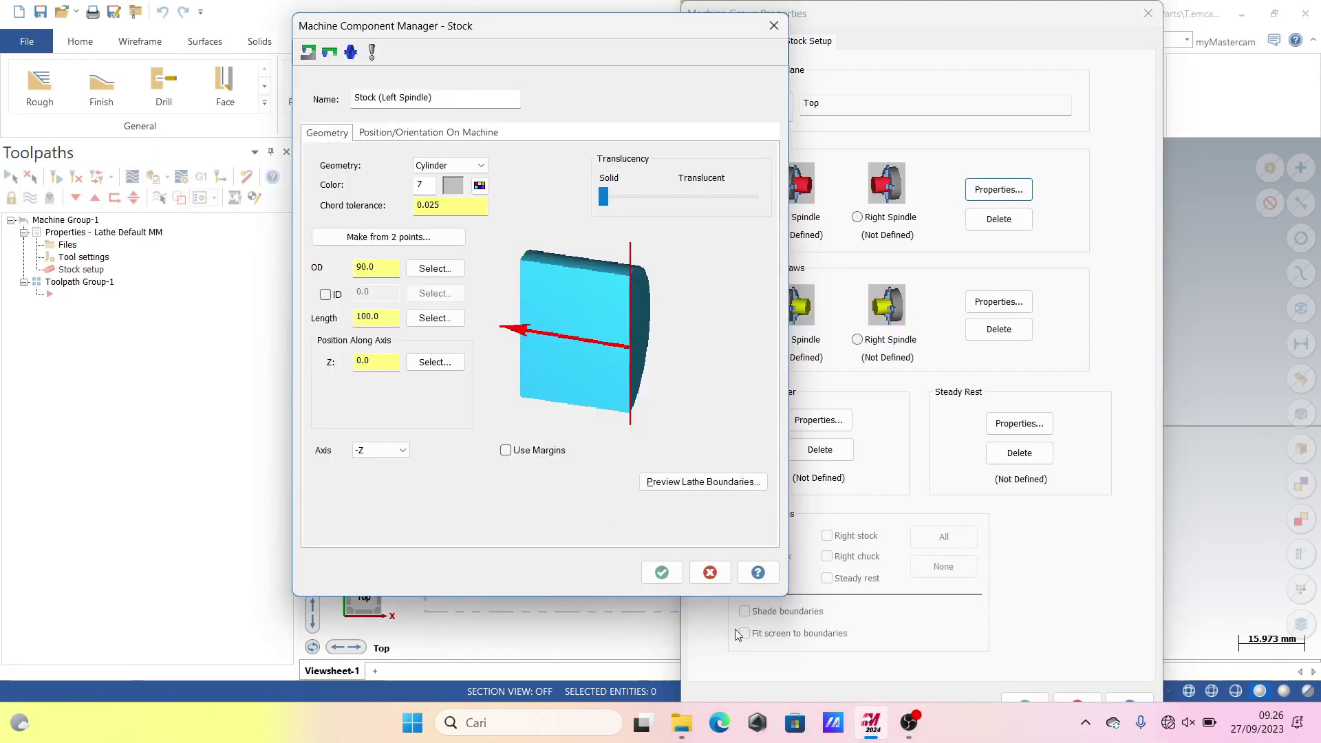
{"action": "left_click", "coordinate": [662, 572]}
Step: Define the left-spindle chuck jaws clamping on the outside diameter at diameter 90 and Z -90, and preview their boundaries
{"action": "left_click", "coordinate": [980, 301]}
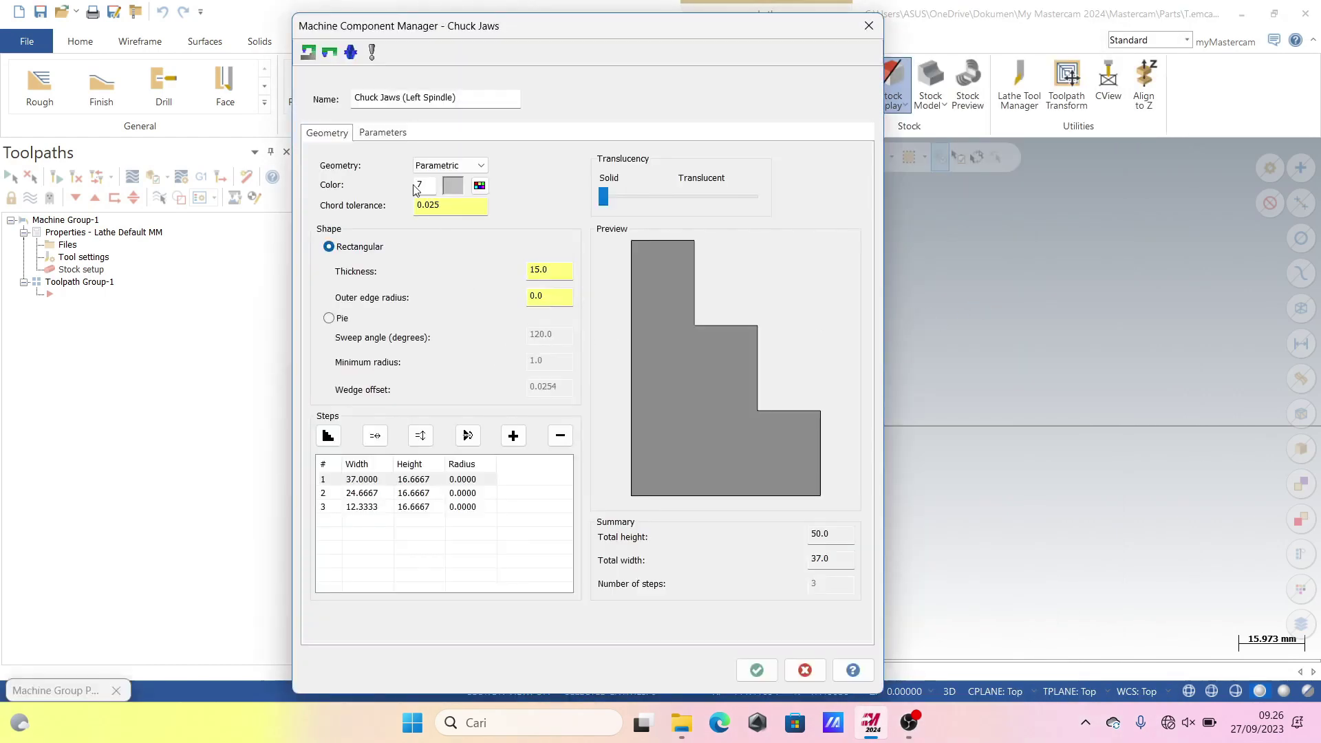
{"action": "left_click", "coordinate": [382, 132]}
{"action": "double_click", "coordinate": [453, 420]}
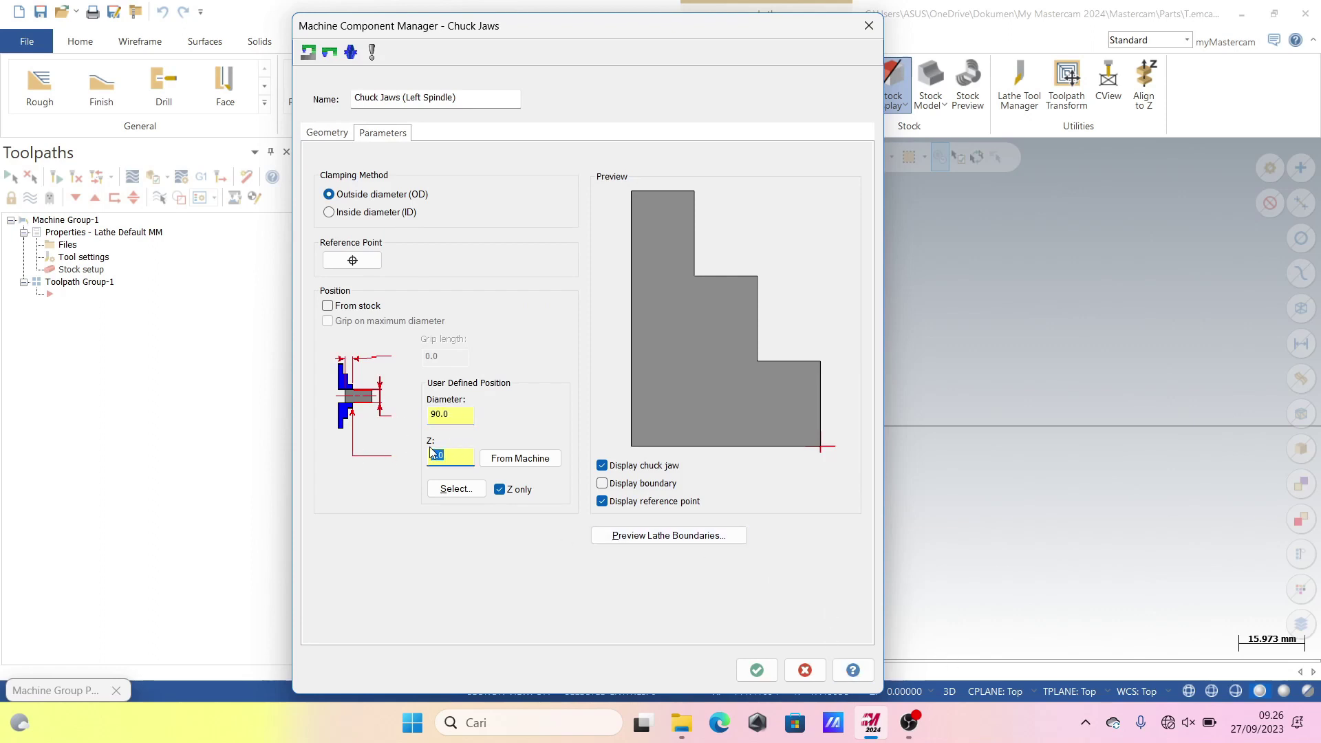
{"action": "type", "text": "-8"}
{"action": "left_click", "coordinate": [668, 537]}
{"action": "scroll", "coordinate": [672, 459], "scroll_direction": "down", "scroll_amount": 1}
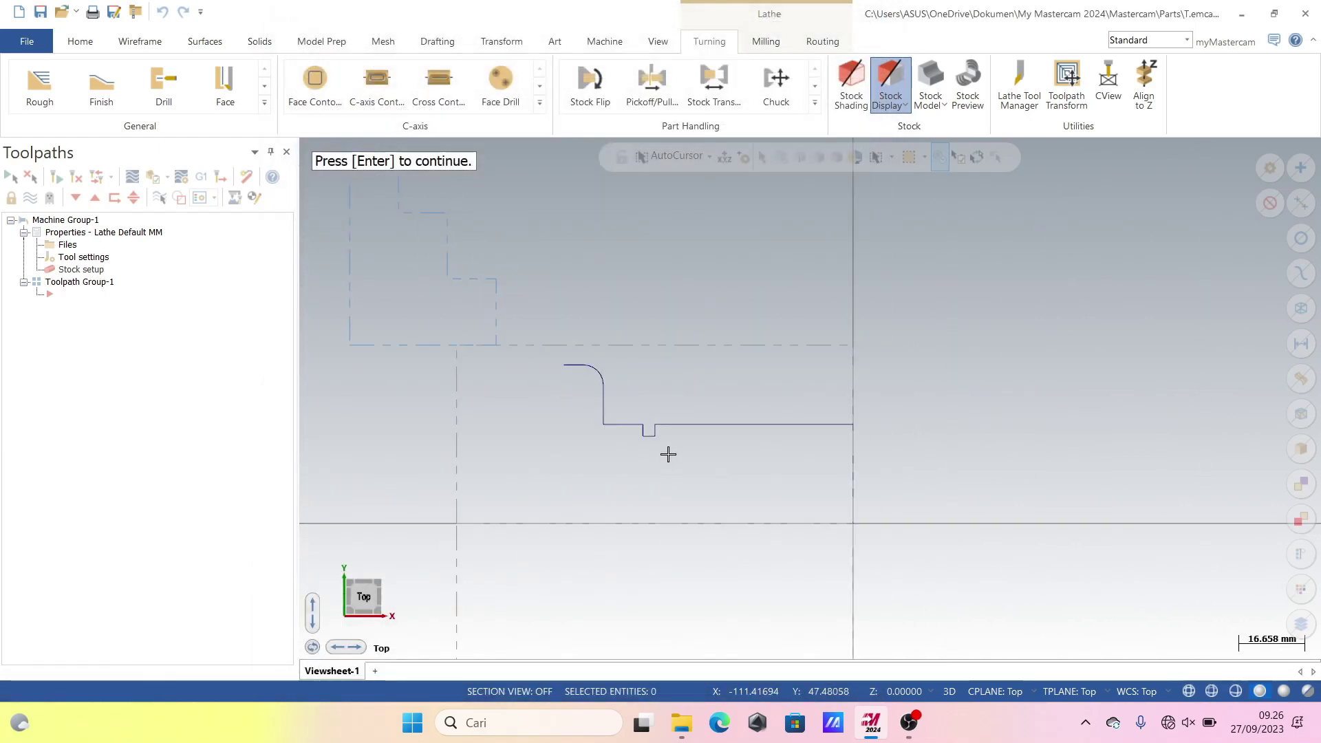
{"action": "key", "text": "Return"}
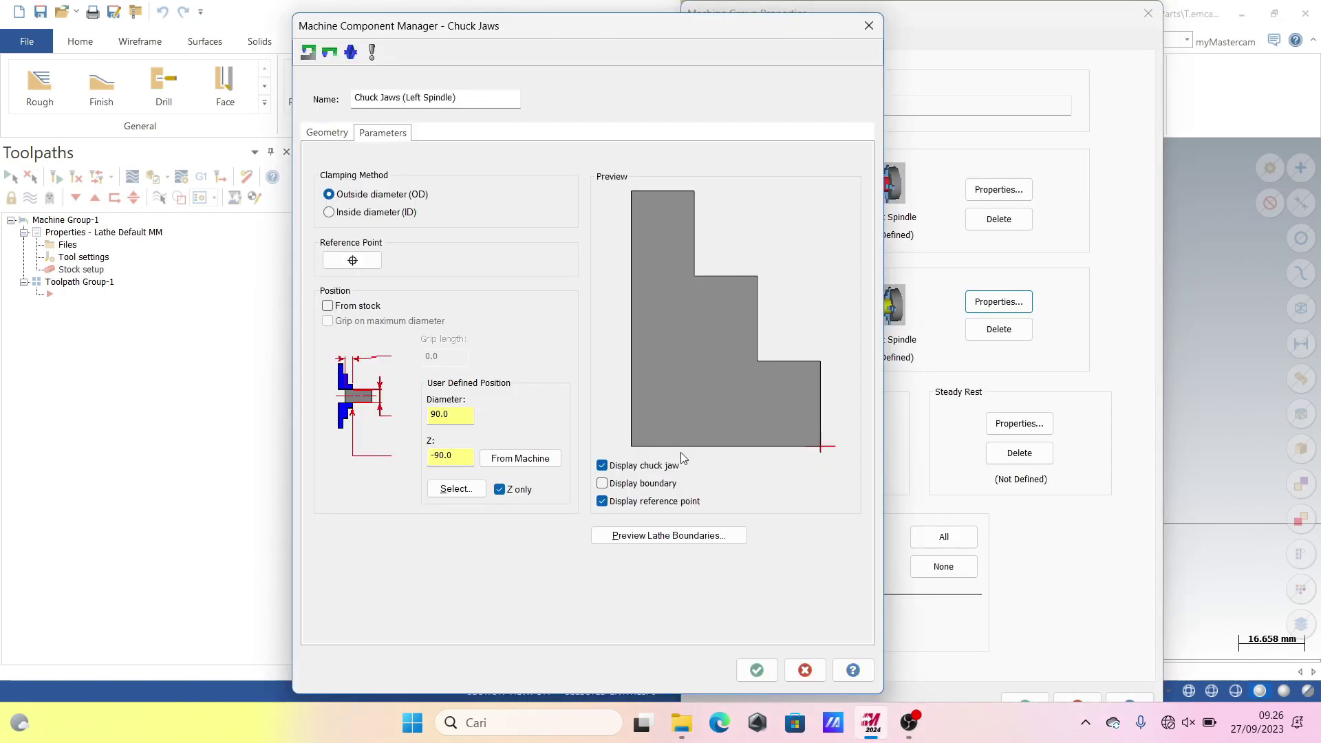
{"action": "left_click", "coordinate": [762, 668]}
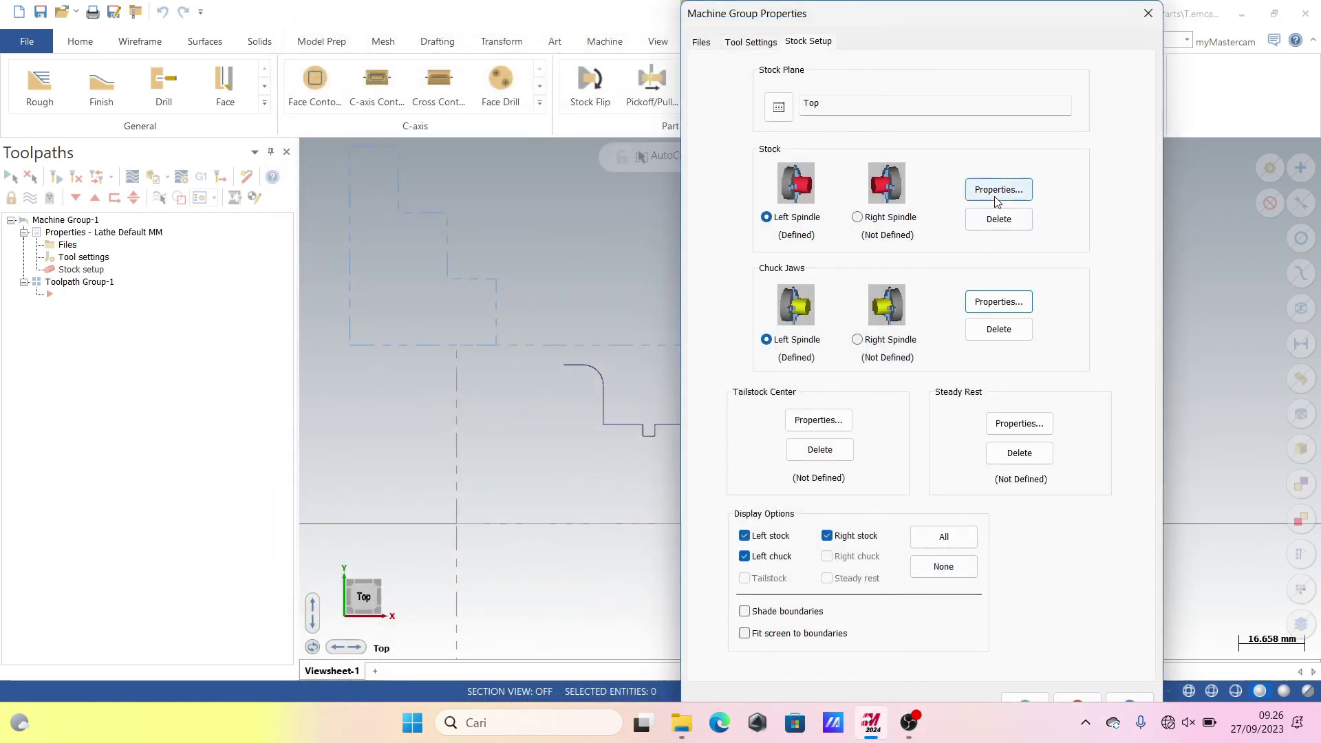
Step: Accept the machine group setup and create a Face toolpath with entry amount 0.5 and stock to leave 2.0
{"action": "left_click", "coordinate": [1012, 697]}
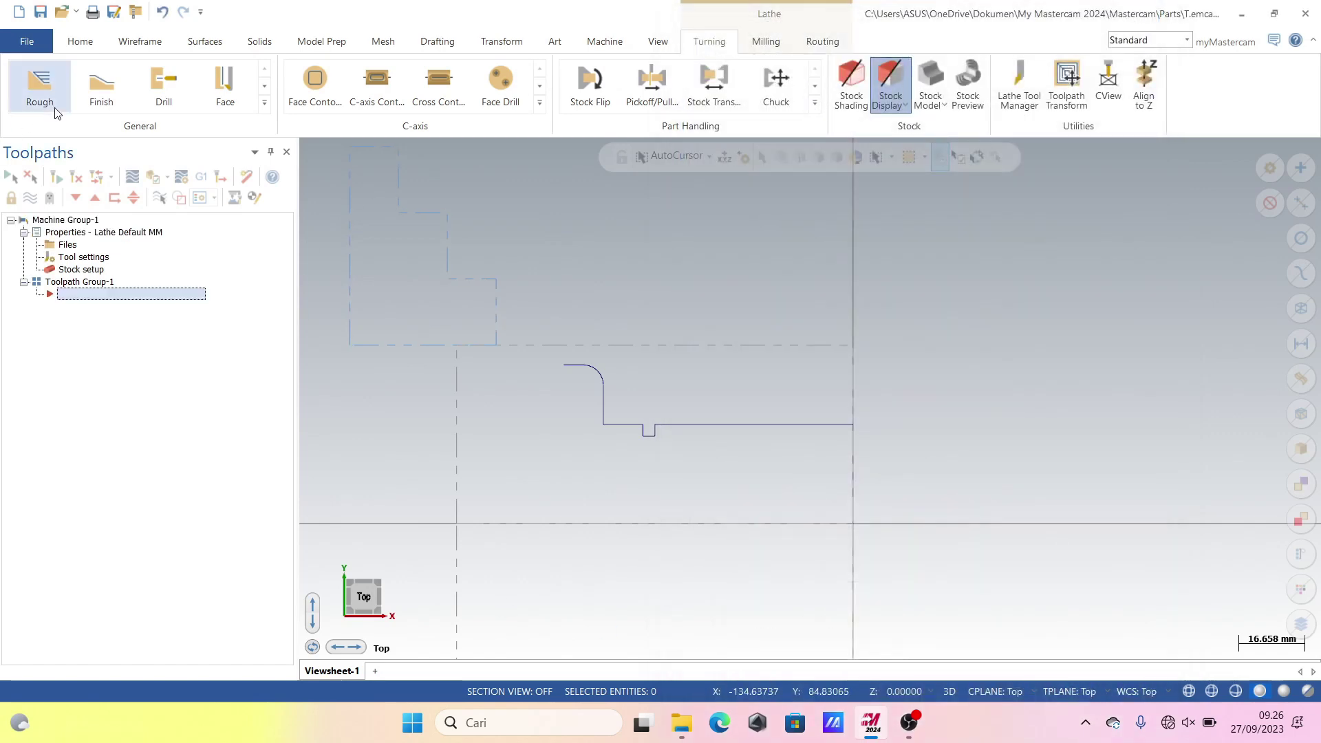
{"action": "left_click", "coordinate": [225, 86]}
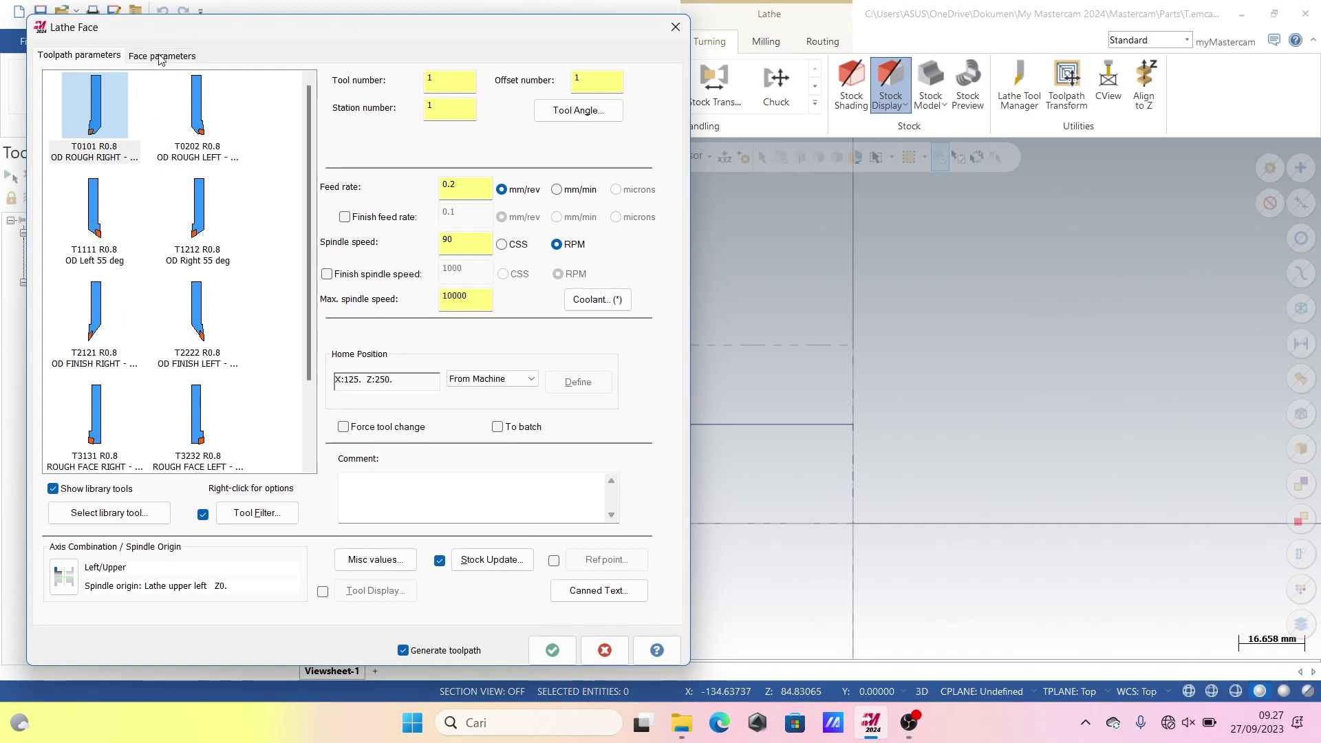
{"action": "left_click", "coordinate": [162, 54]}
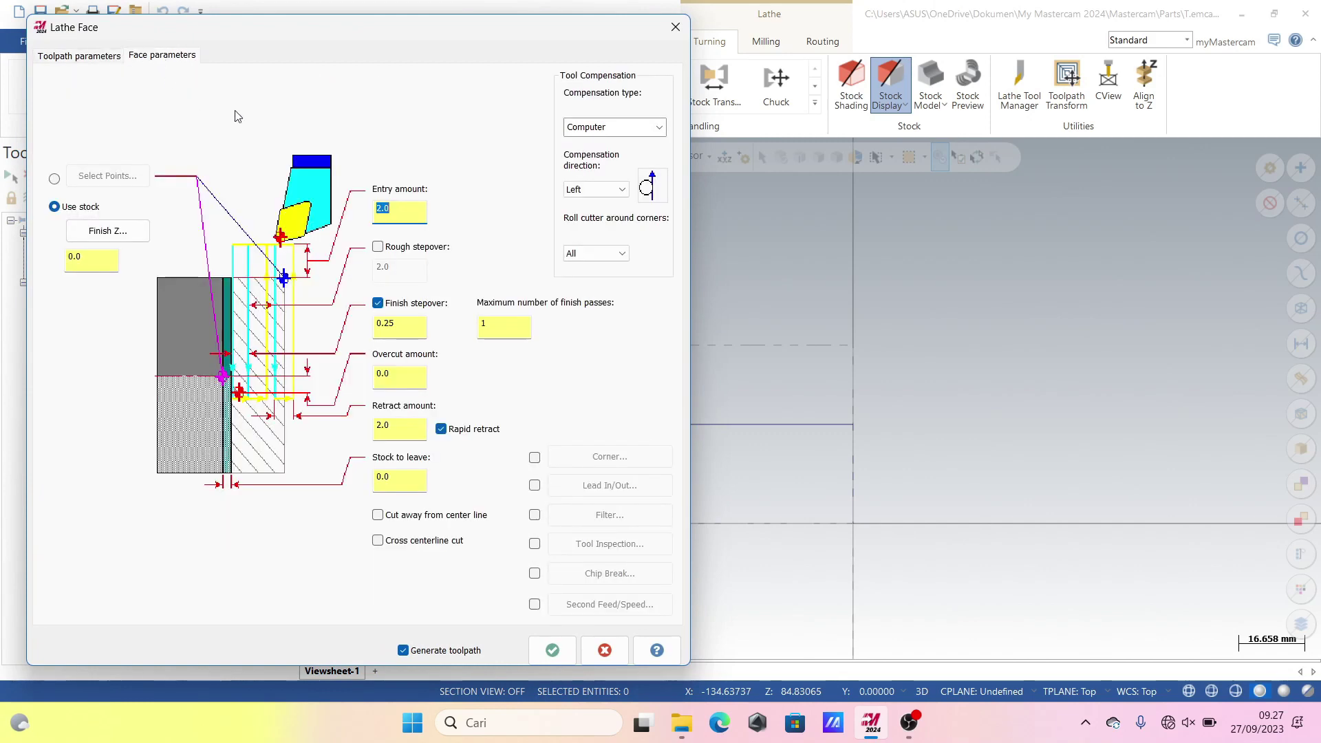
{"action": "double_click", "coordinate": [390, 482]}
{"action": "type", "text": "1"}
{"action": "double_click", "coordinate": [482, 328]}
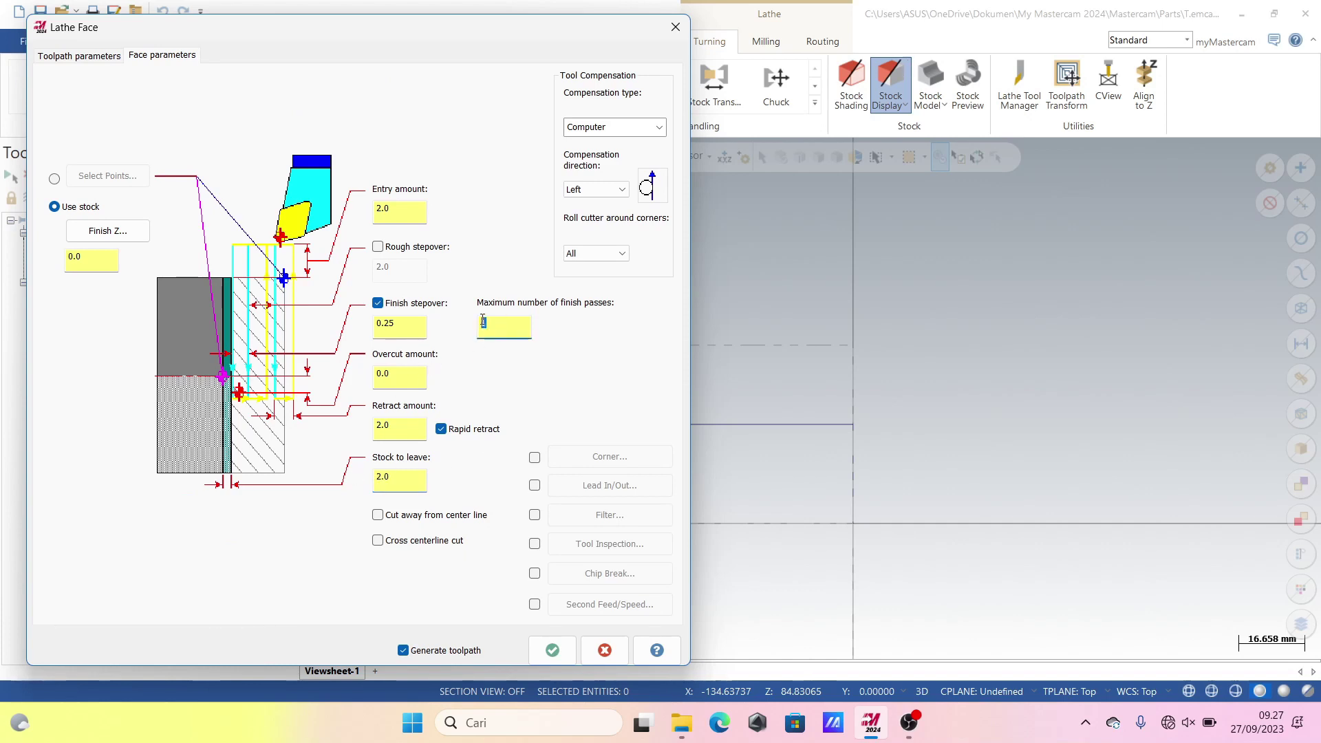
{"action": "double_click", "coordinate": [376, 210]}
{"action": "type", "text": "0.5"}
{"action": "left_click", "coordinate": [553, 650]}
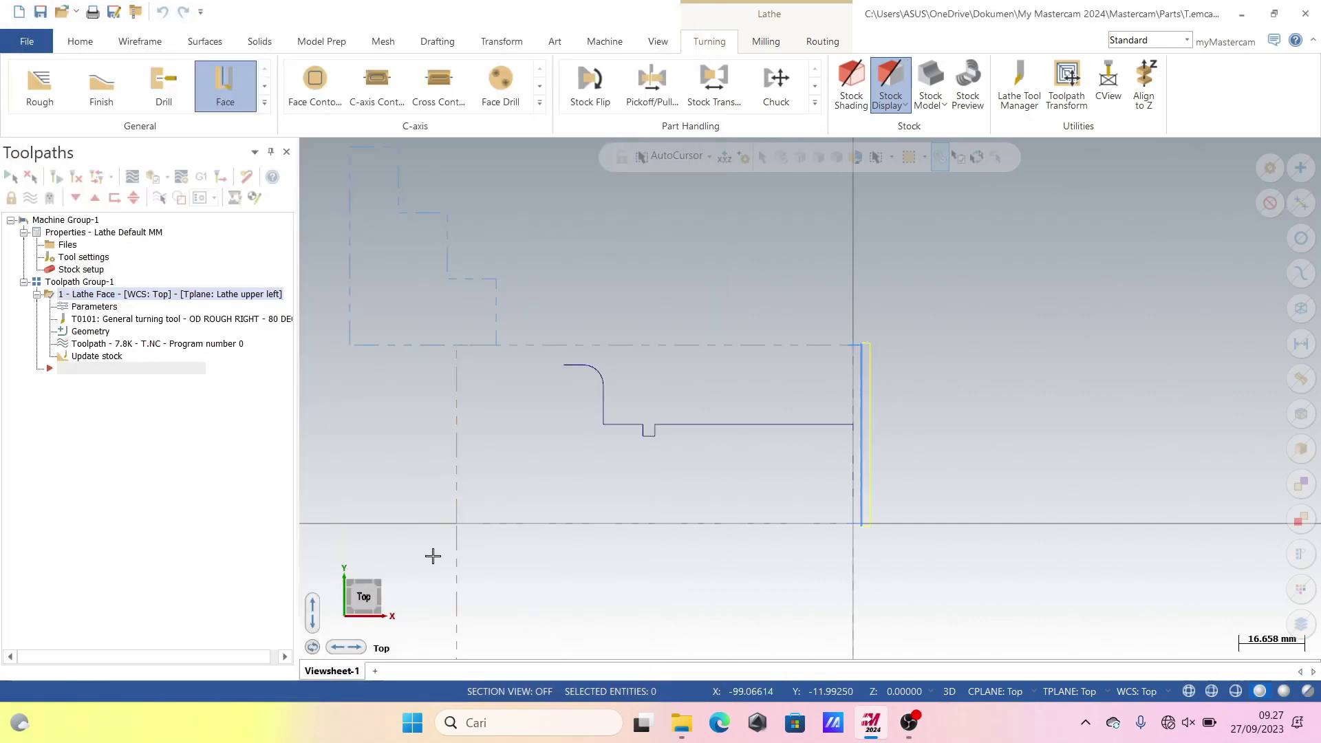
Step: Start a Rough toolpath and chain the whole profile from the front face at the centreline to the end of the uppermost line
{"action": "left_click", "coordinate": [265, 85]}
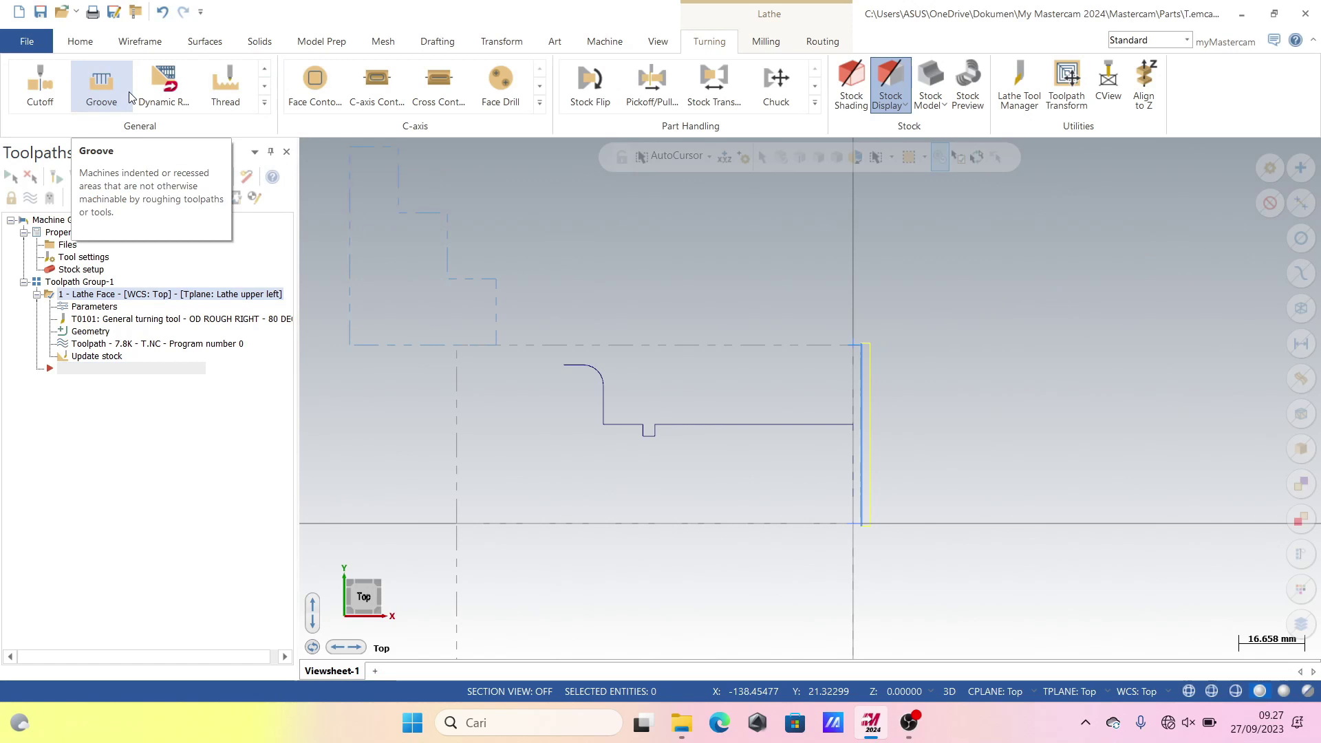
{"action": "left_click", "coordinate": [264, 69]}
{"action": "left_click", "coordinate": [39, 81]}
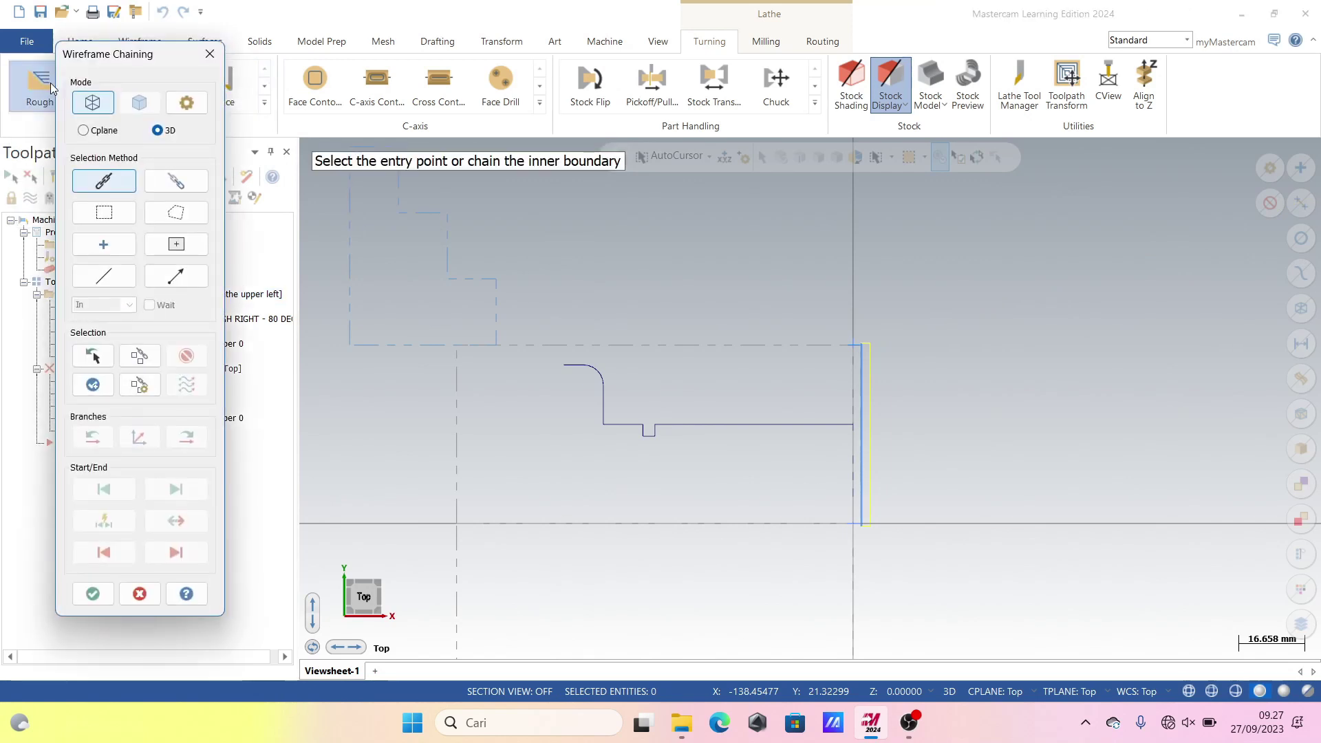
{"action": "left_click", "coordinate": [852, 498]}
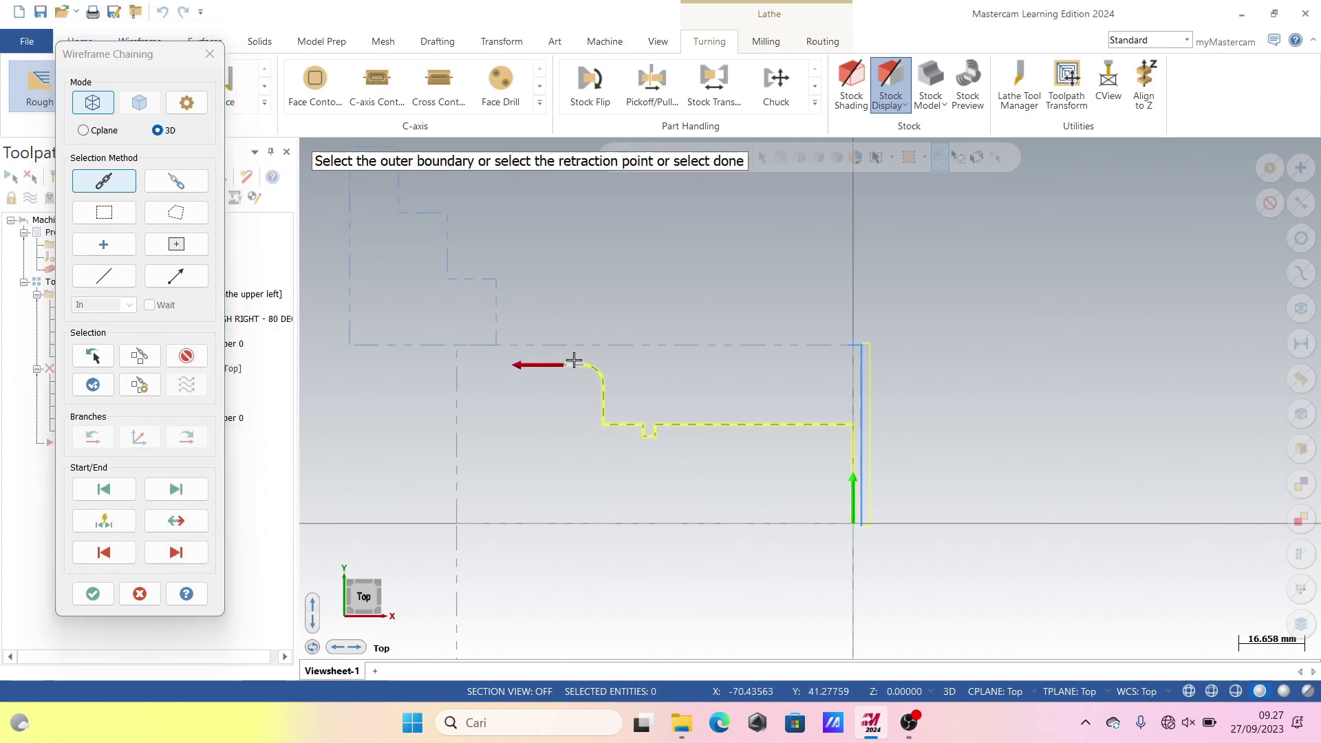
{"action": "left_click", "coordinate": [94, 593]}
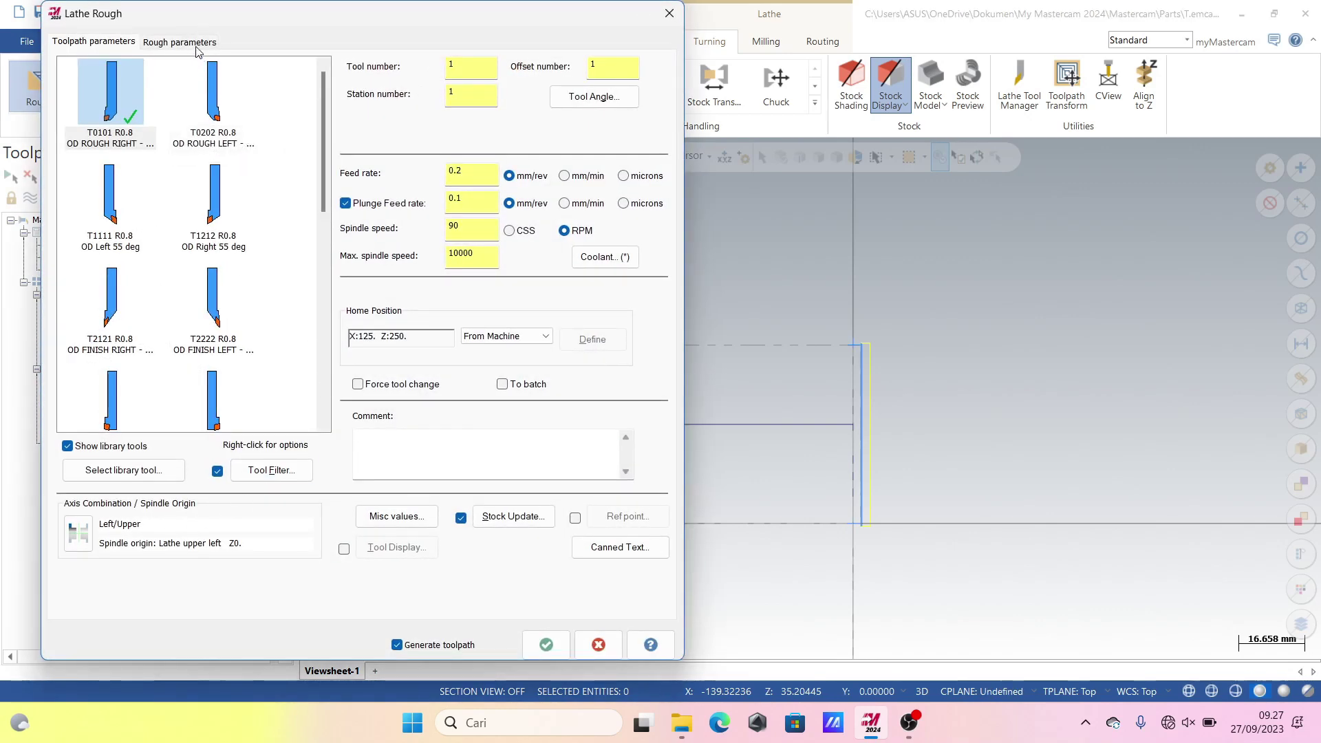
Step: Set the roughing depth of cut to 0.5 with equal steps and generate the Rough toolpath
{"action": "left_click", "coordinate": [196, 46]}
{"action": "left_click", "coordinate": [101, 44]}
{"action": "left_click", "coordinate": [196, 45]}
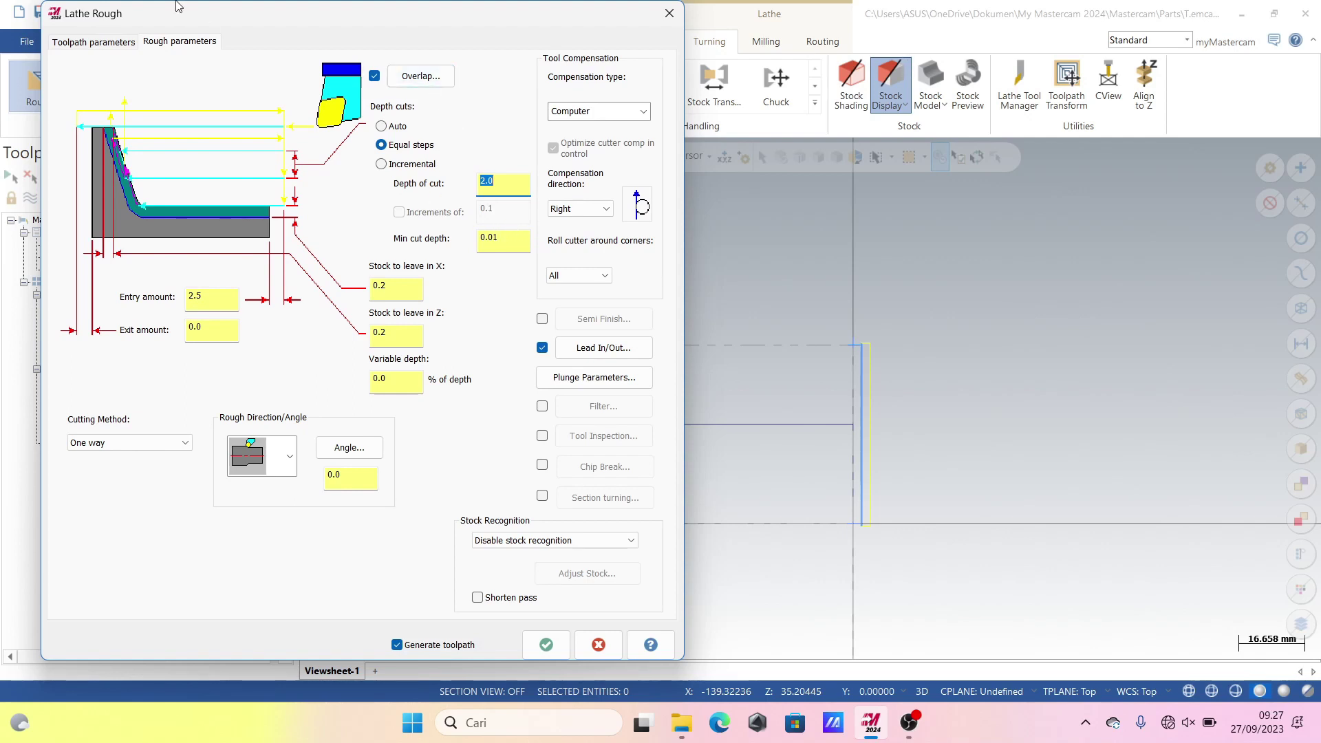
{"action": "left_click", "coordinate": [90, 42]}
{"action": "left_click", "coordinate": [163, 42]}
{"action": "type", "text": ".5"}
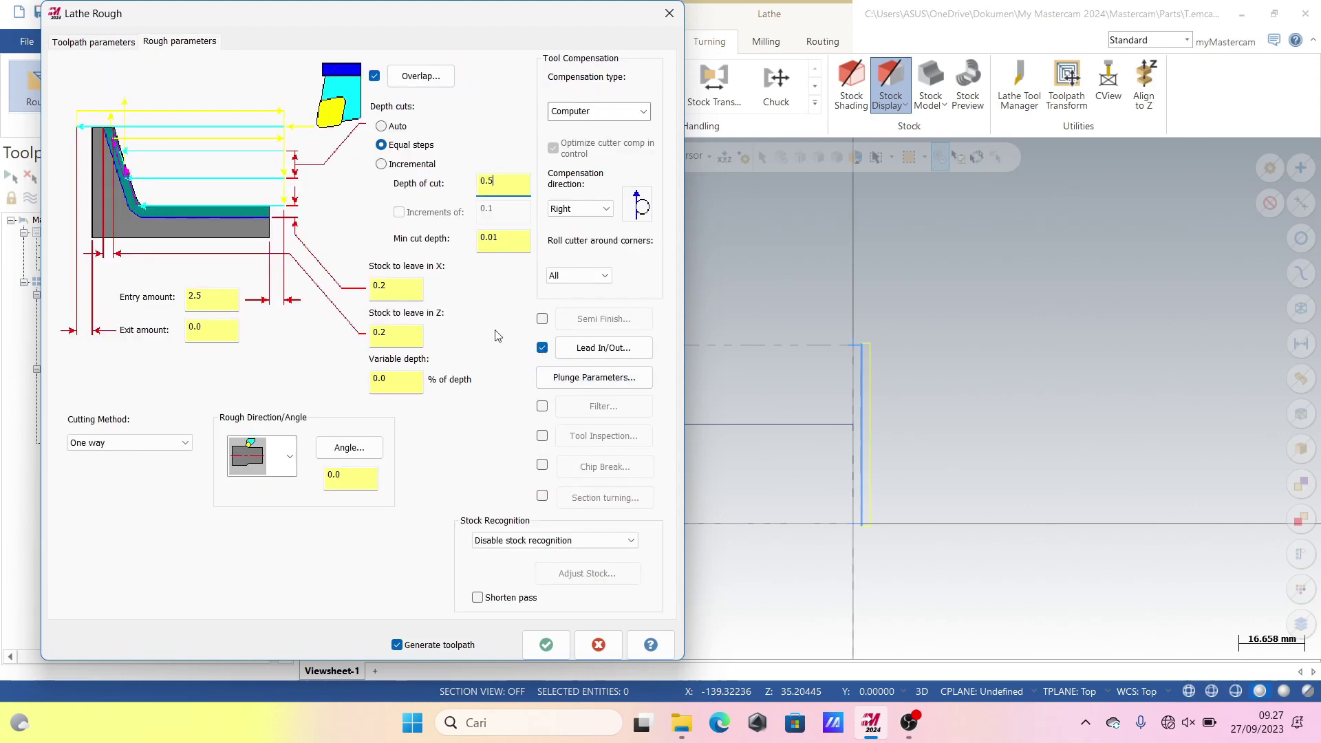
{"action": "left_click", "coordinate": [543, 643]}
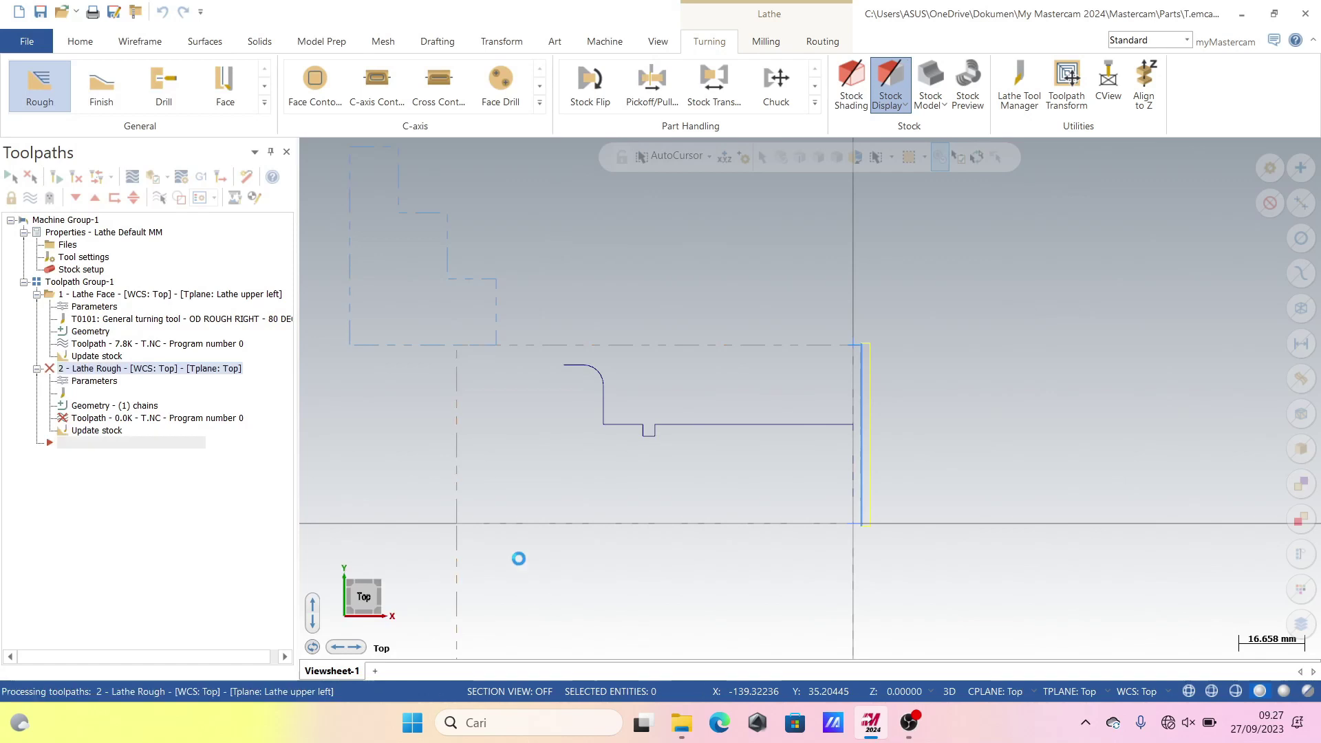
Step: Start a Groove toolpath defined by a chain and chain the walls and floor of the small groove
{"action": "left_click", "coordinate": [265, 87]}
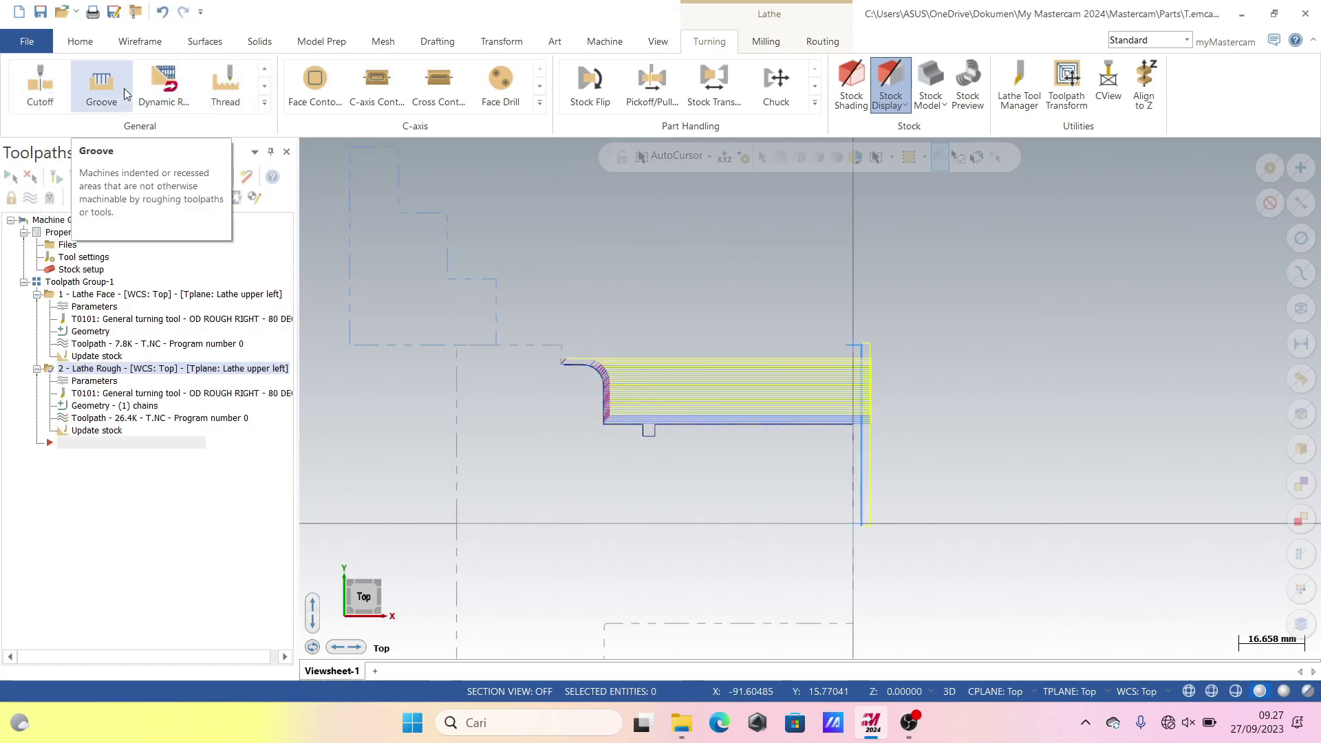
{"action": "left_click", "coordinate": [101, 86]}
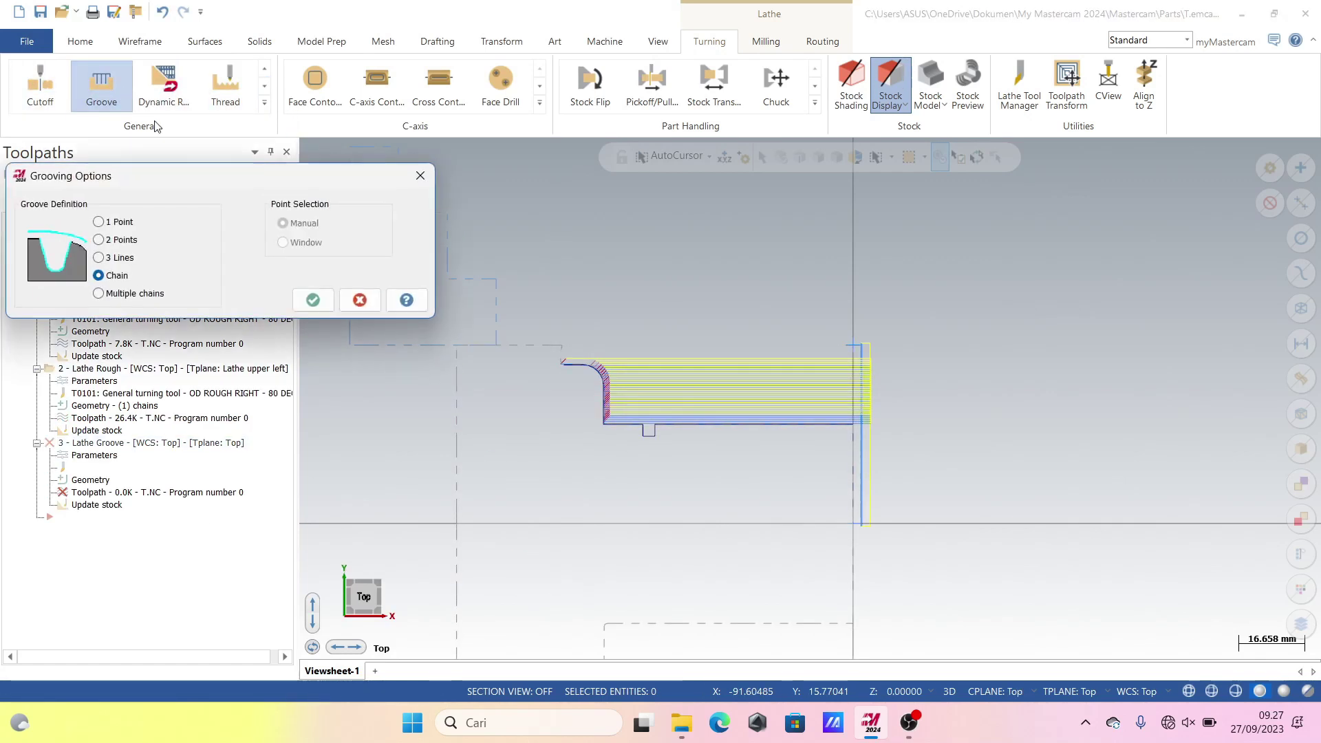
{"action": "left_click", "coordinate": [307, 297]}
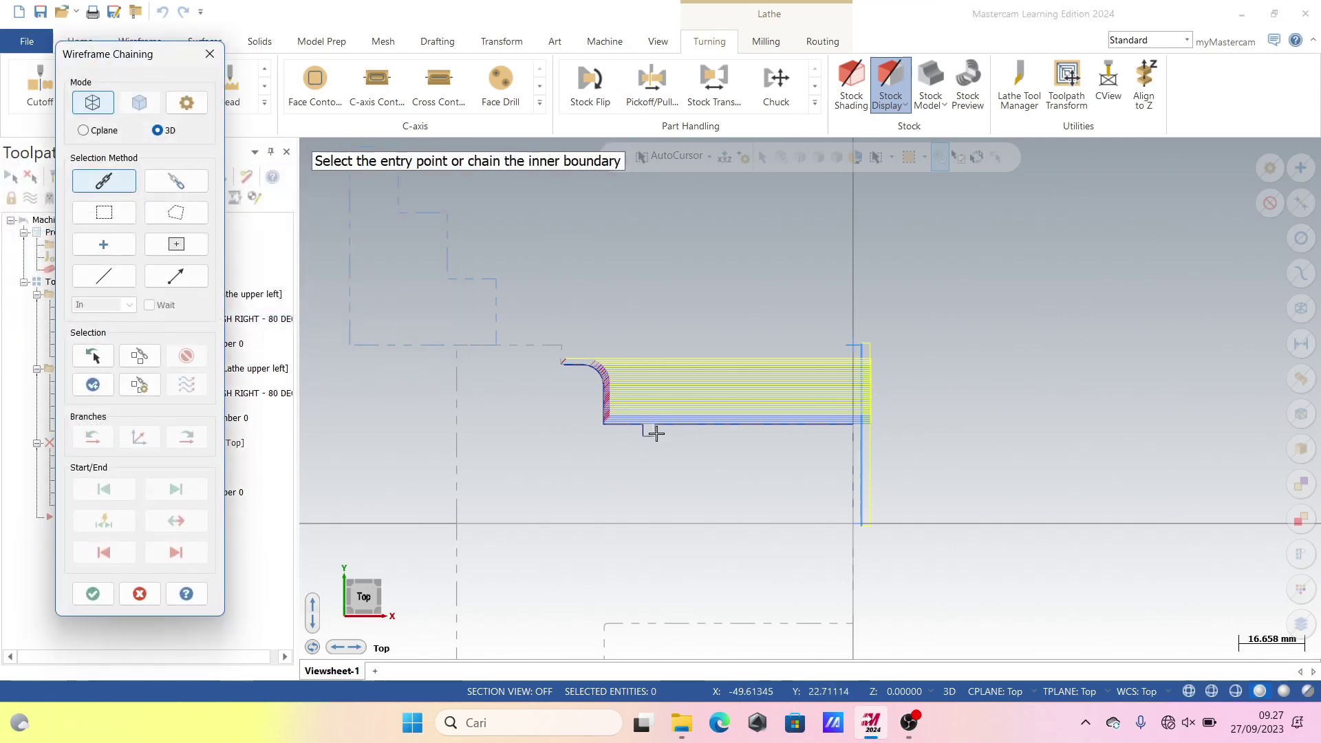
{"action": "left_click", "coordinate": [643, 428]}
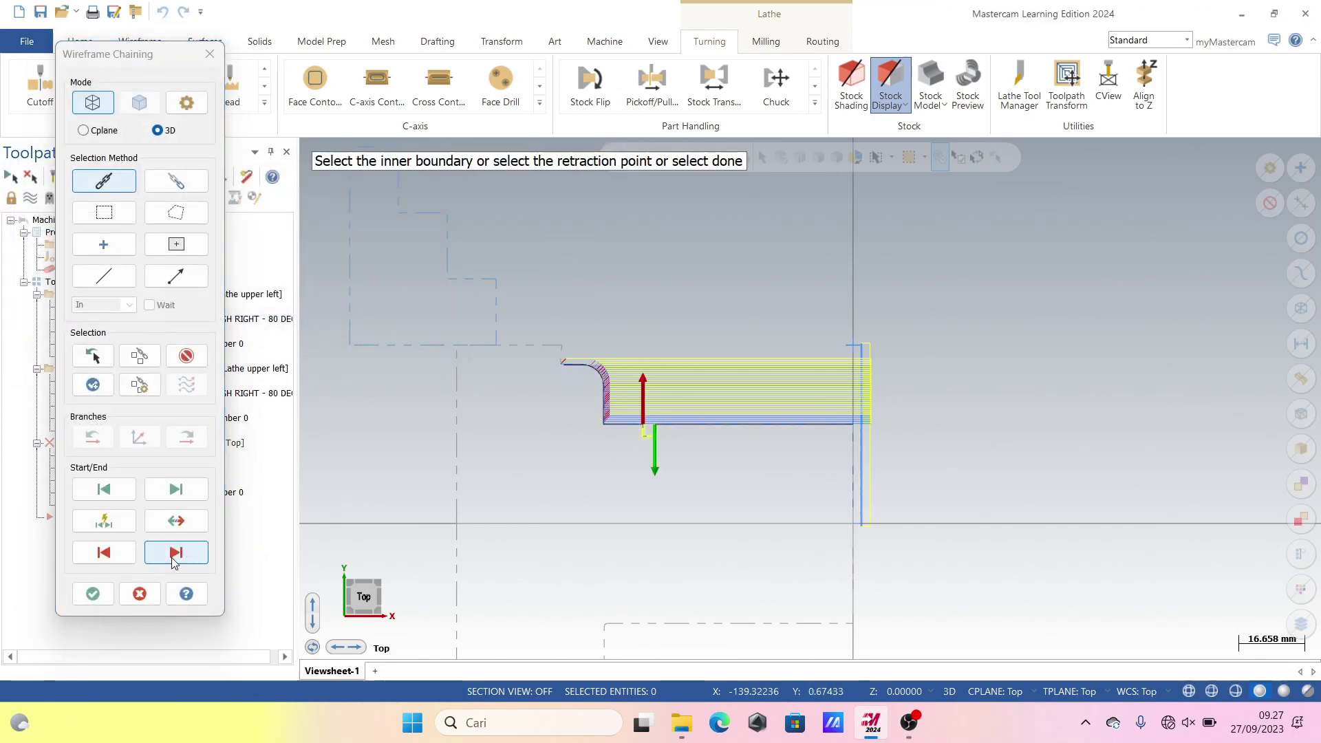
{"action": "left_click", "coordinate": [93, 594]}
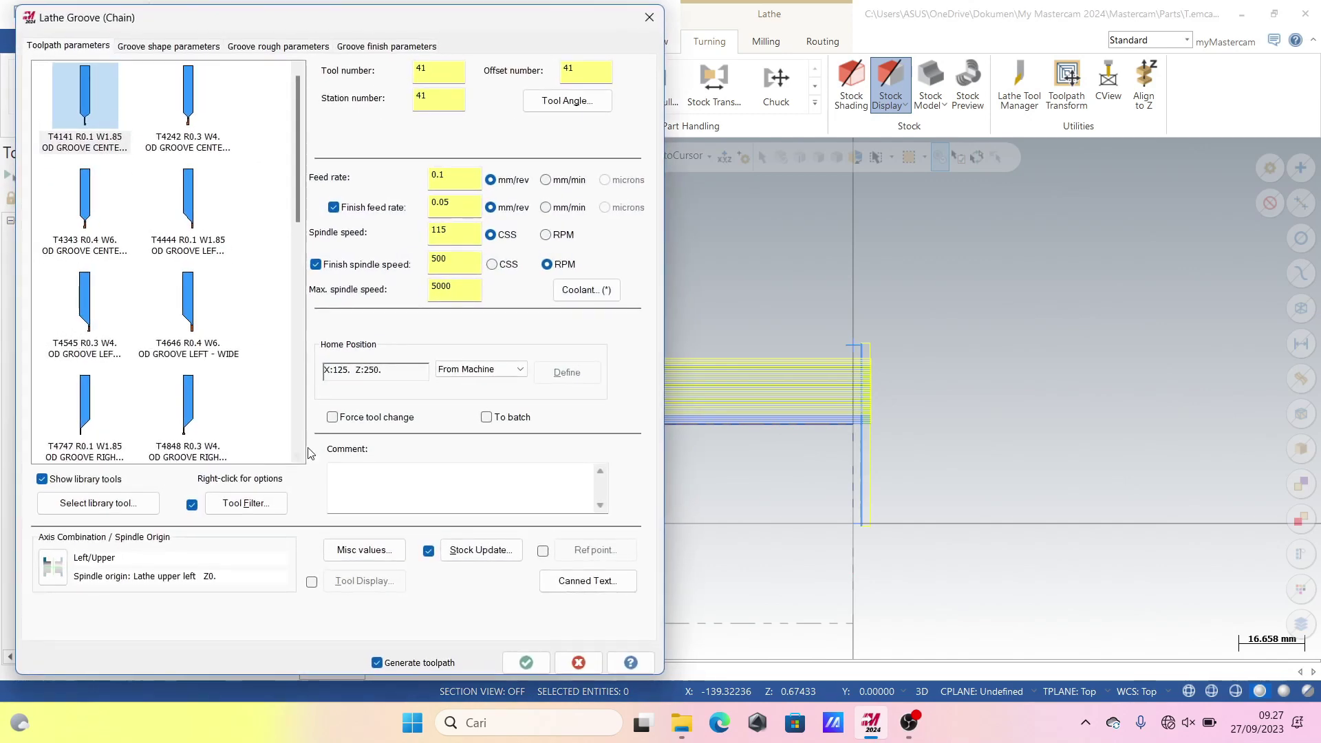
Step: Set the groove roughing stock clearance to 0.5 and generate the Groove toolpath
{"action": "left_click", "coordinate": [173, 47]}
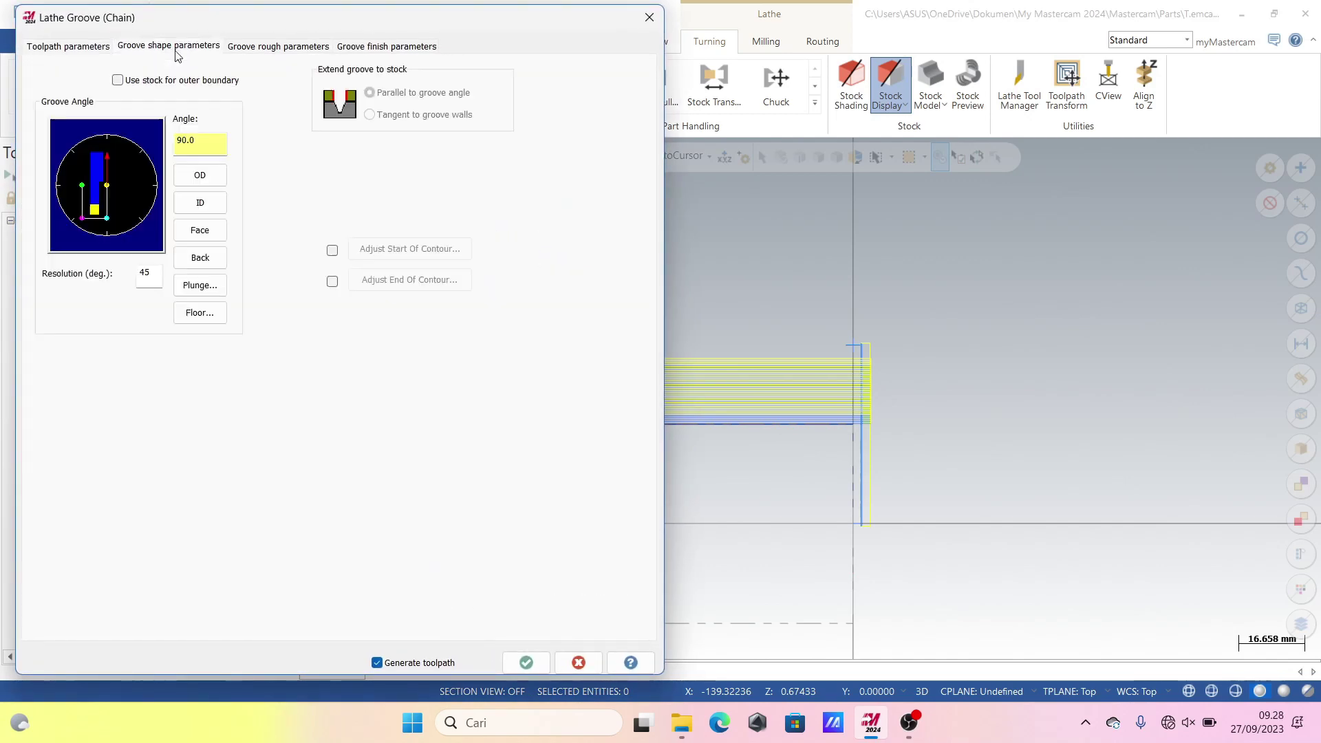
{"action": "left_click", "coordinate": [264, 47]}
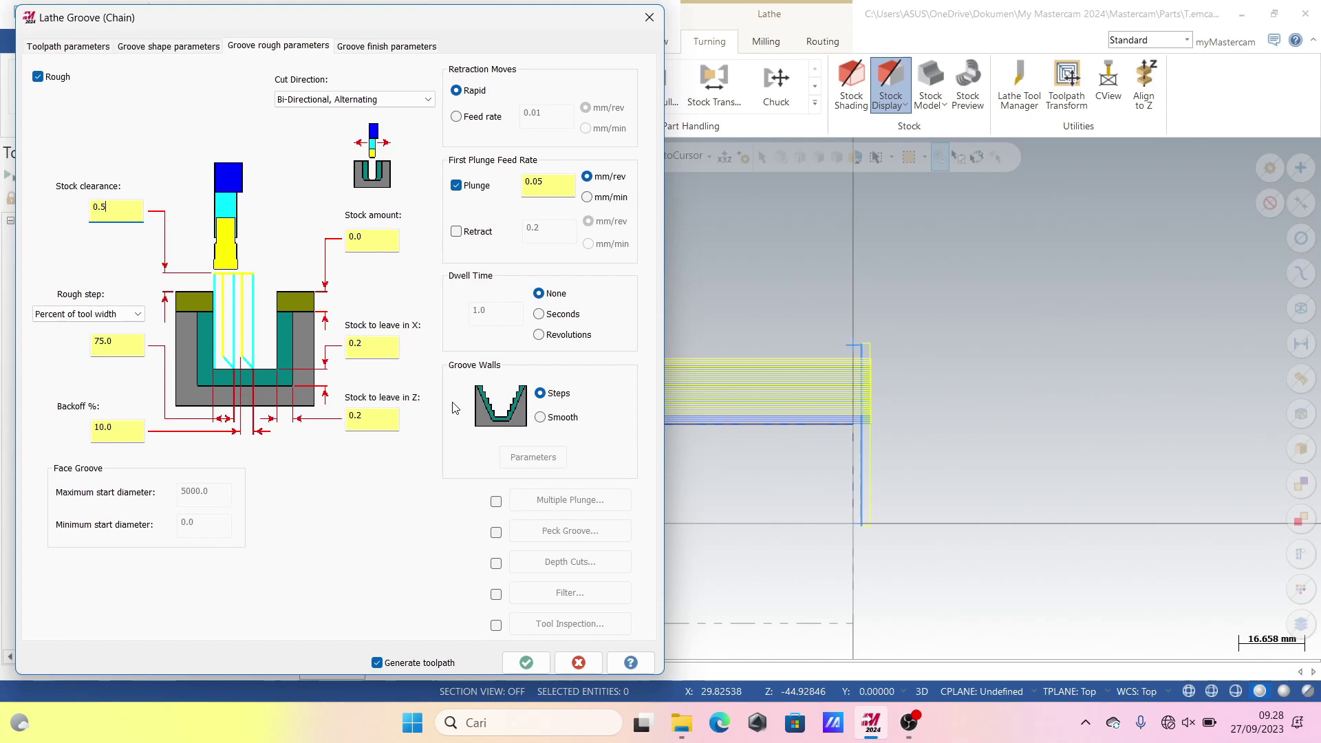
{"action": "left_click", "coordinate": [539, 661]}
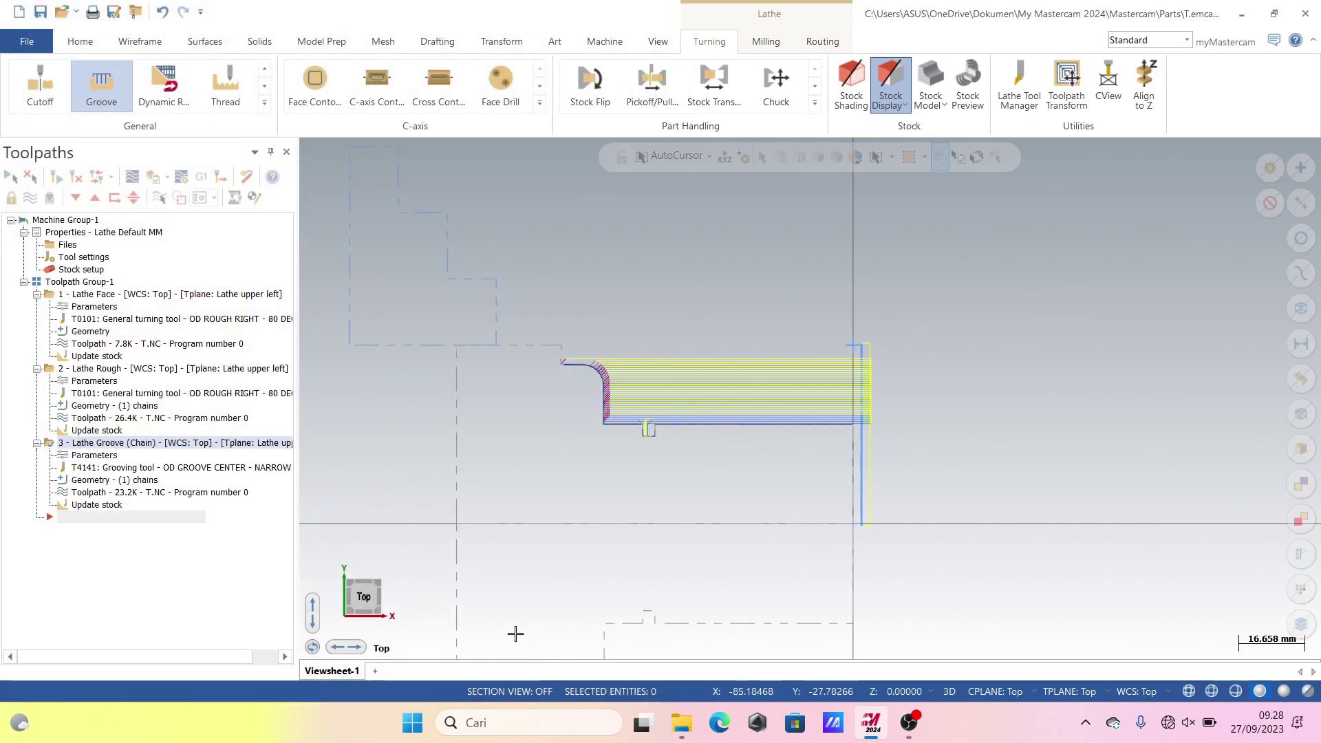
Step: Create a Finish toolpath along the whole profile chain, starting at the front face, with a finish stepover of 0.5
{"action": "left_click", "coordinate": [263, 88]}
{"action": "left_click", "coordinate": [101, 100]}
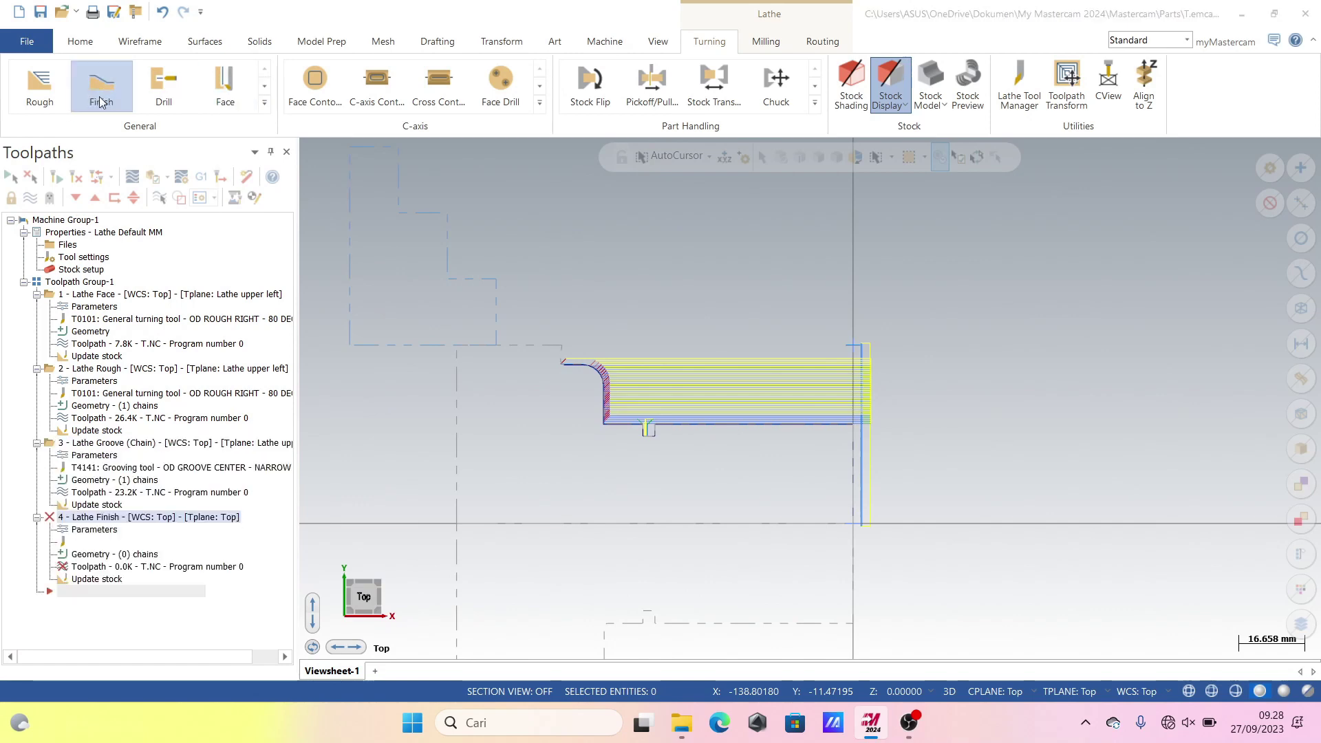
{"action": "left_click", "coordinate": [853, 507]}
{"action": "left_click", "coordinate": [93, 593]}
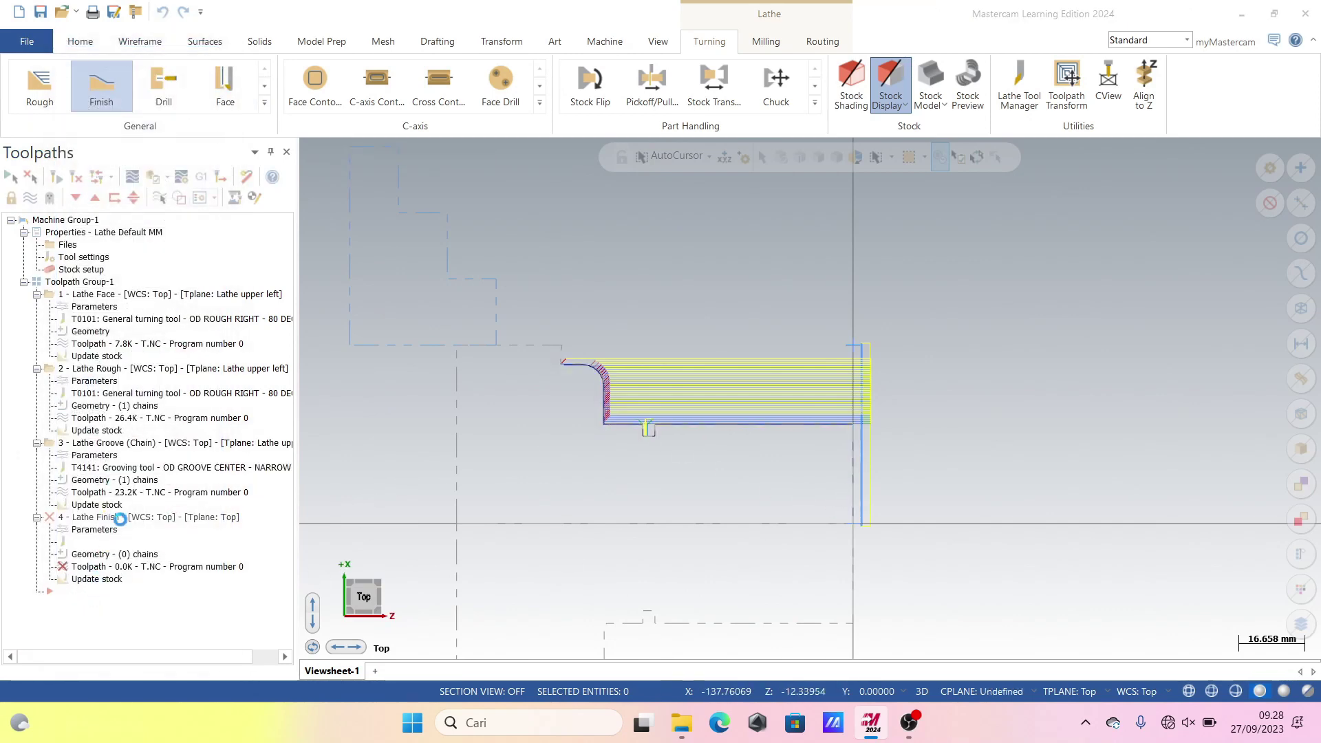
{"action": "left_click", "coordinate": [141, 73]}
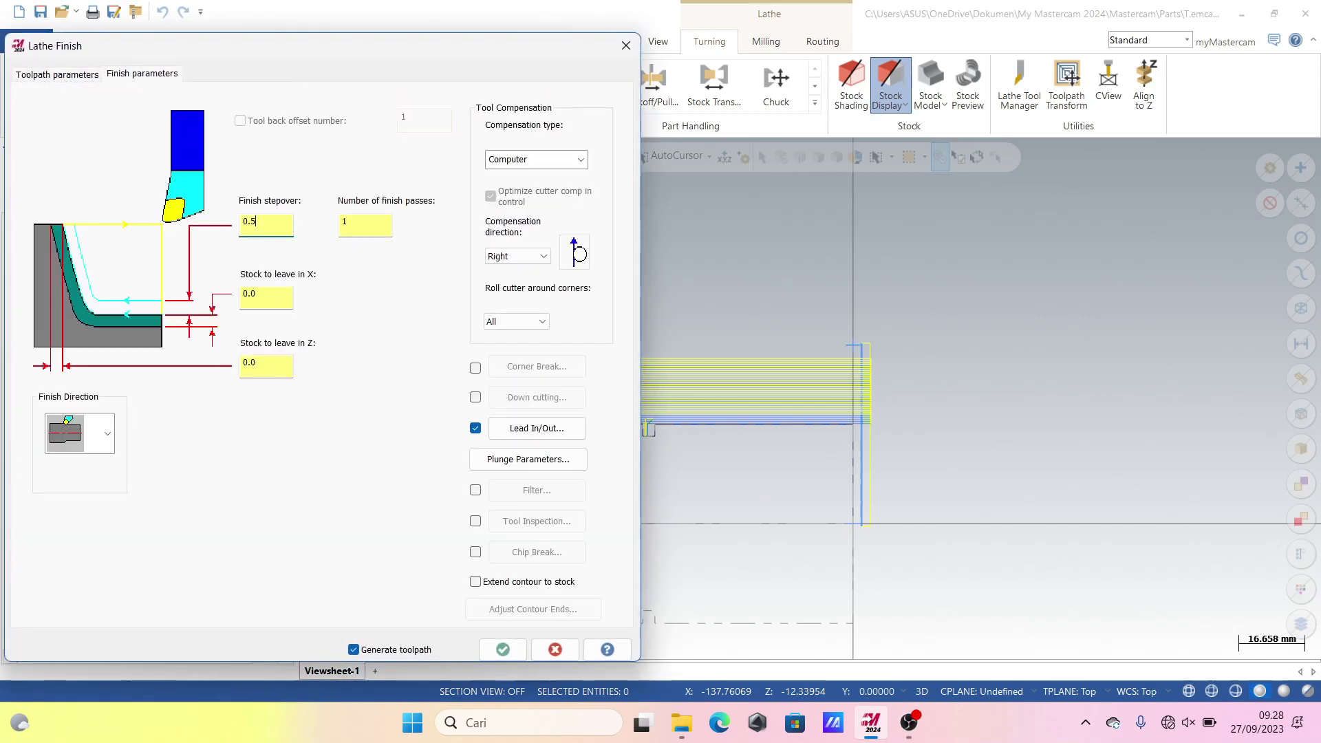
{"action": "left_click", "coordinate": [506, 653]}
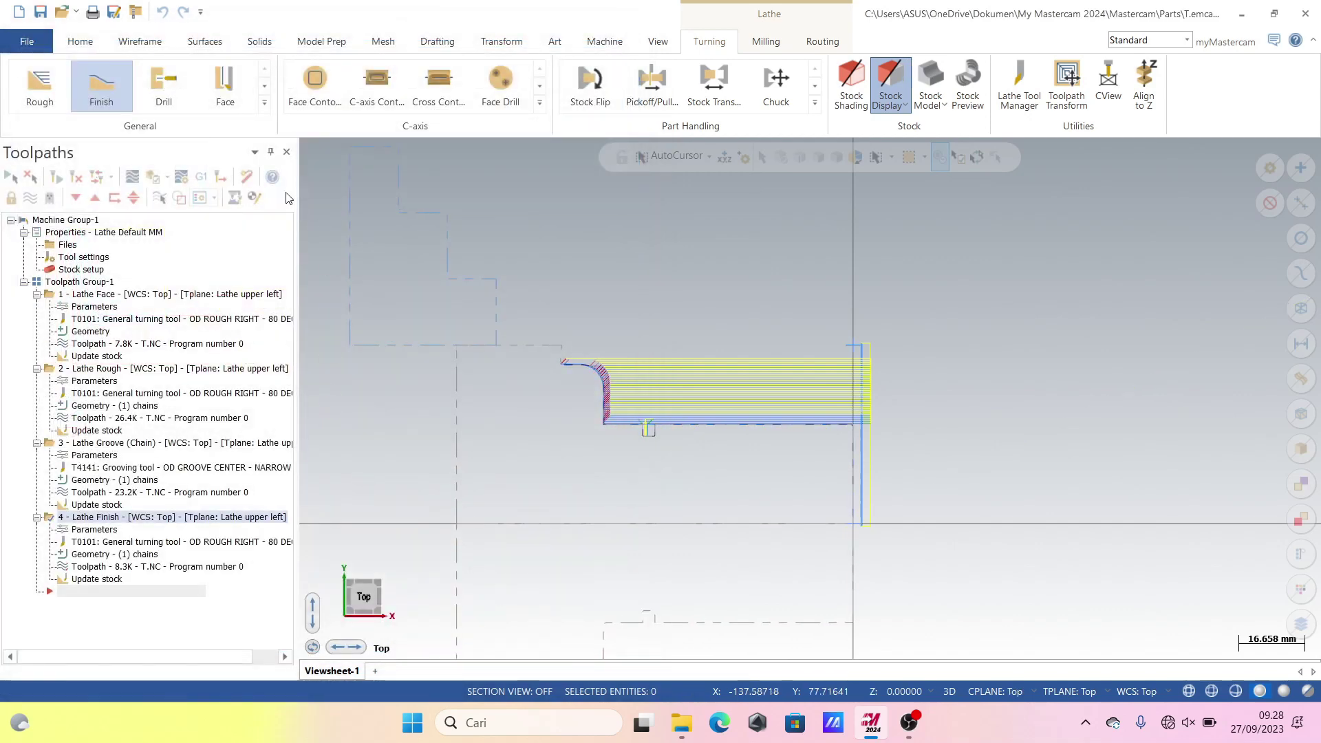
Step: Start a Thread toolpath and set the thread lead to 3 mm per thread
{"action": "left_click", "coordinate": [263, 87]}
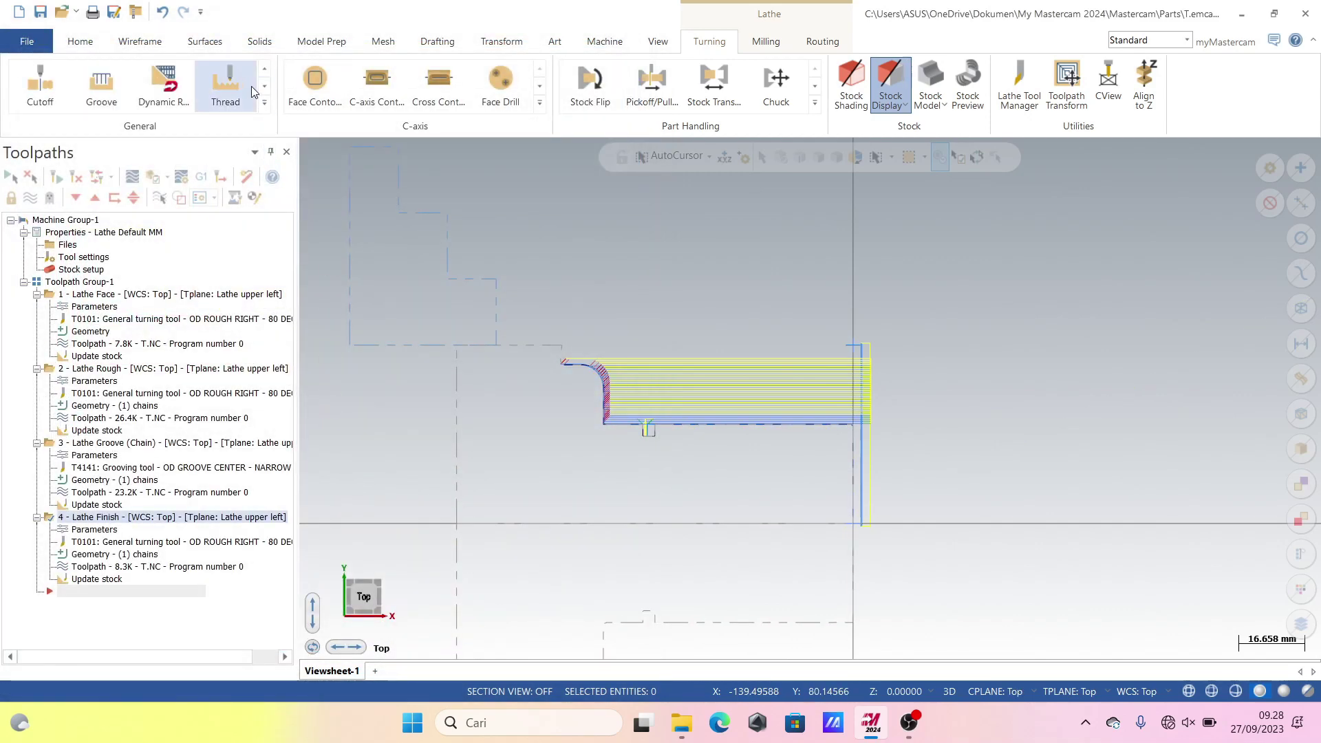
{"action": "left_click", "coordinate": [250, 85]}
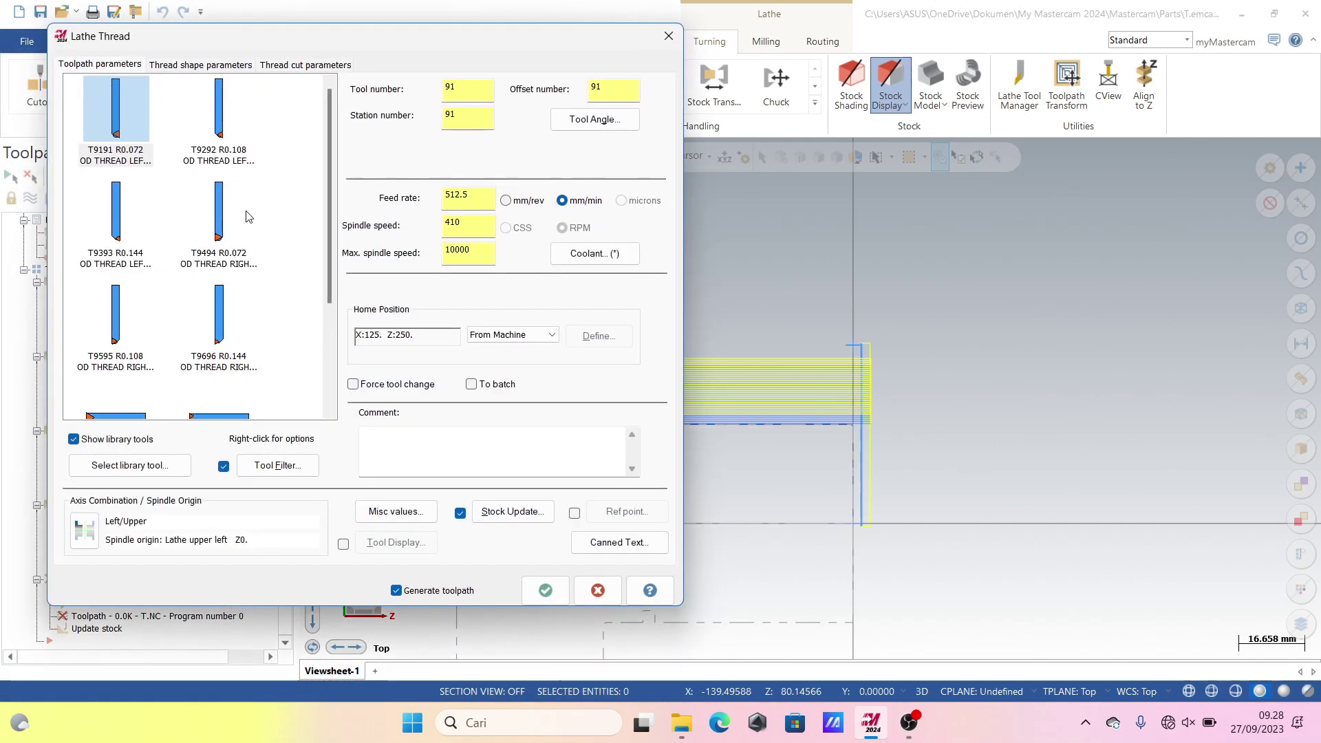
{"action": "left_click", "coordinate": [244, 320]}
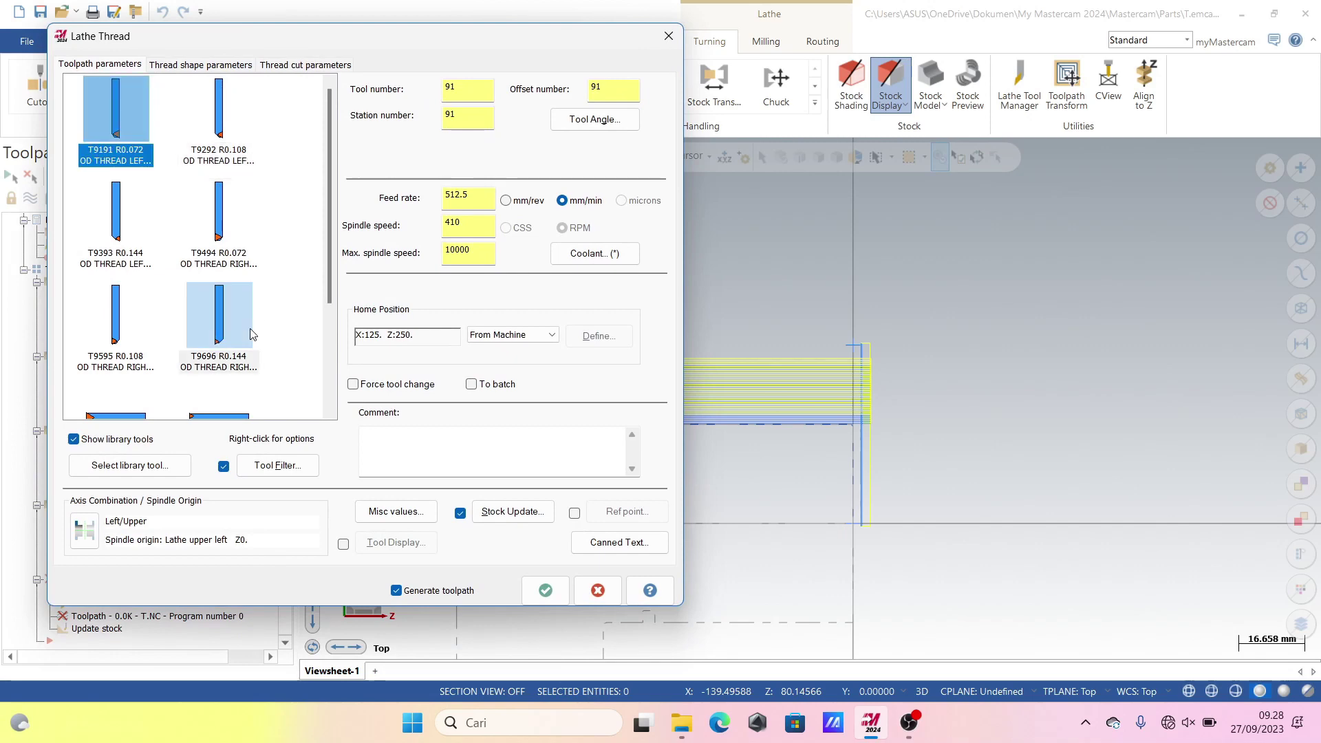
{"action": "left_click", "coordinate": [181, 64]}
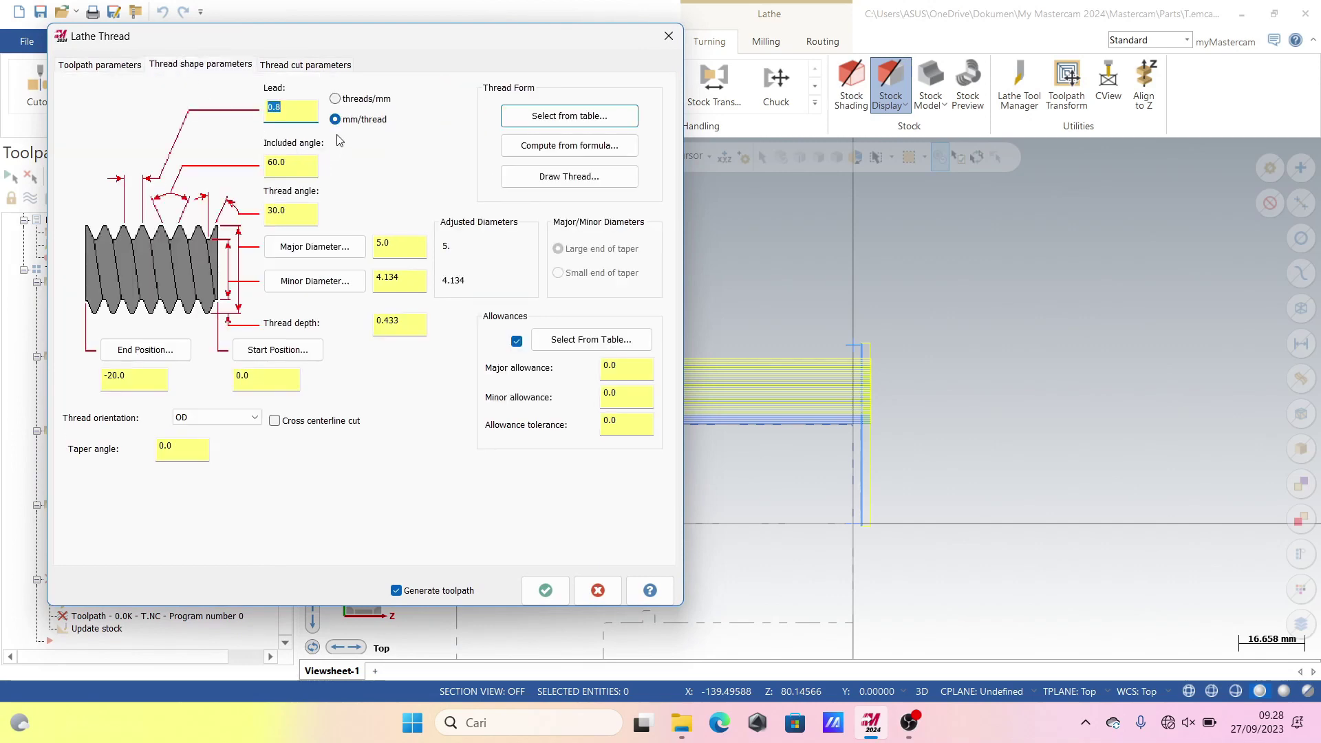
{"action": "type", "text": "3"}
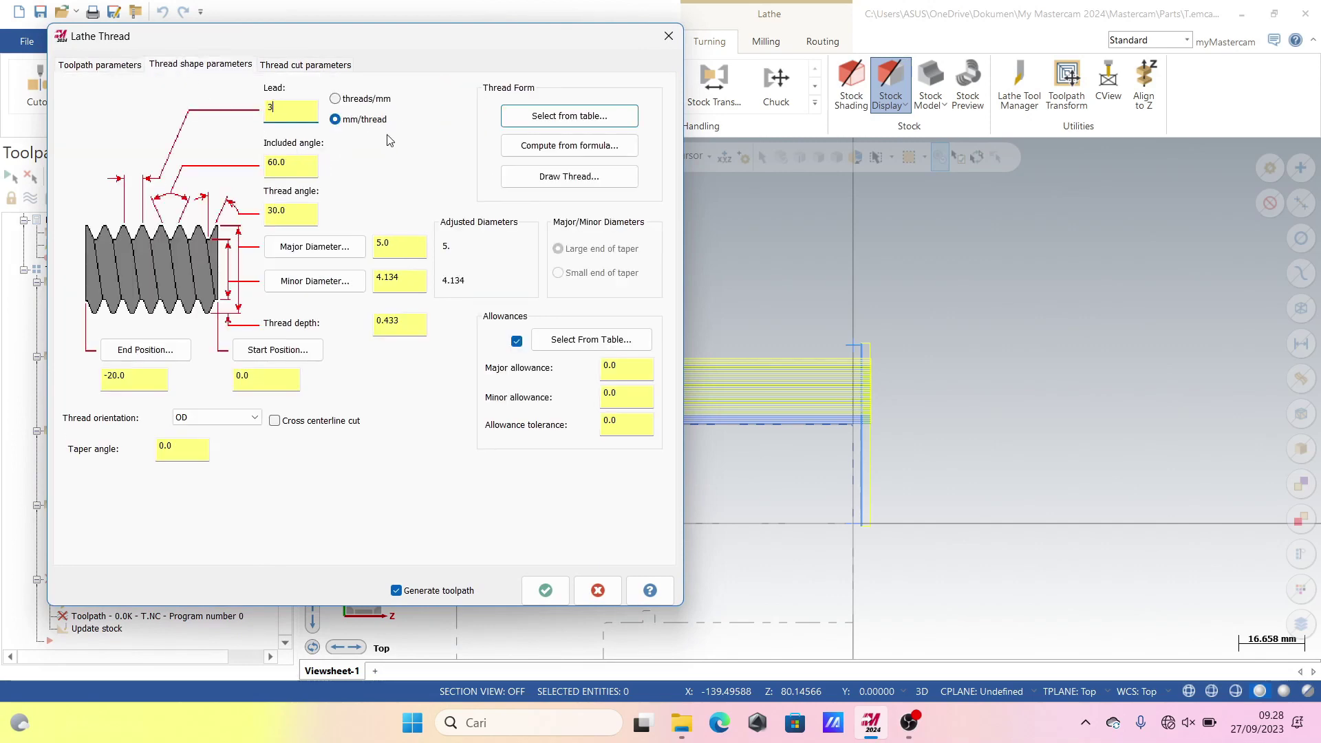
Step: Pick the thread's major diameter of 50 at the groove's upper front corner and its minor diameter of 47 on the groove's front wall
{"action": "left_click", "coordinate": [345, 249]}
{"action": "scroll", "coordinate": [647, 428], "scroll_direction": "up", "scroll_amount": 5}
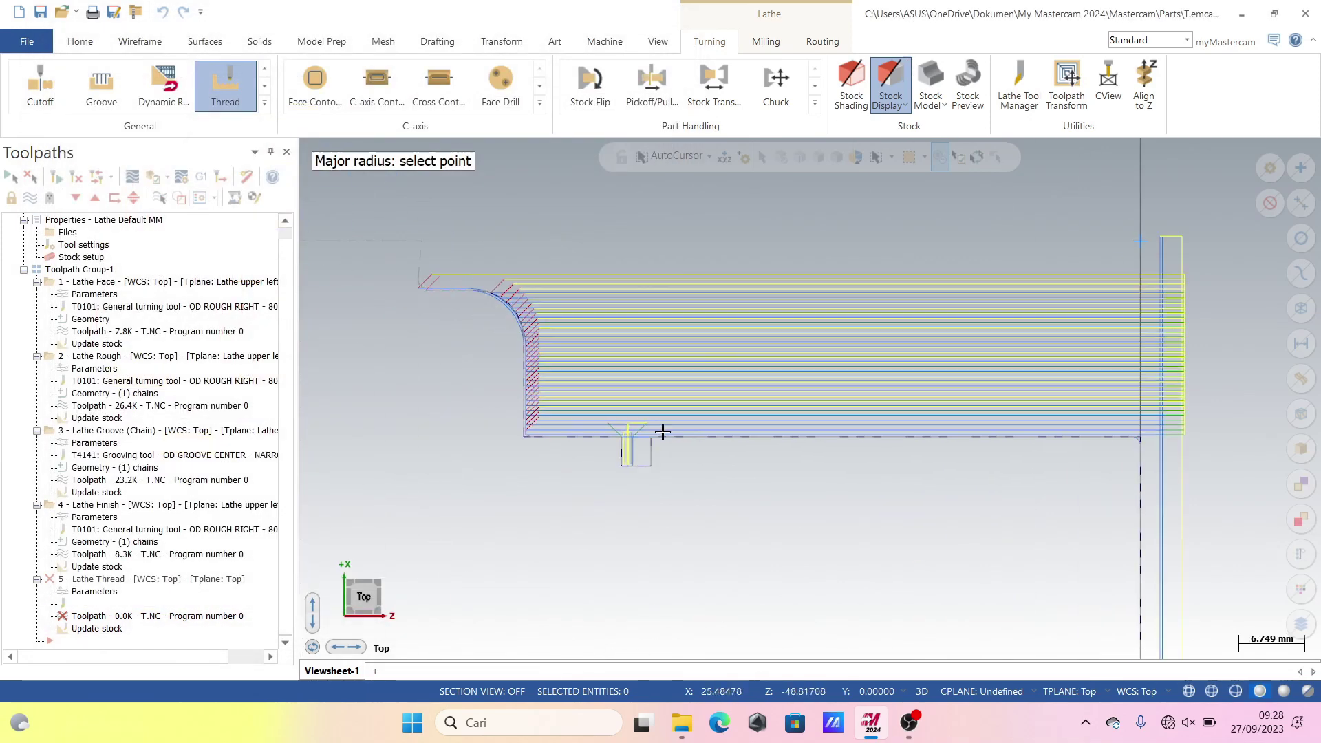
{"action": "left_click", "coordinate": [651, 436]}
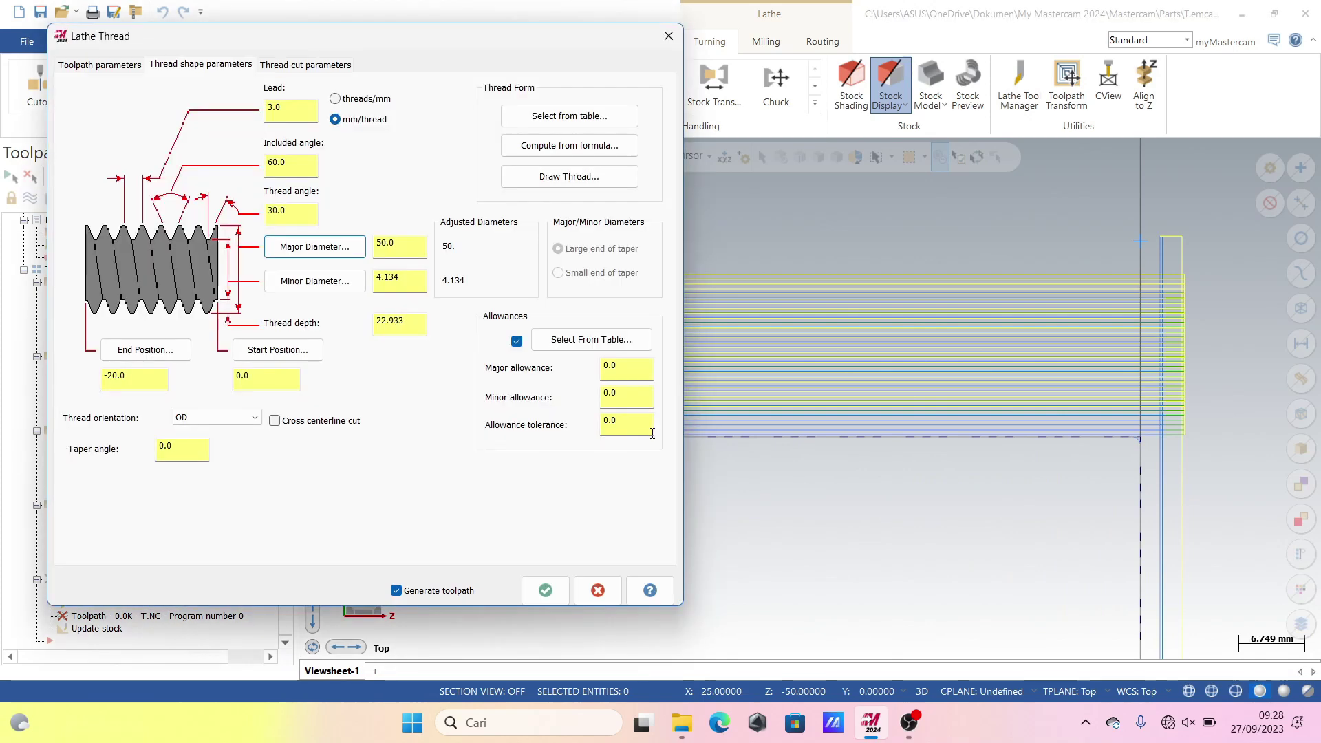
{"action": "left_click", "coordinate": [316, 281]}
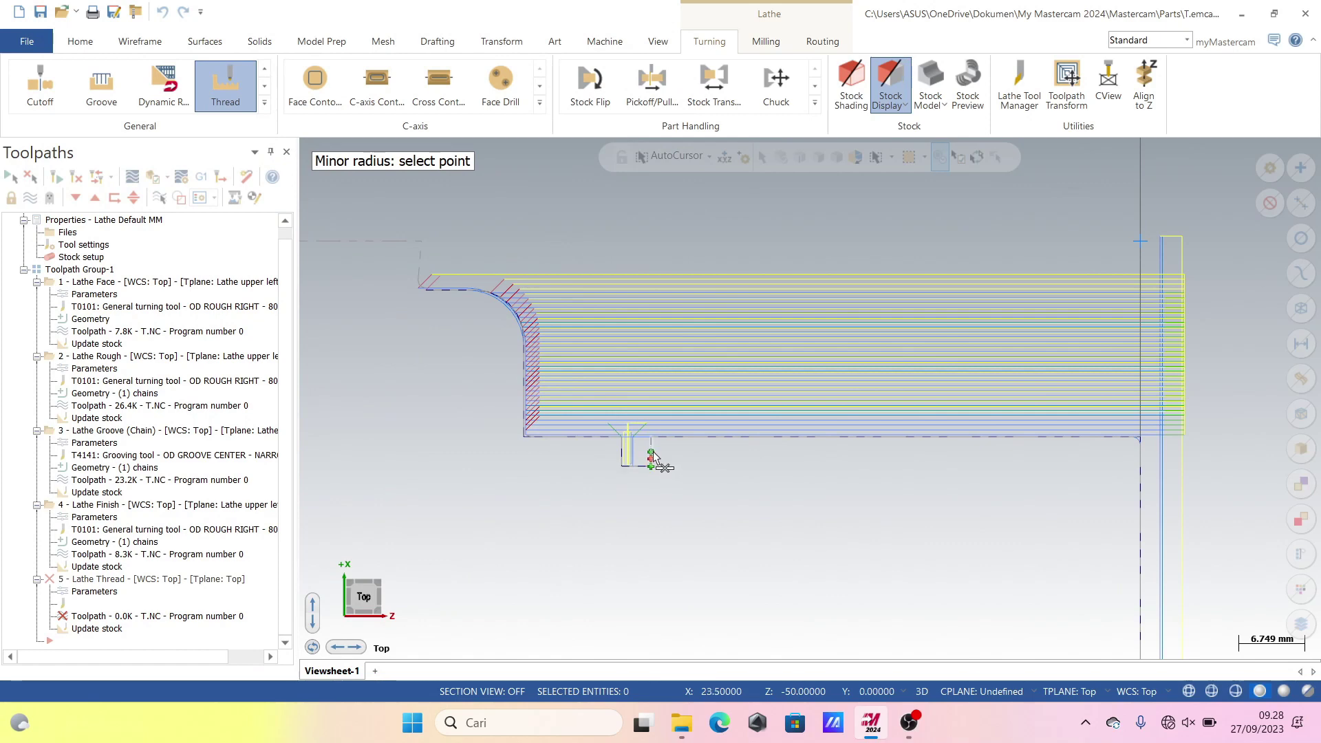
{"action": "left_click", "coordinate": [650, 452]}
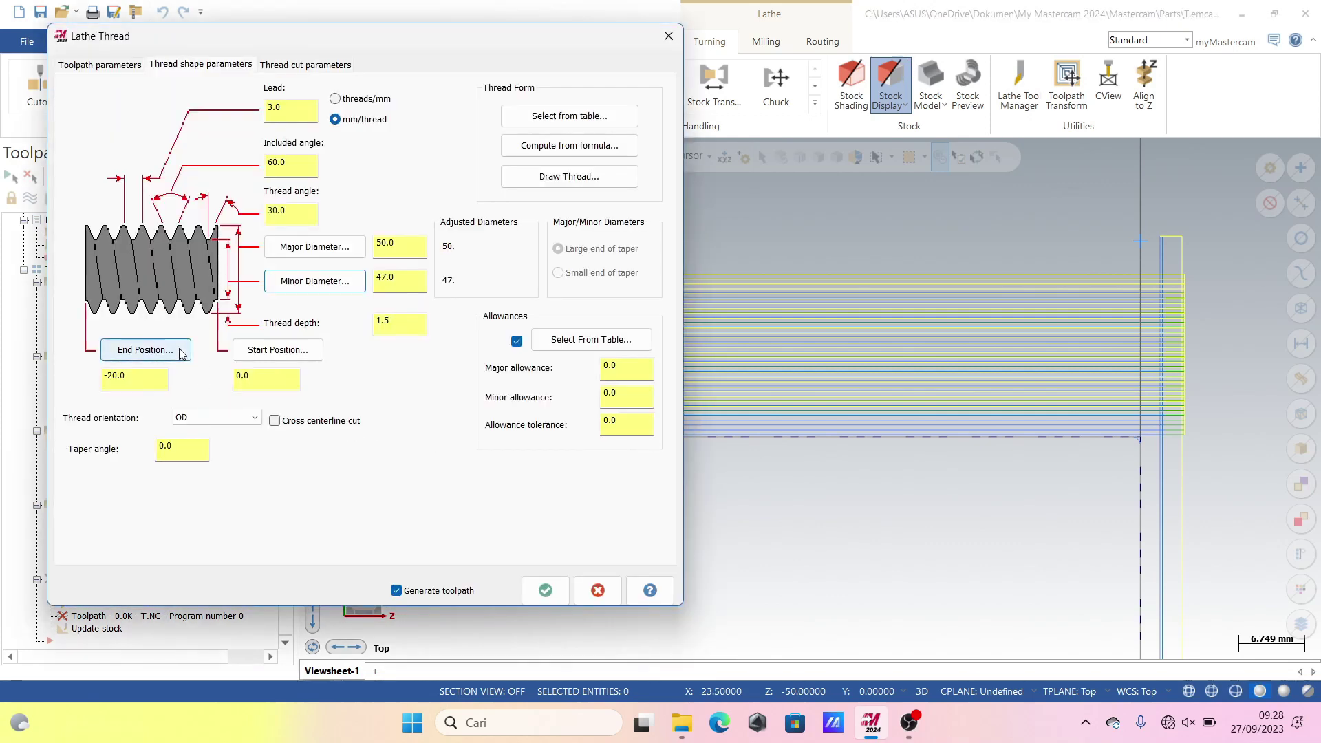
{"action": "left_click", "coordinate": [146, 350]}
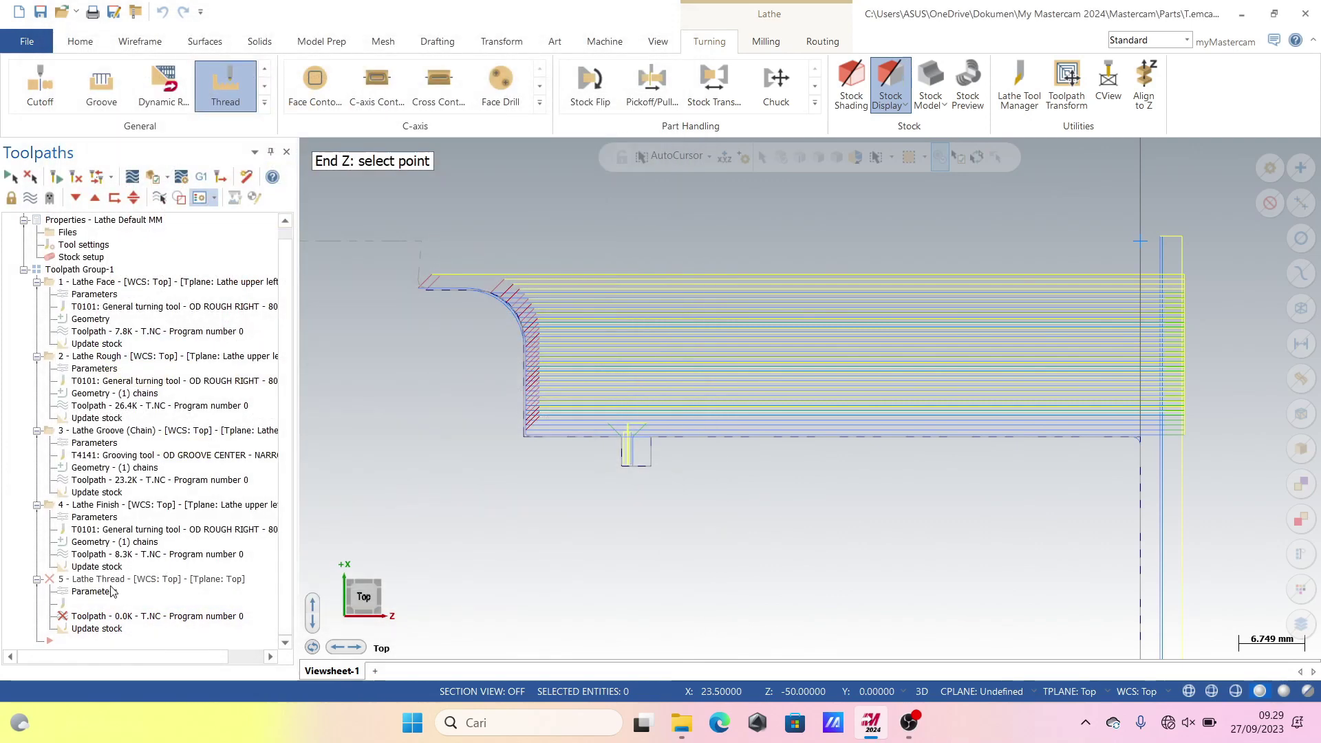
{"action": "type", "text": "3"}
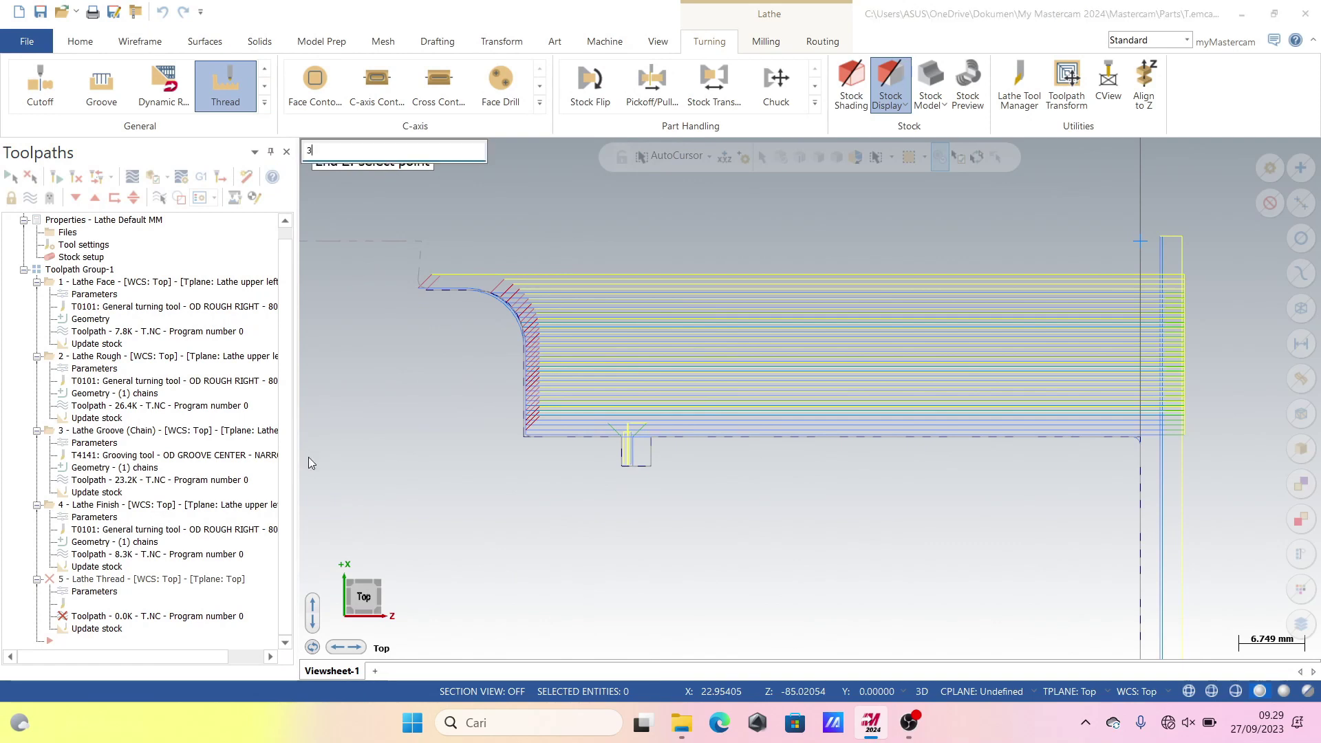
{"action": "key", "text": "Escape"}
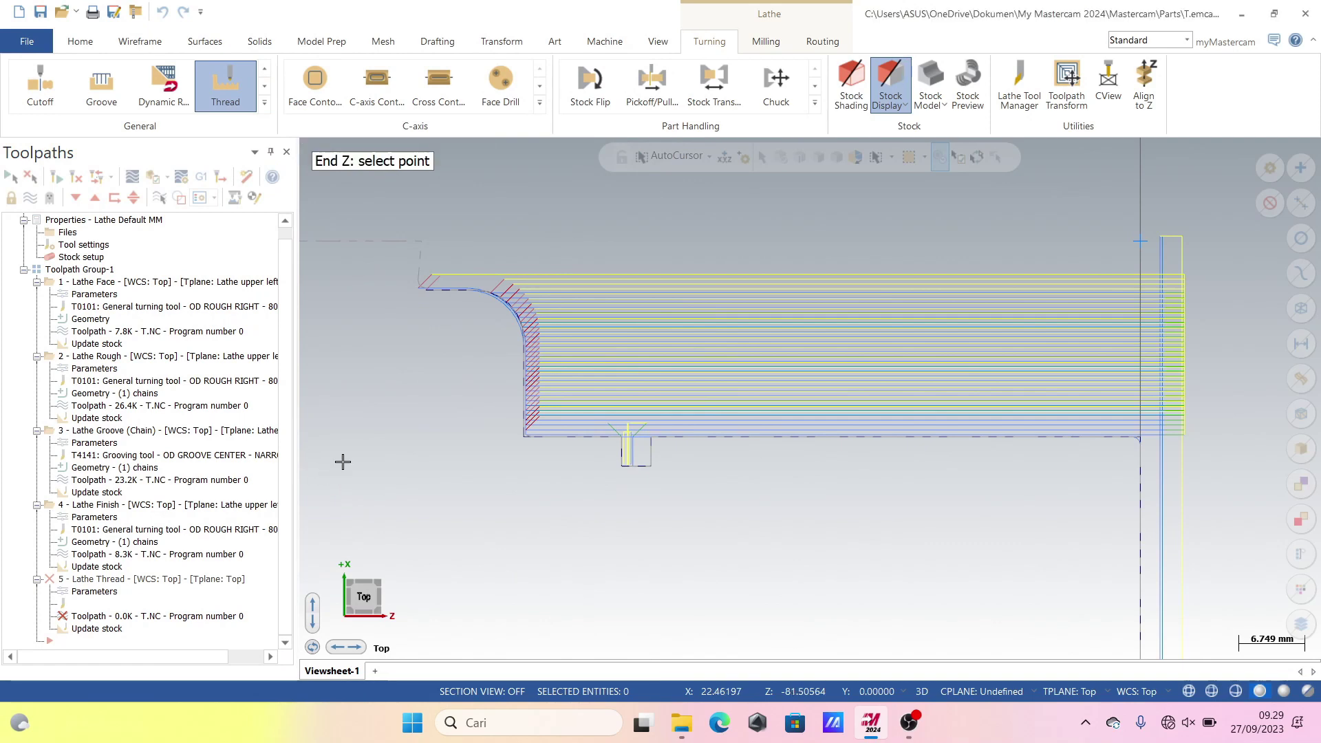
{"action": "key", "text": "Escape"}
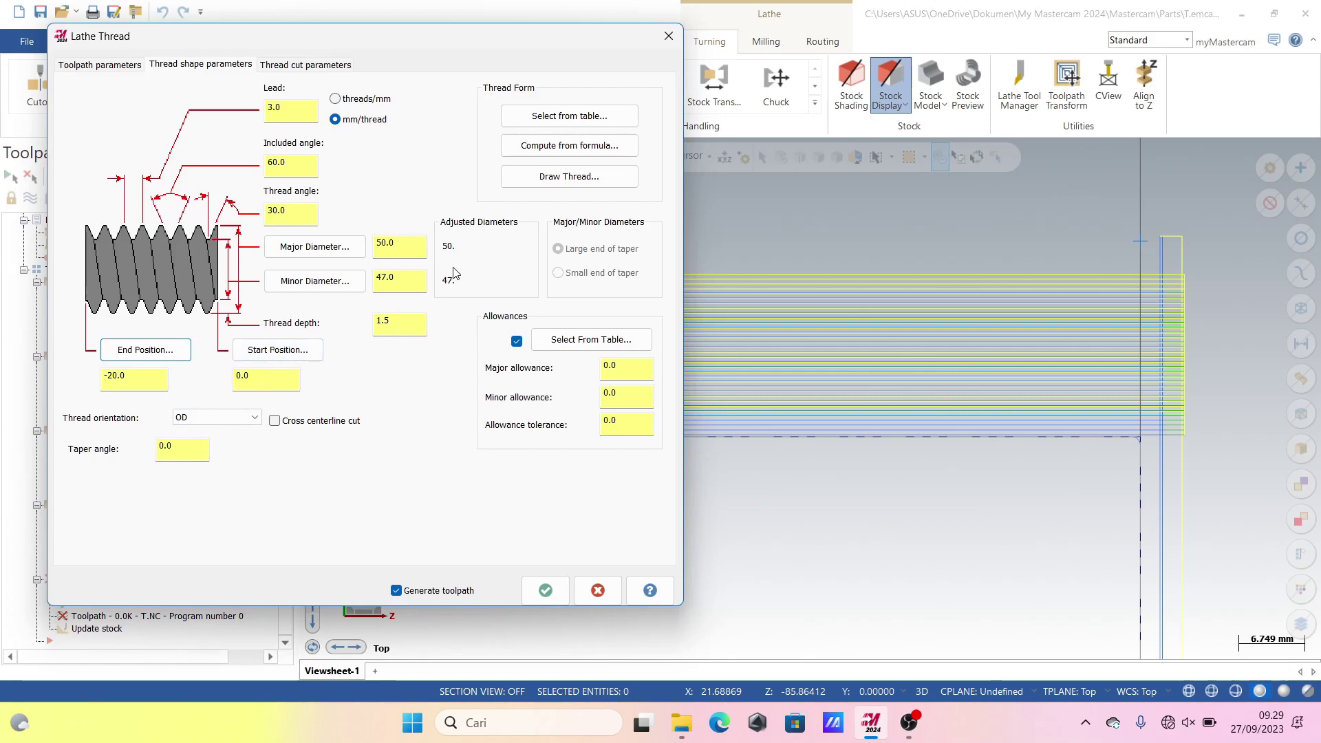
Step: Enable multi-start threading with one thread start, set the number of spring cuts to 2, and generate the Thread toolpath
{"action": "left_click", "coordinate": [320, 66]}
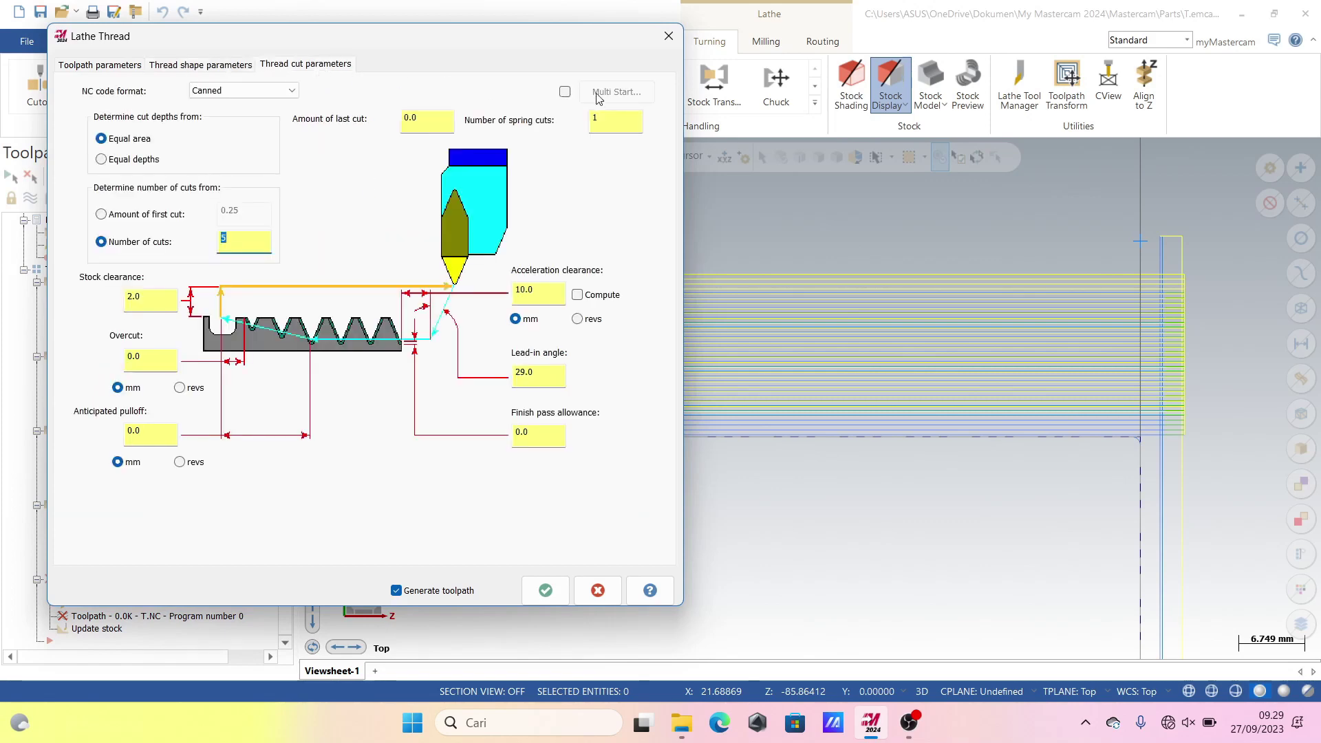
{"action": "left_click", "coordinate": [564, 91]}
{"action": "left_click", "coordinate": [616, 92]}
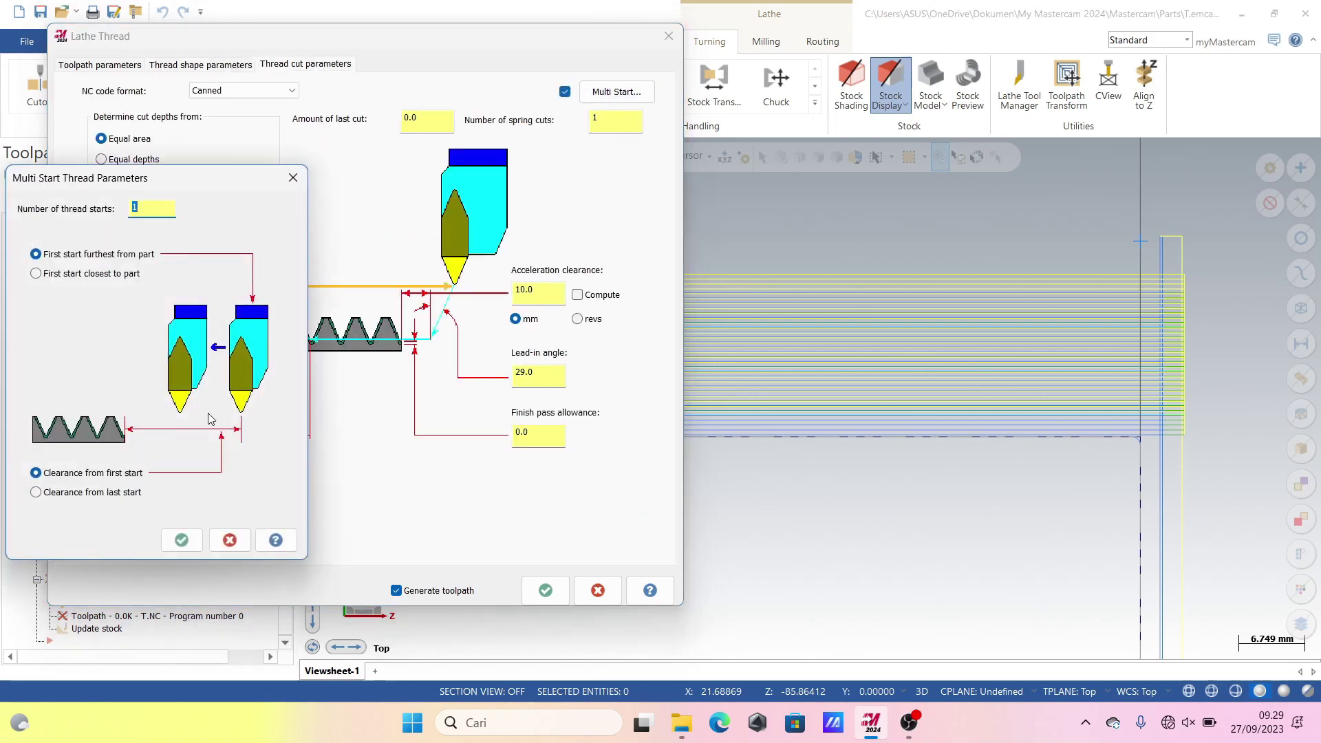
{"action": "left_click", "coordinate": [182, 540]}
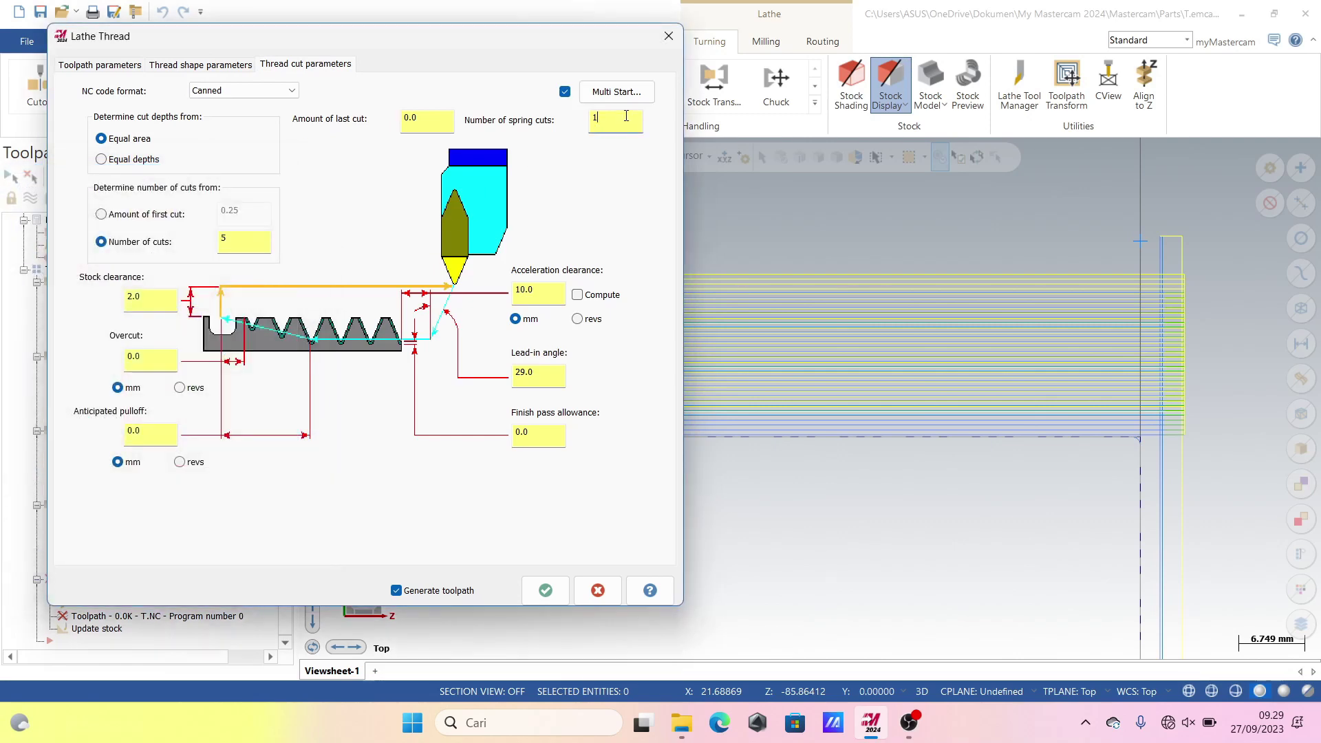
{"action": "left_click", "coordinate": [546, 590]}
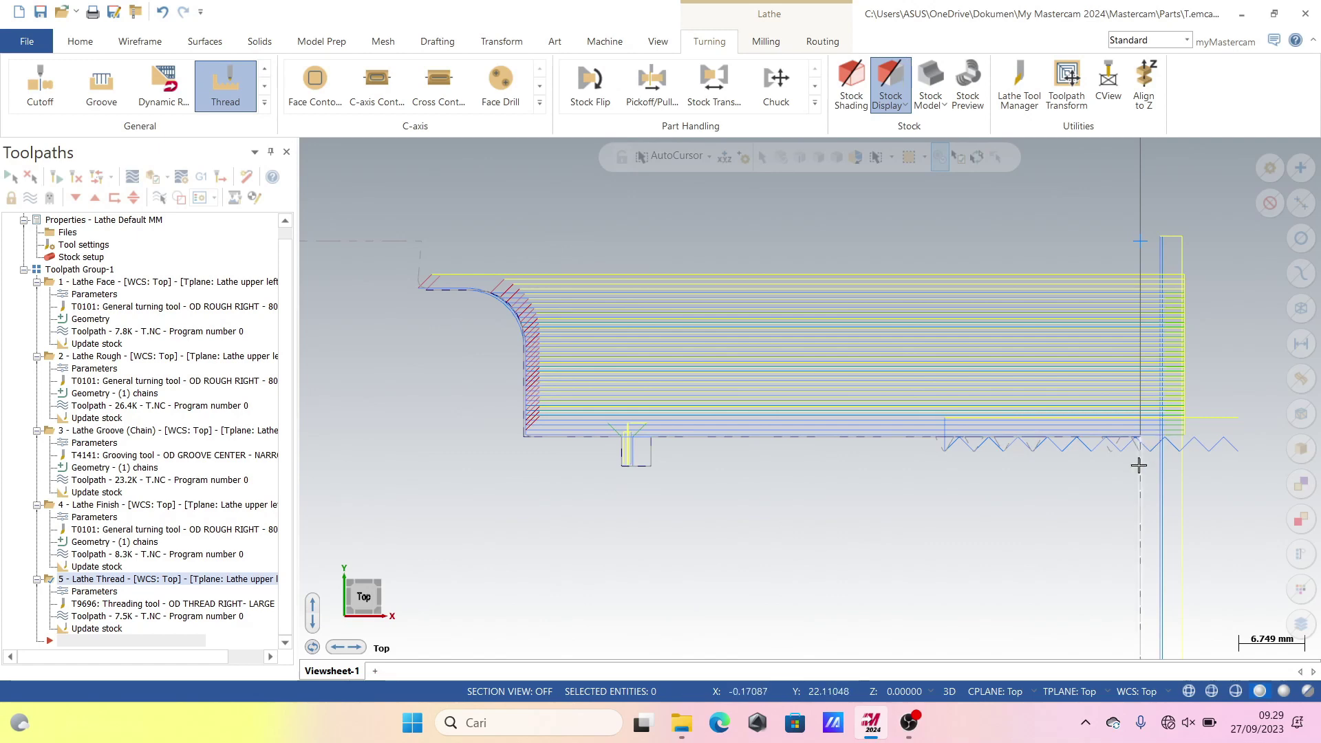
Step: Edit the Thread toolpath, picking its end position of -50 at the groove's upper front corner, and generate it again
{"action": "left_click", "coordinate": [89, 592]}
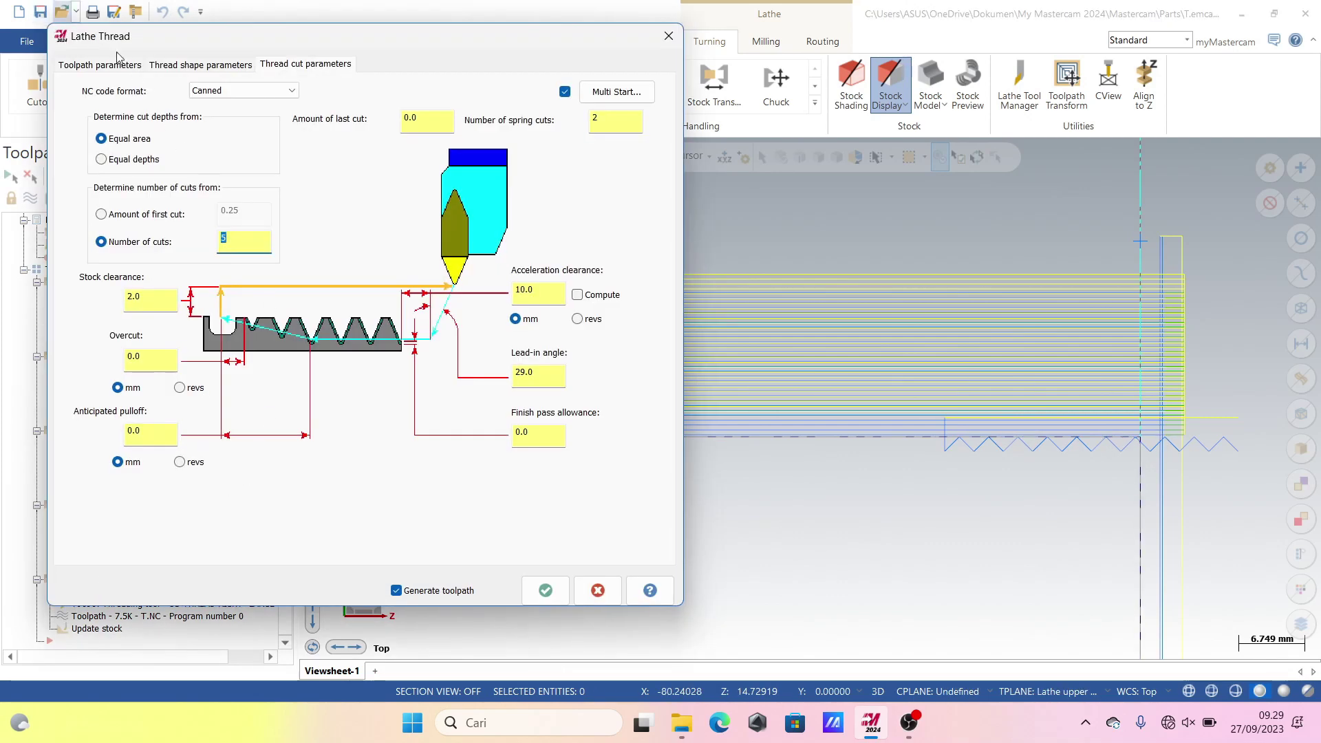
{"action": "left_click", "coordinate": [174, 65]}
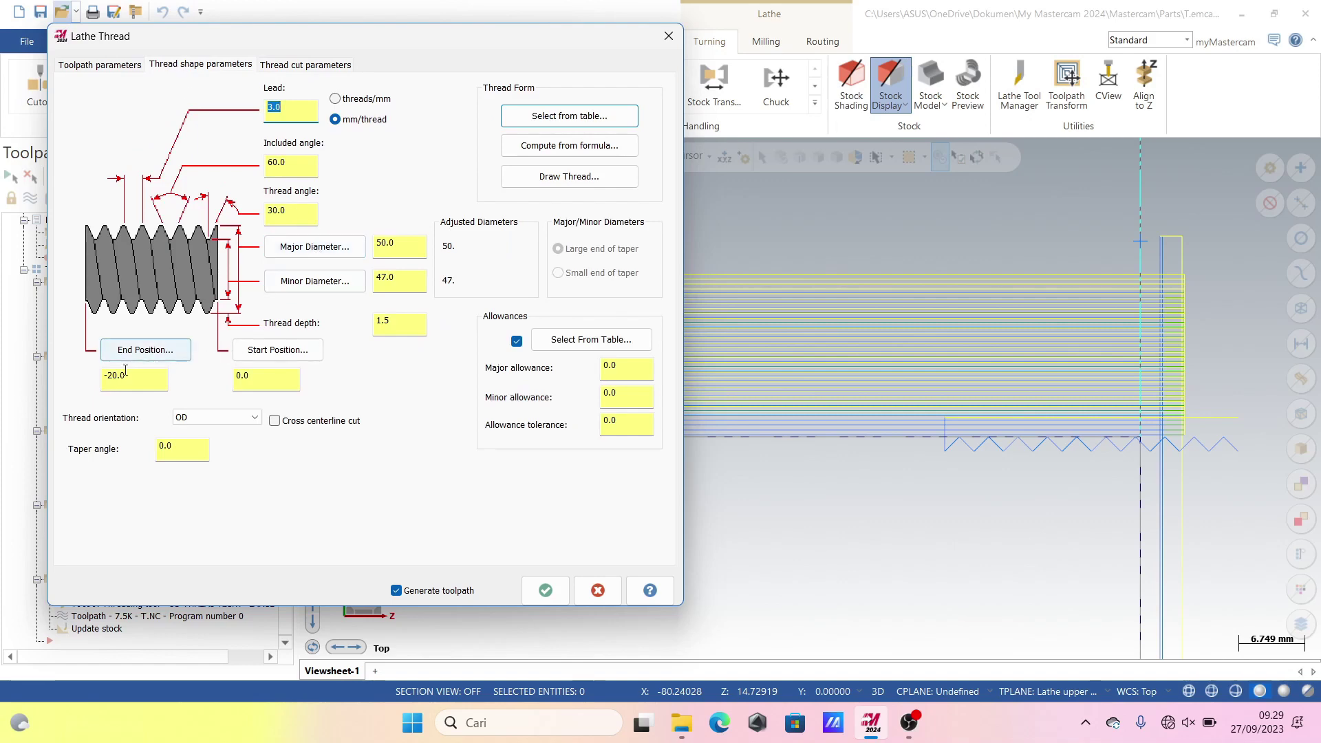
{"action": "left_click", "coordinate": [157, 354]}
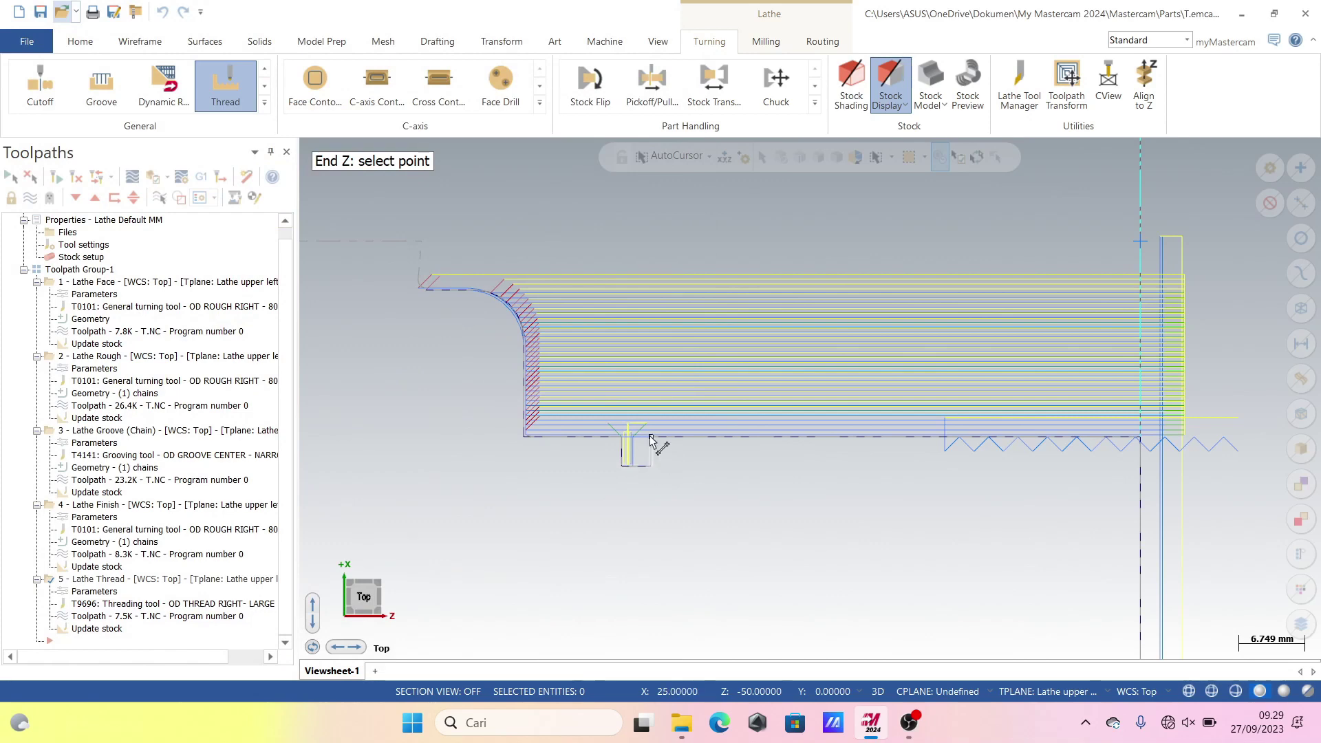
{"action": "left_click", "coordinate": [651, 439]}
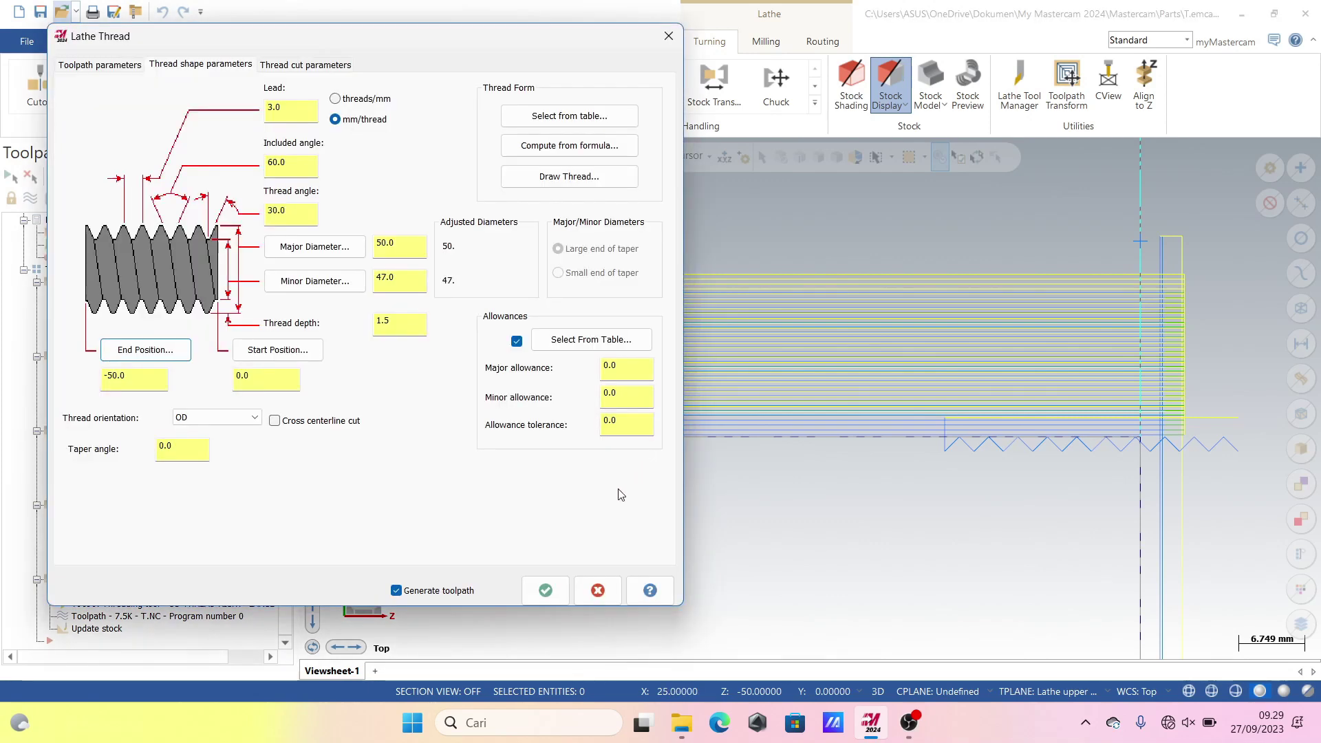
{"action": "left_click", "coordinate": [546, 590]}
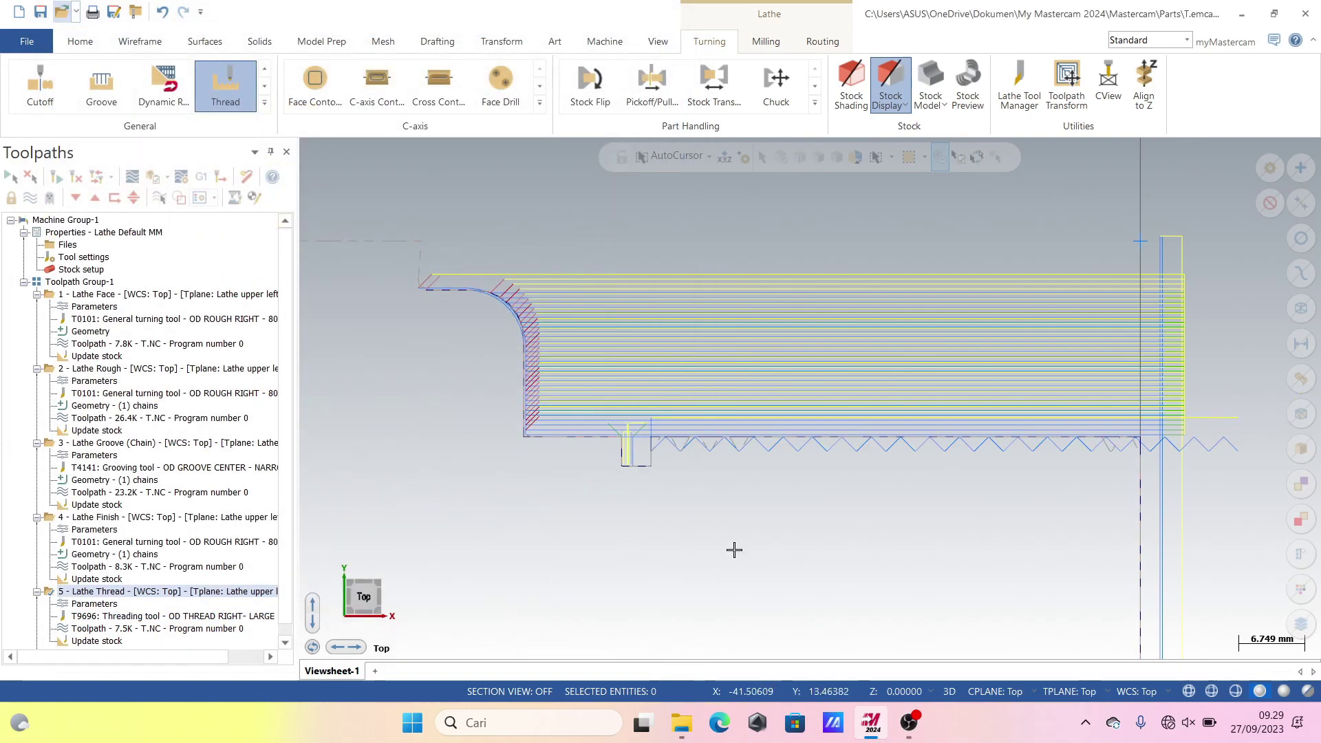
Step: Regenerate the face, rough, groove, finish and thread toolpaths and open and close their Backplot
{"action": "scroll", "coordinate": [1106, 478], "scroll_direction": "up", "scroll_amount": 5}
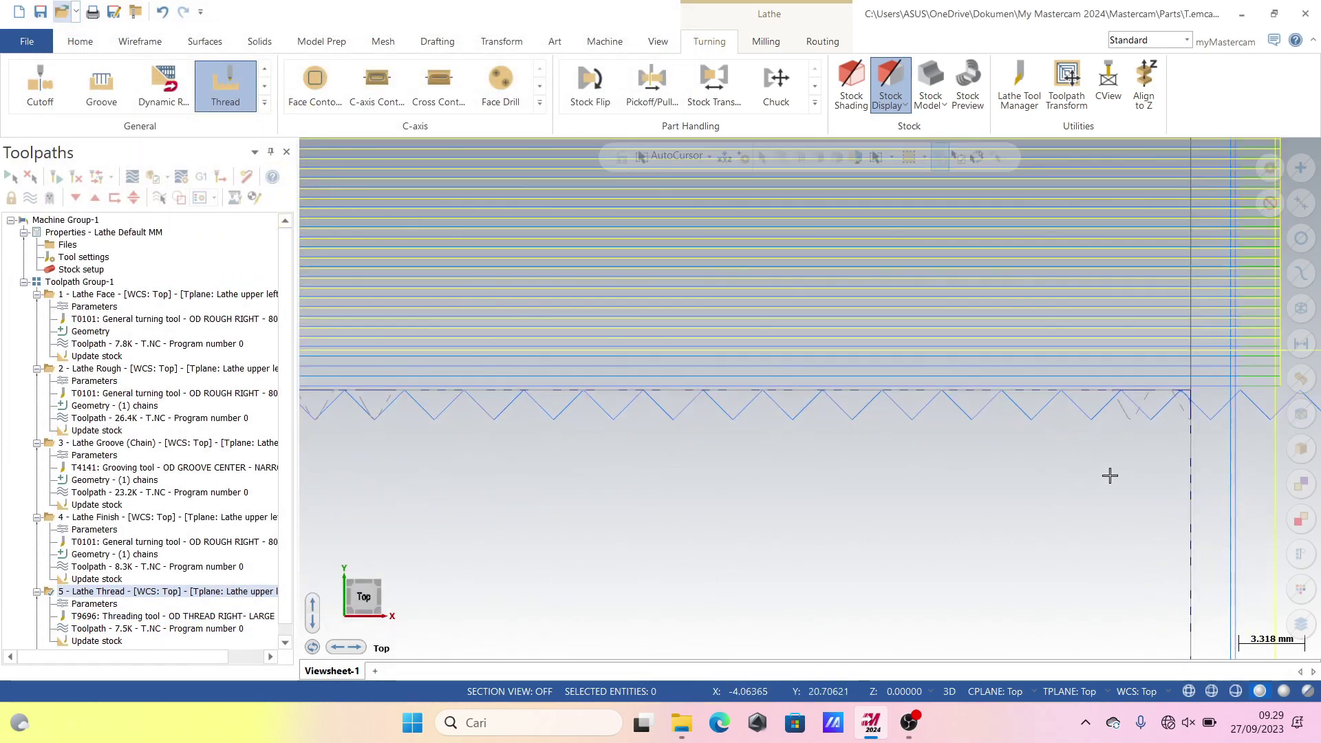
{"action": "scroll", "coordinate": [1142, 408], "scroll_direction": "down", "scroll_amount": 2}
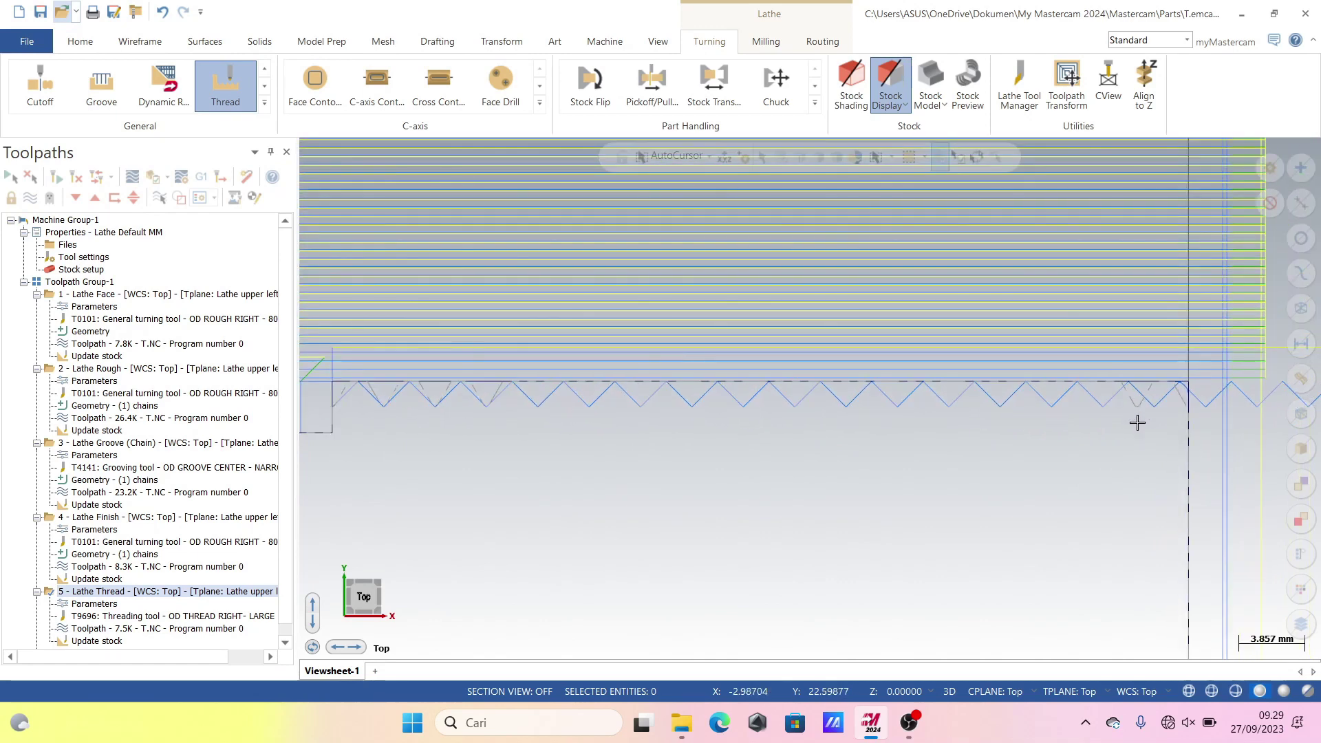
{"action": "scroll", "coordinate": [1137, 422], "scroll_direction": "down", "scroll_amount": 3}
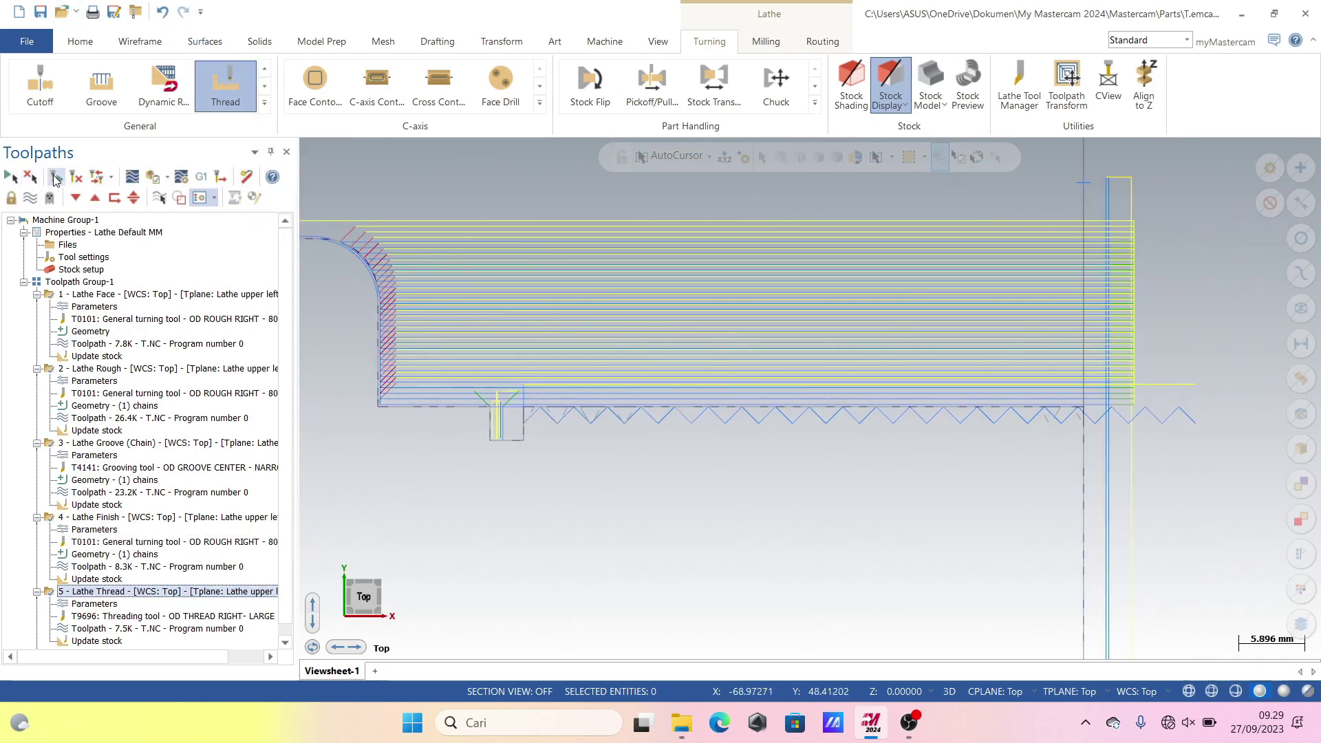
{"action": "left_click", "coordinate": [56, 178]}
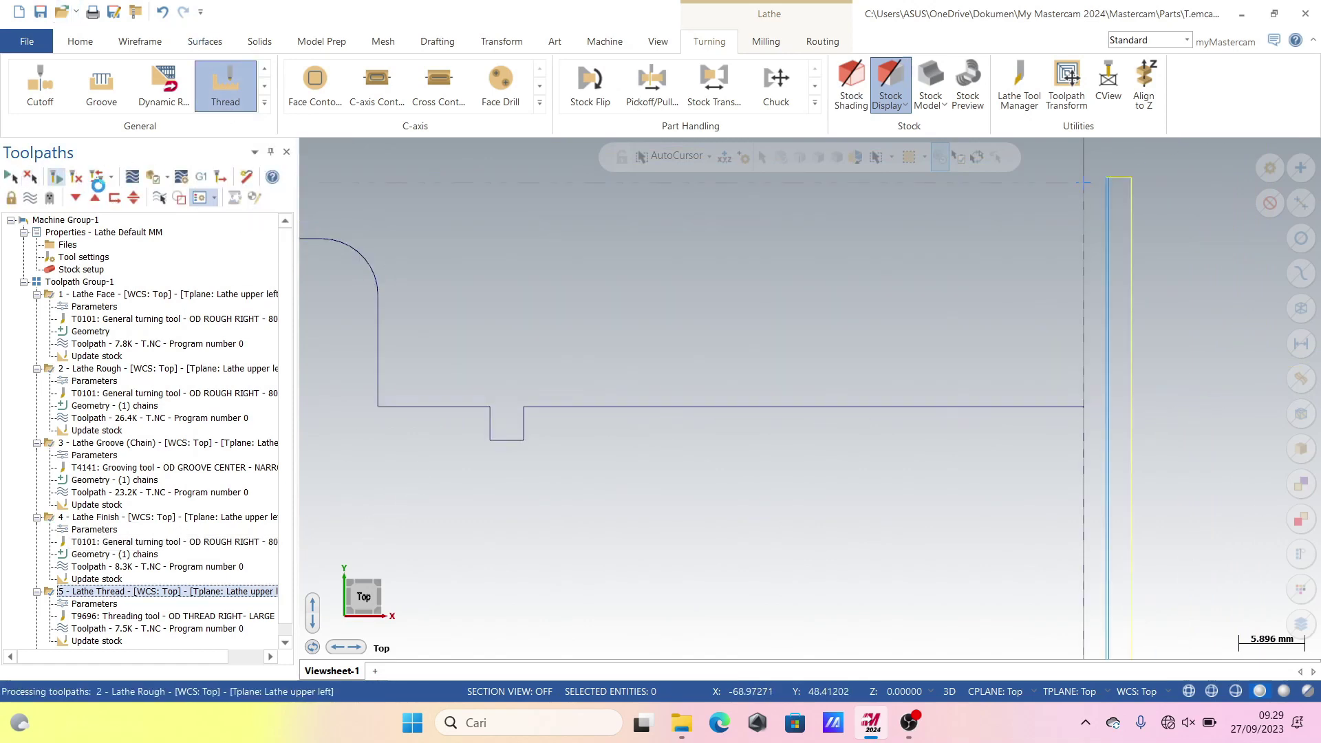
{"action": "left_click", "coordinate": [133, 178]}
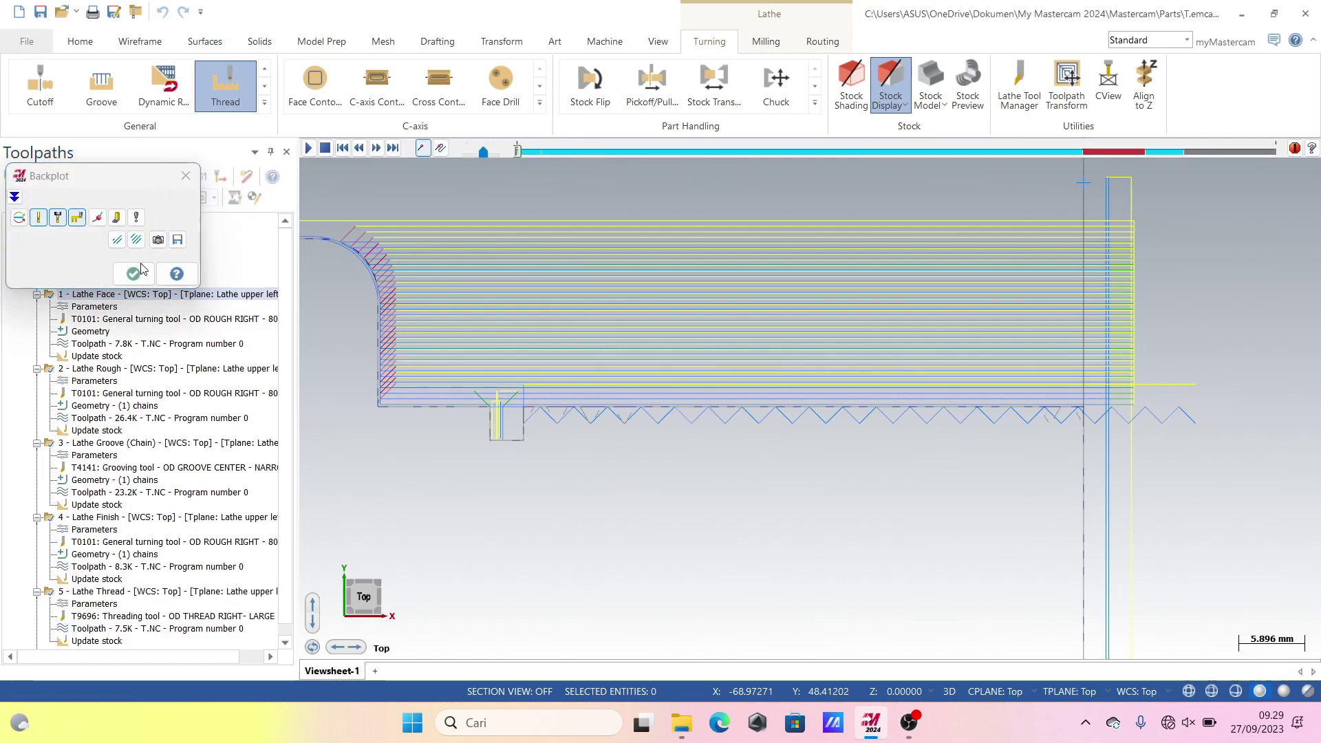
{"action": "left_click", "coordinate": [140, 271]}
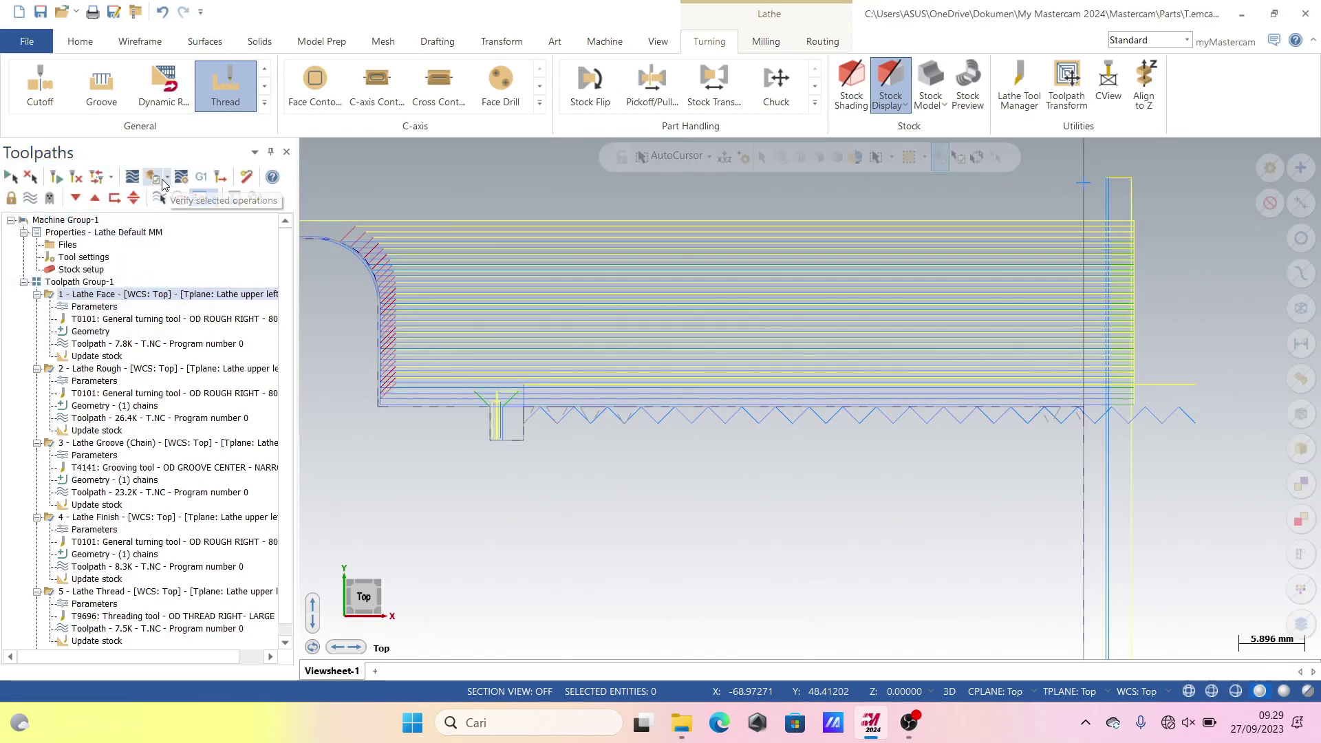
Step: Verify all five operations in Mastercam Simulator, play the whole machining simulation on the chucked stock, and close the simulator
{"action": "left_click", "coordinate": [152, 179]}
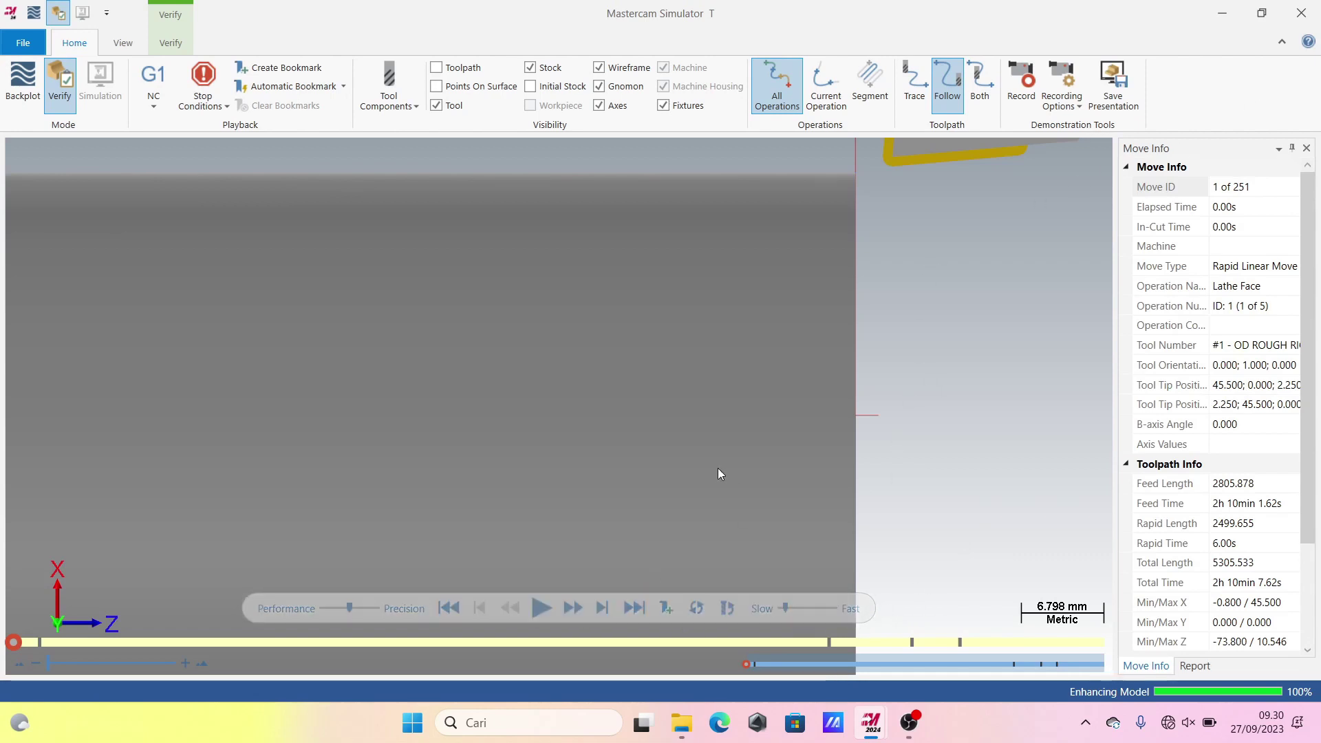
{"action": "scroll", "coordinate": [712, 469], "scroll_direction": "down", "scroll_amount": 3}
{"action": "middle_click_drag", "start_coordinate": [667, 462], "coordinate": [670, 493]}
{"action": "scroll", "coordinate": [670, 493], "scroll_direction": "down", "scroll_amount": 2}
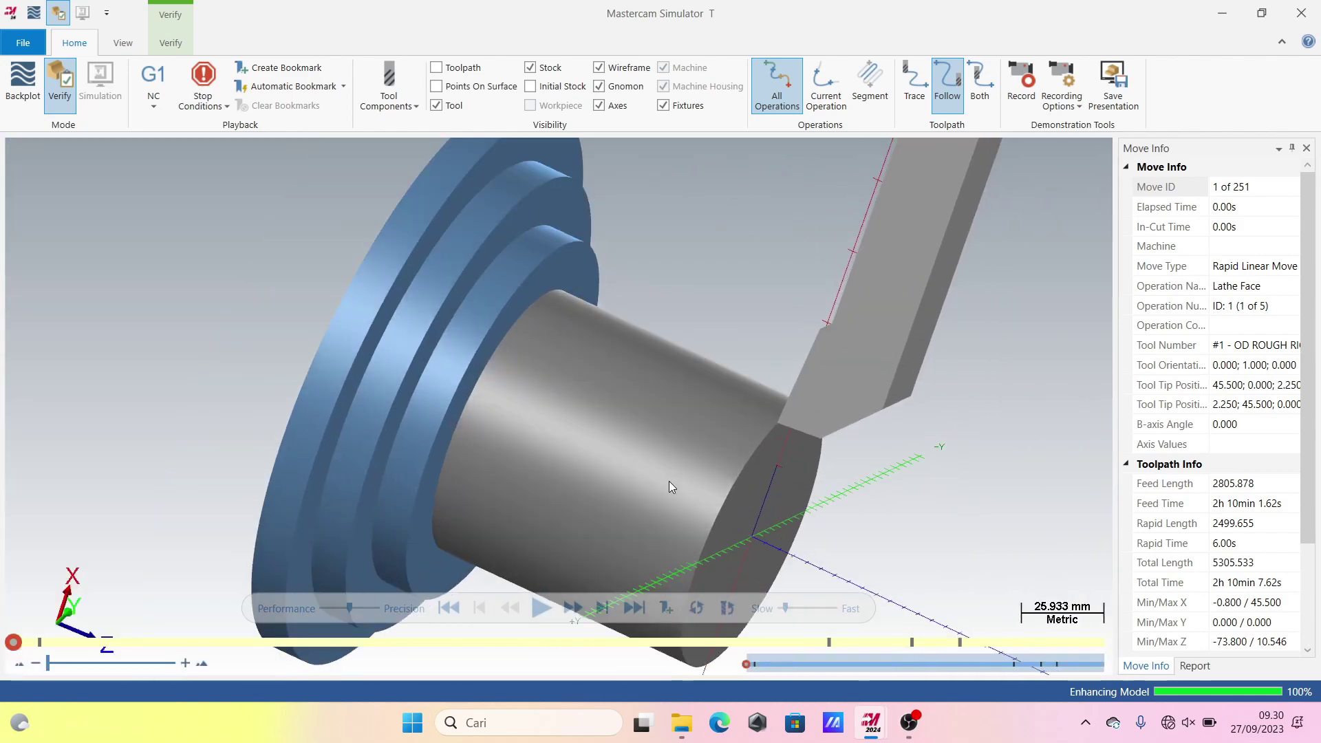
{"action": "left_click", "coordinate": [542, 608]}
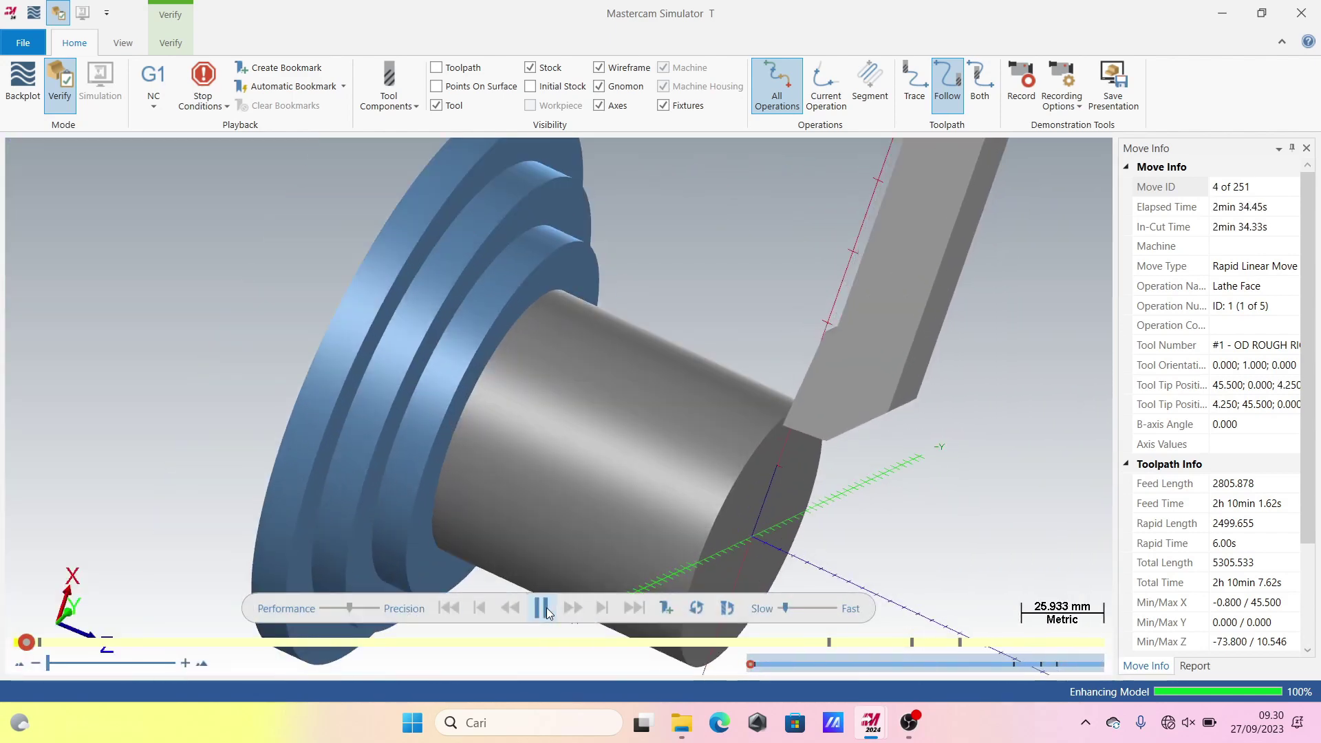
{"action": "scroll", "coordinate": [717, 561], "scroll_direction": "up", "scroll_amount": 1}
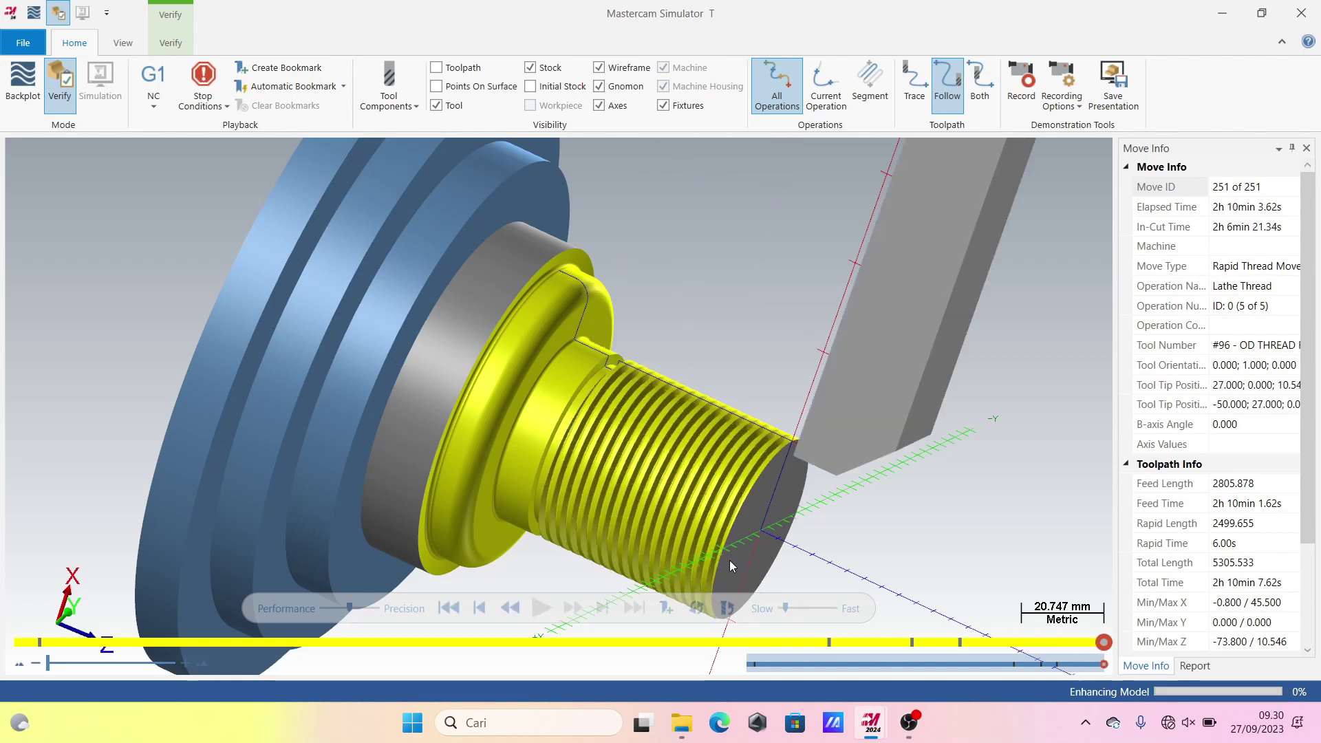
{"action": "middle_click_drag", "start_coordinate": [729, 560], "coordinate": [887, 464]}
{"action": "left_click", "coordinate": [1301, 13]}
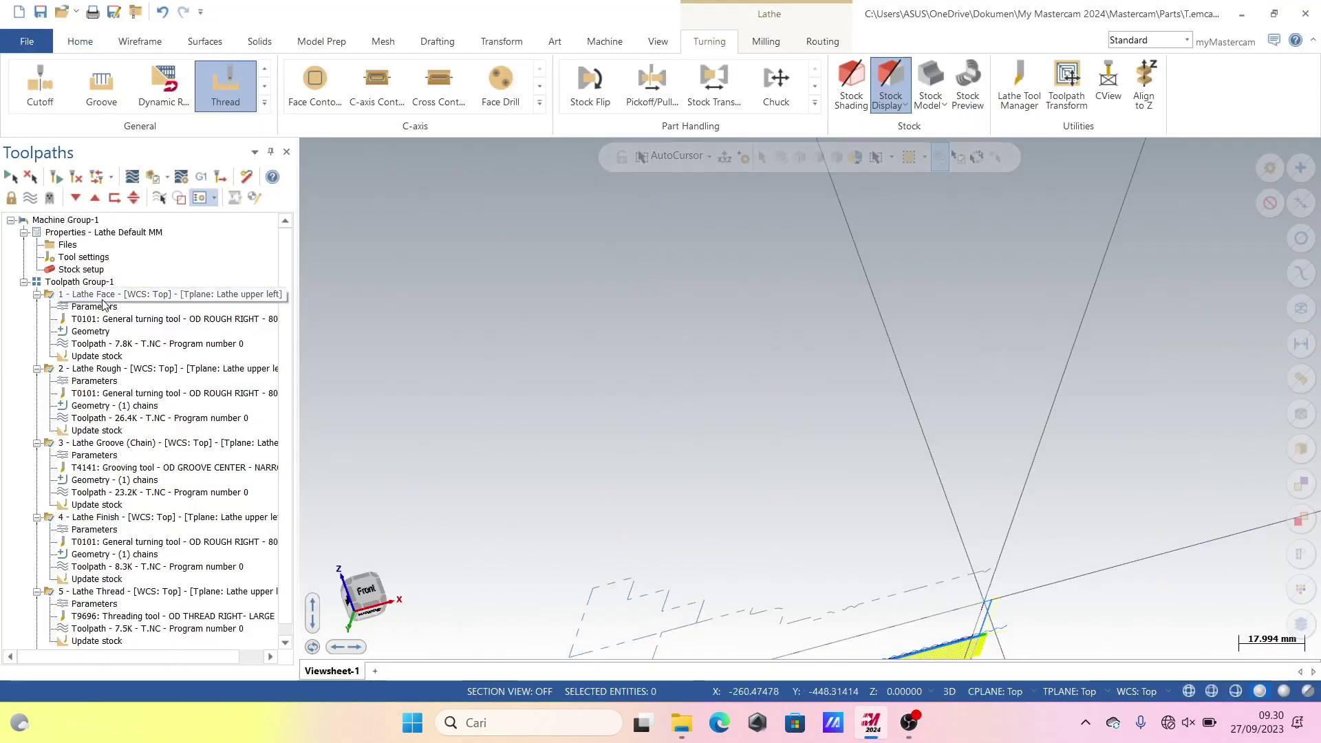
Step: Review and accept the Lathe Face parameters, and regenerate all the toolpaths
{"action": "left_click", "coordinate": [94, 307]}
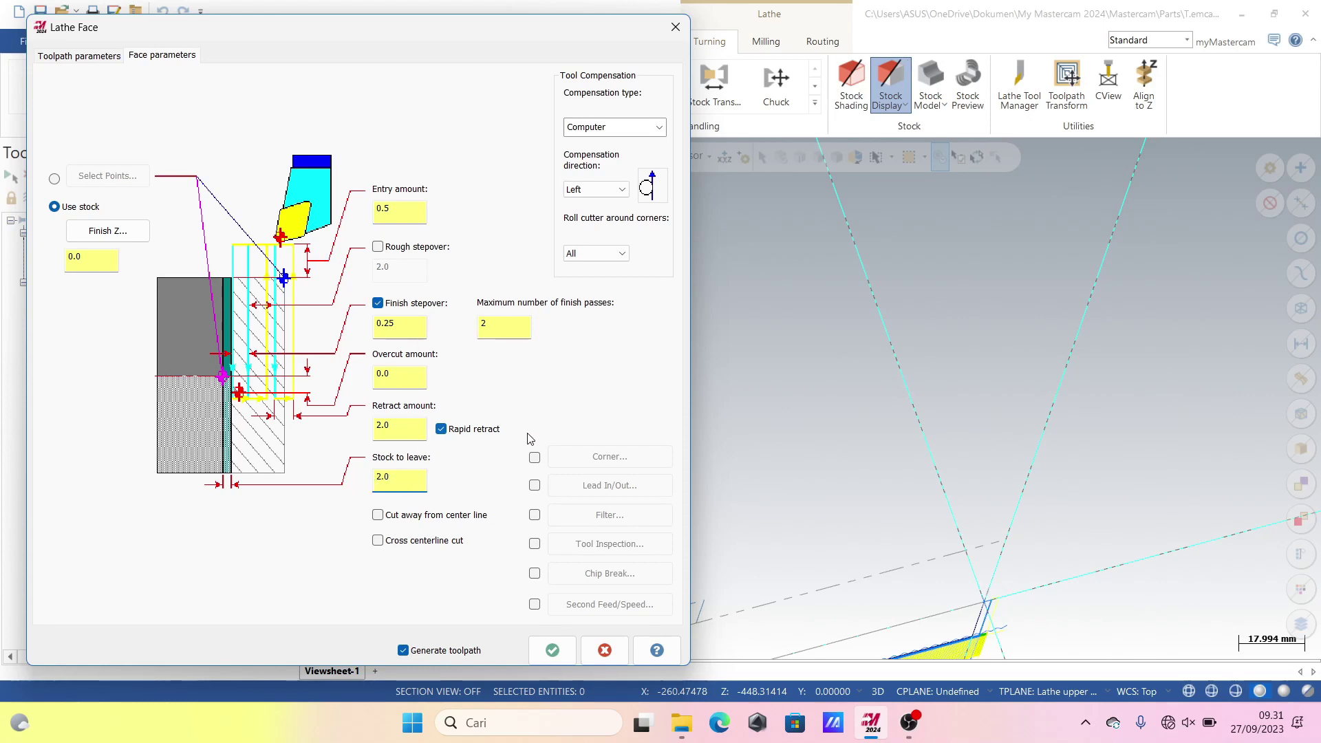
{"action": "left_click", "coordinate": [554, 652]}
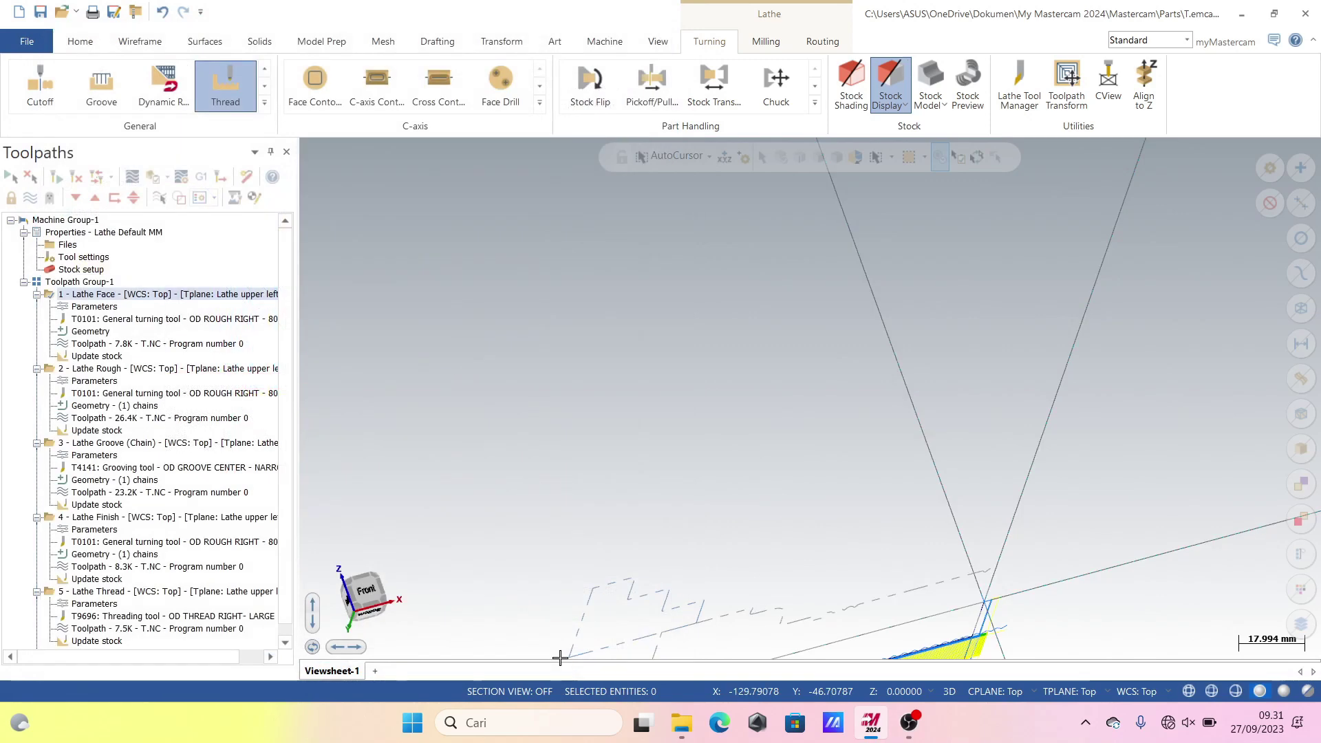
{"action": "scroll", "coordinate": [948, 481], "scroll_direction": "up", "scroll_amount": 3}
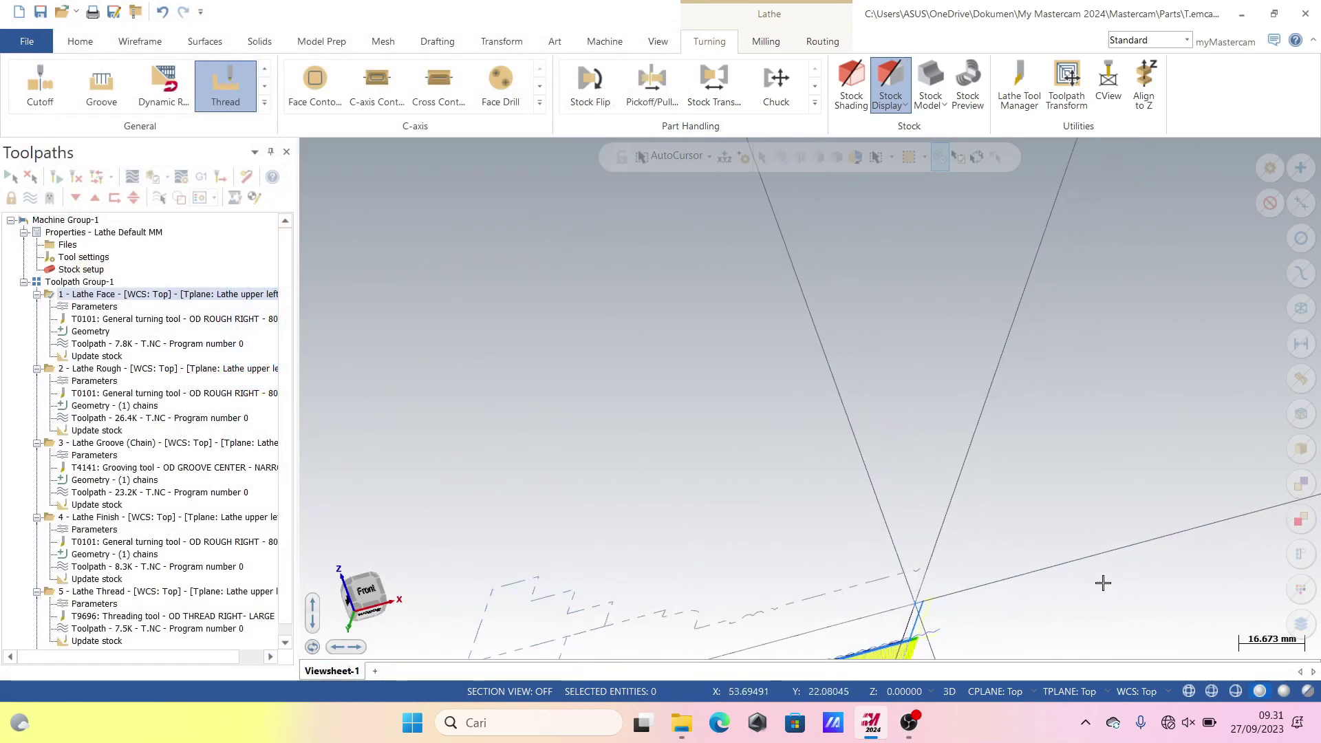
{"action": "left_click", "coordinate": [199, 198]}
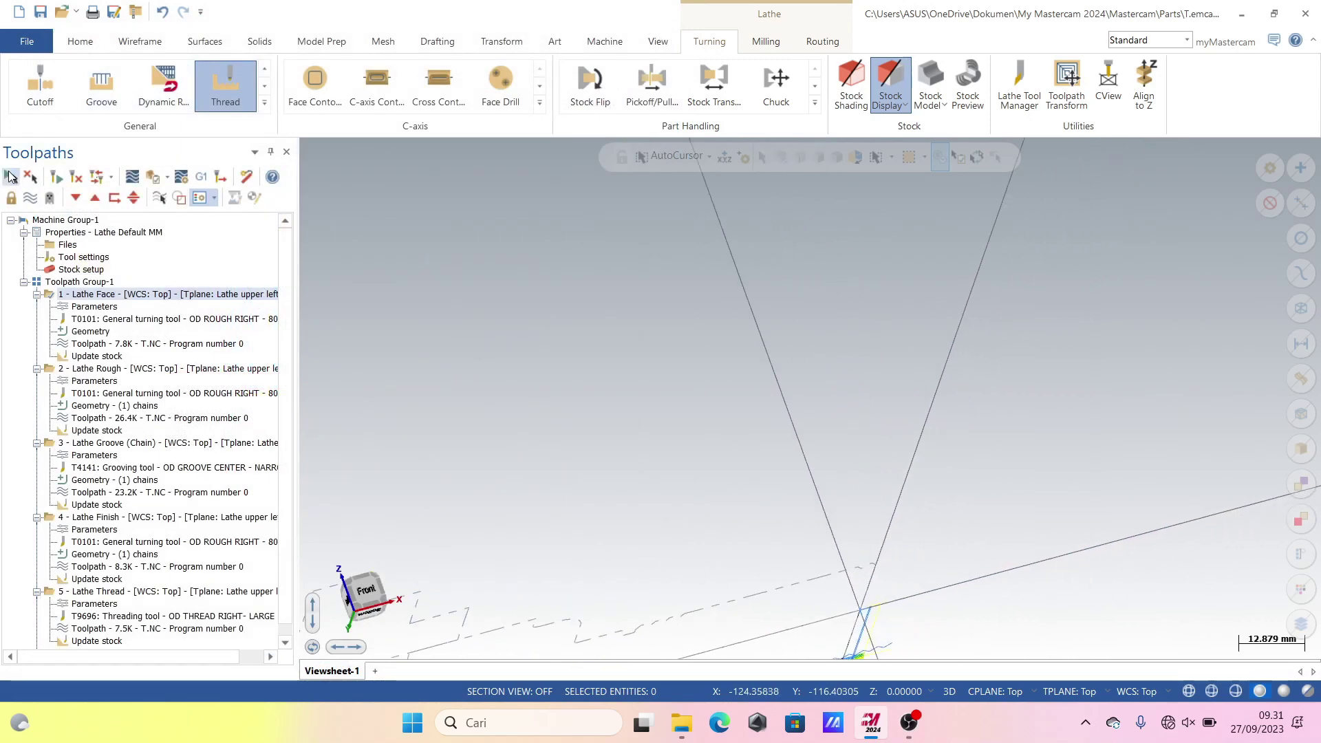
{"action": "left_click", "coordinate": [59, 178]}
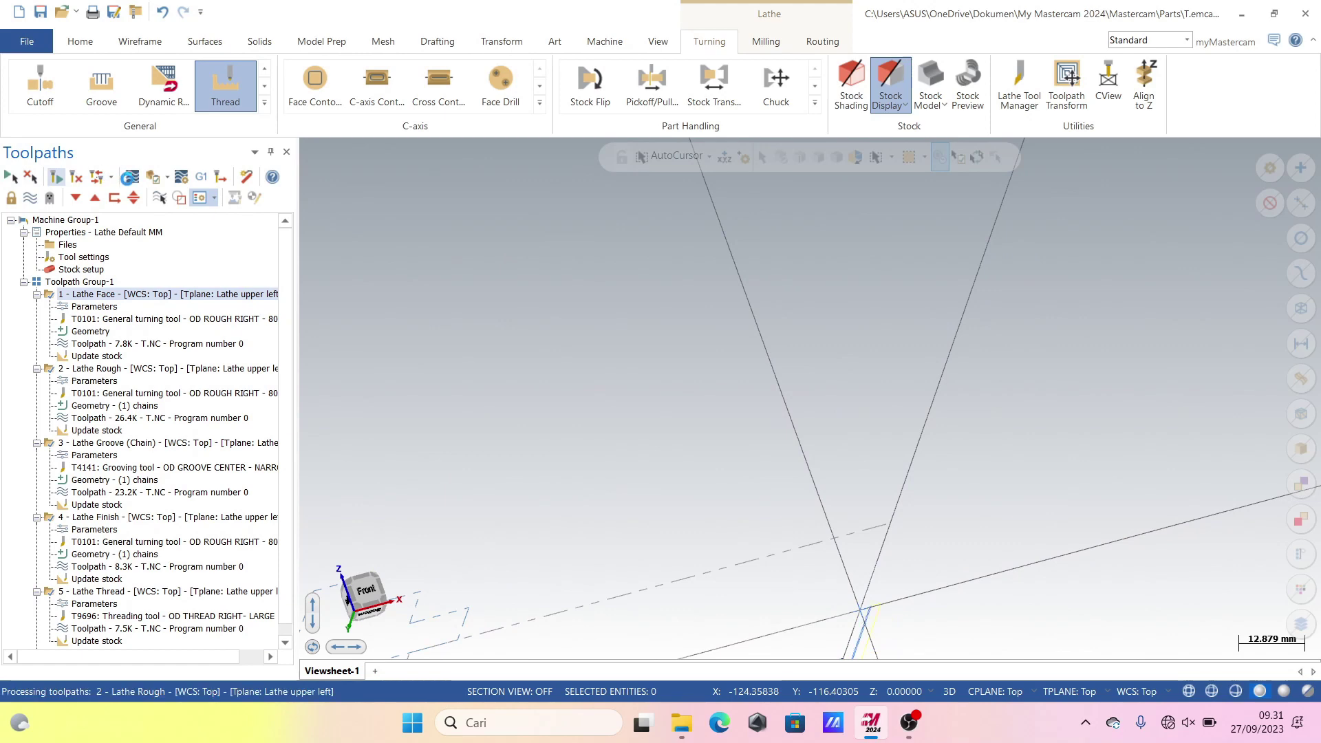
Step: Replay the Verify simulation of all operations through to the end and examine the turned part and its thread from several angles
{"action": "left_click", "coordinate": [155, 178]}
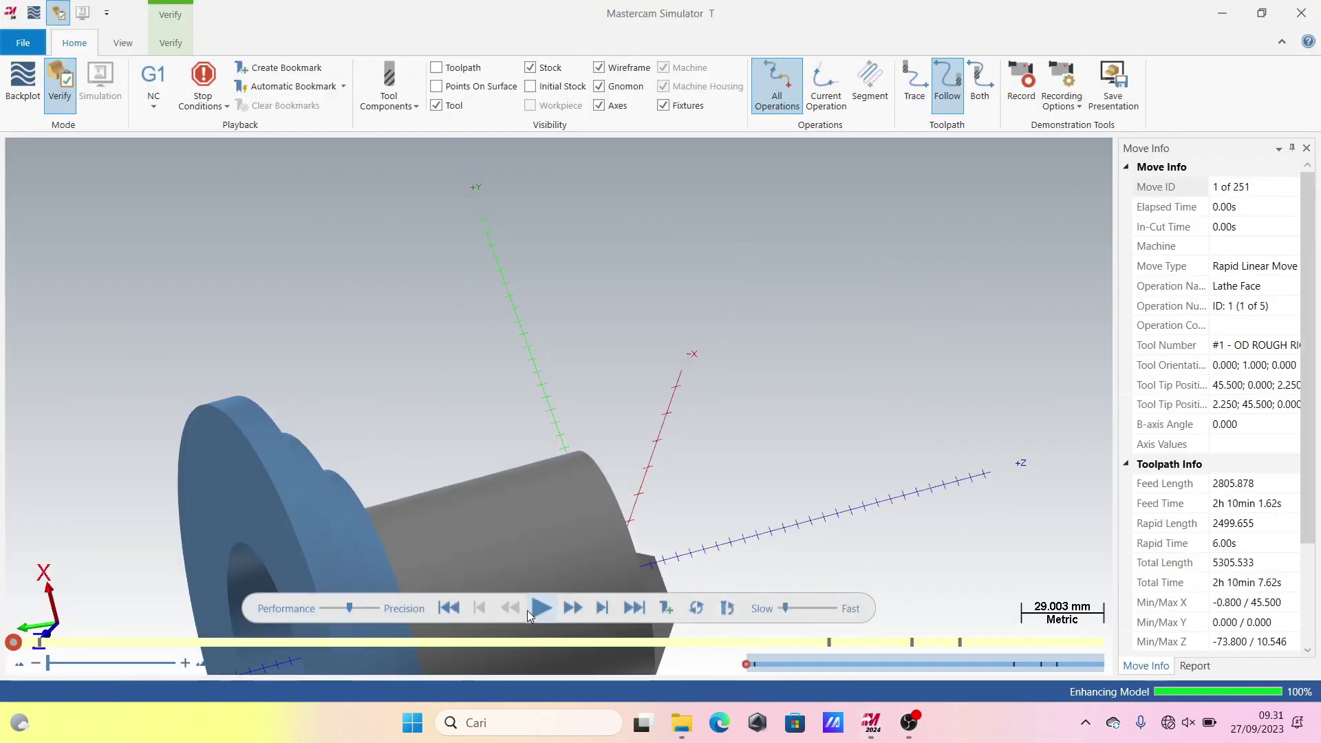
{"action": "left_click", "coordinate": [538, 608]}
{"action": "middle_click_drag", "start_coordinate": [619, 526], "coordinate": [588, 563]}
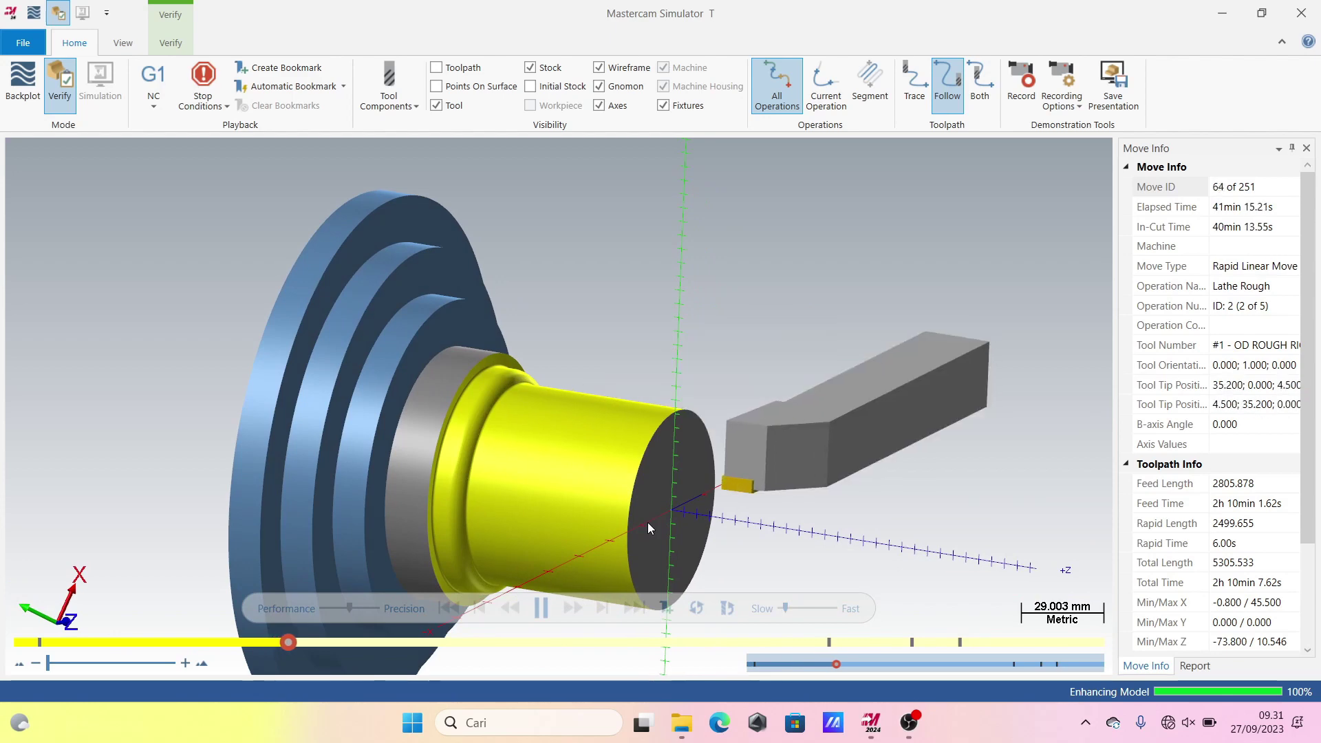
{"action": "middle_click_drag", "start_coordinate": [648, 527], "coordinate": [679, 527]}
{"action": "scroll", "coordinate": [695, 510], "scroll_direction": "up", "scroll_amount": 2}
{"action": "scroll", "coordinate": [693, 512], "scroll_direction": "up", "scroll_amount": 2}
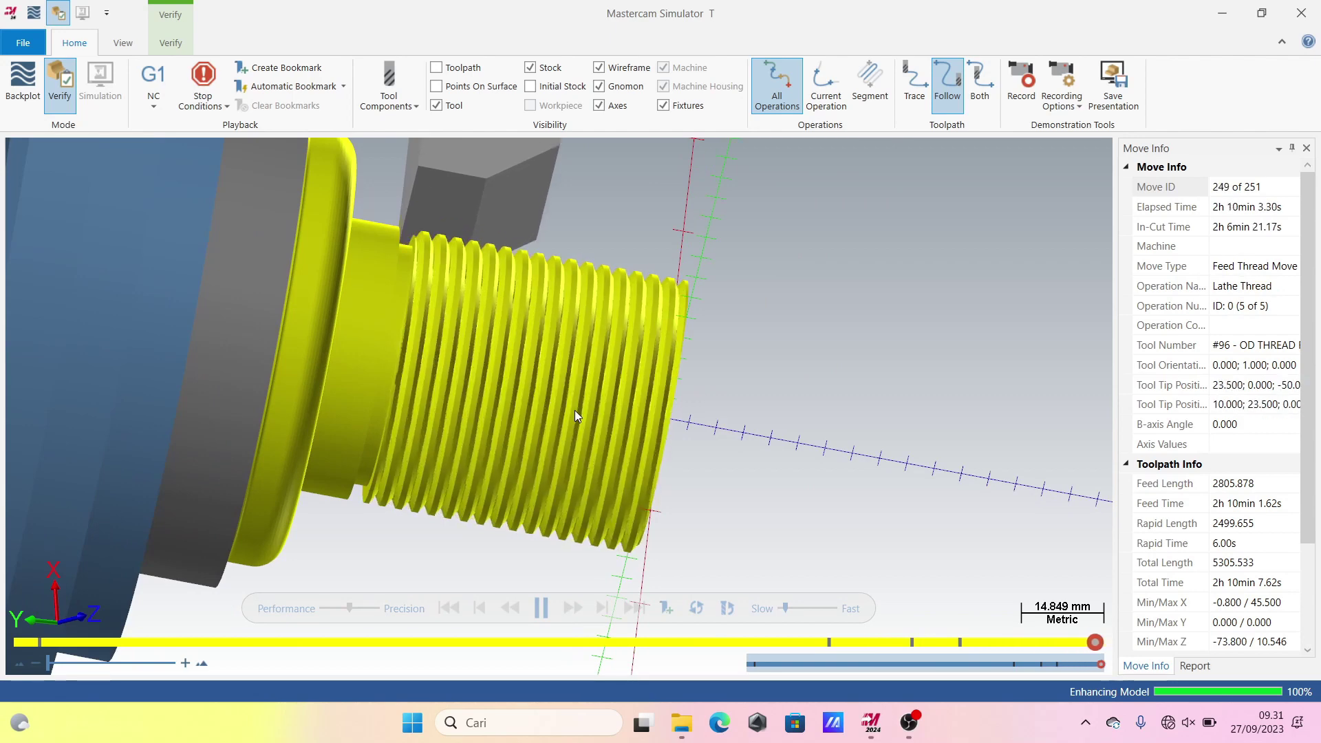
{"action": "scroll", "coordinate": [555, 400], "scroll_direction": "down", "scroll_amount": 1}
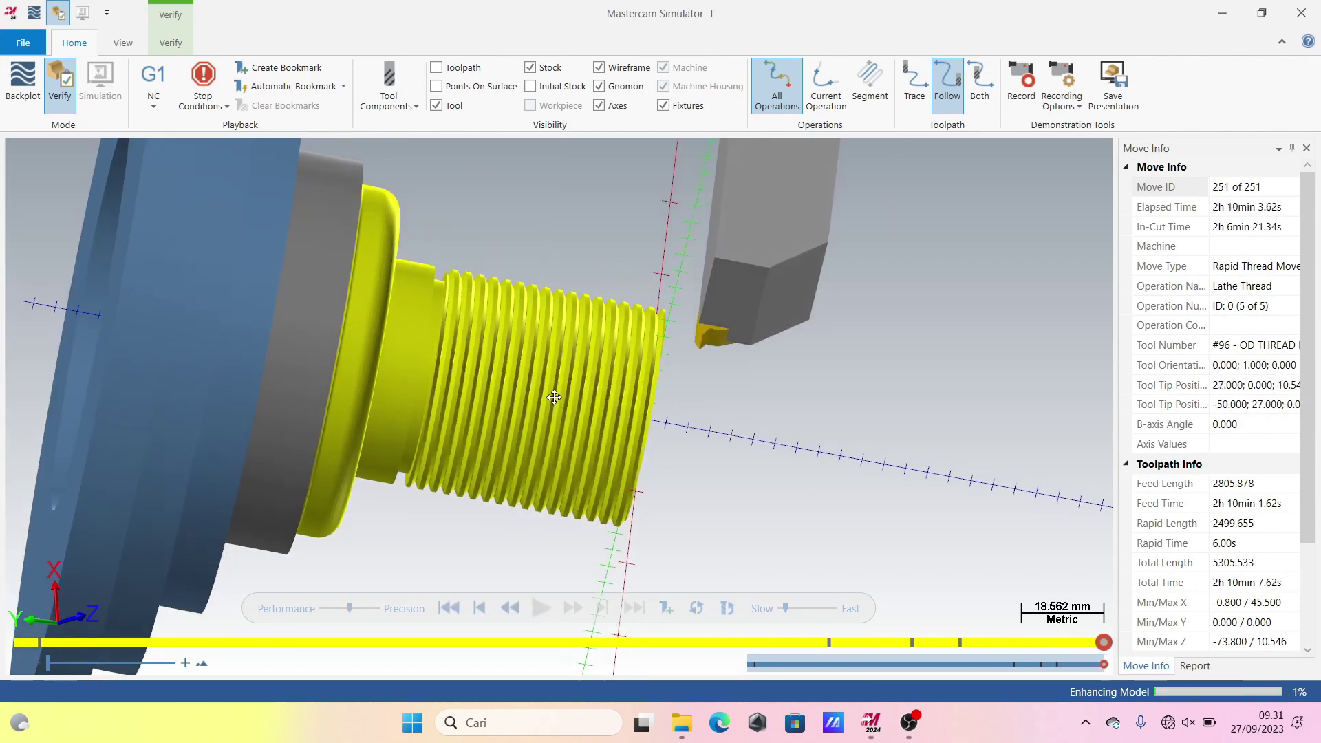
{"action": "middle_click_drag", "start_coordinate": [554, 398], "coordinate": [561, 363]}
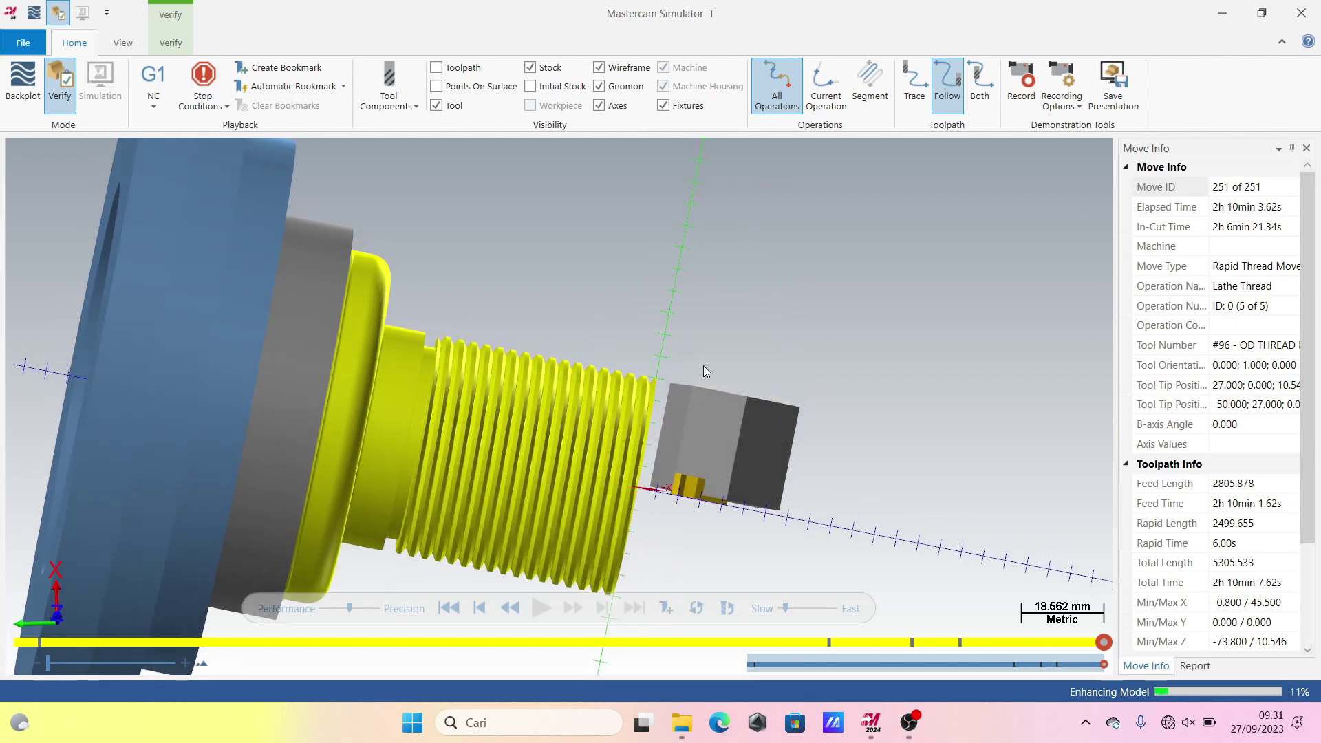